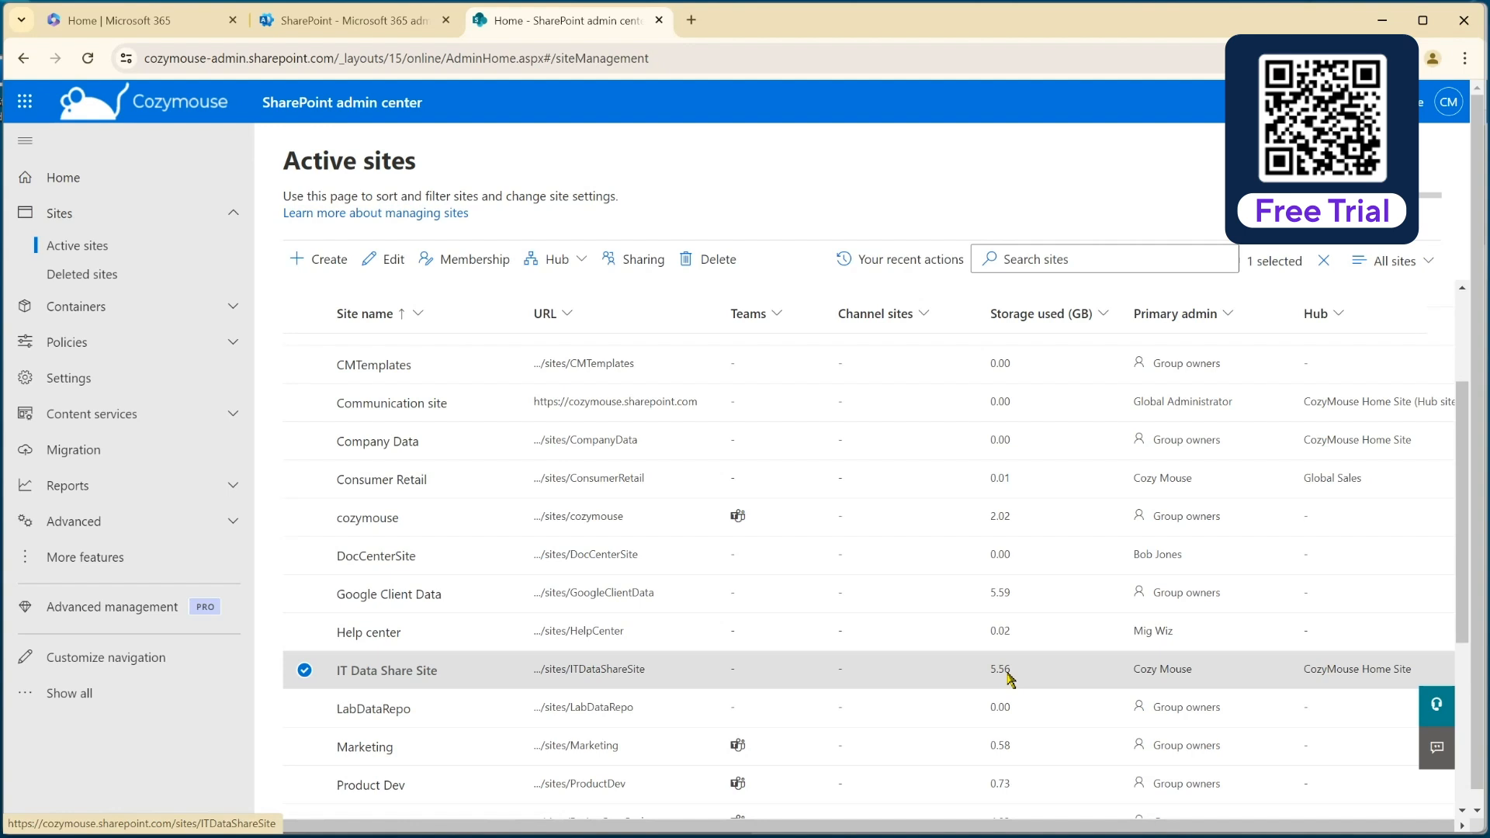
# Open the IT Data Share Site, look into the Active Clients folder of its Documents library, and return to the library root.
pyautogui.click(629, 671)
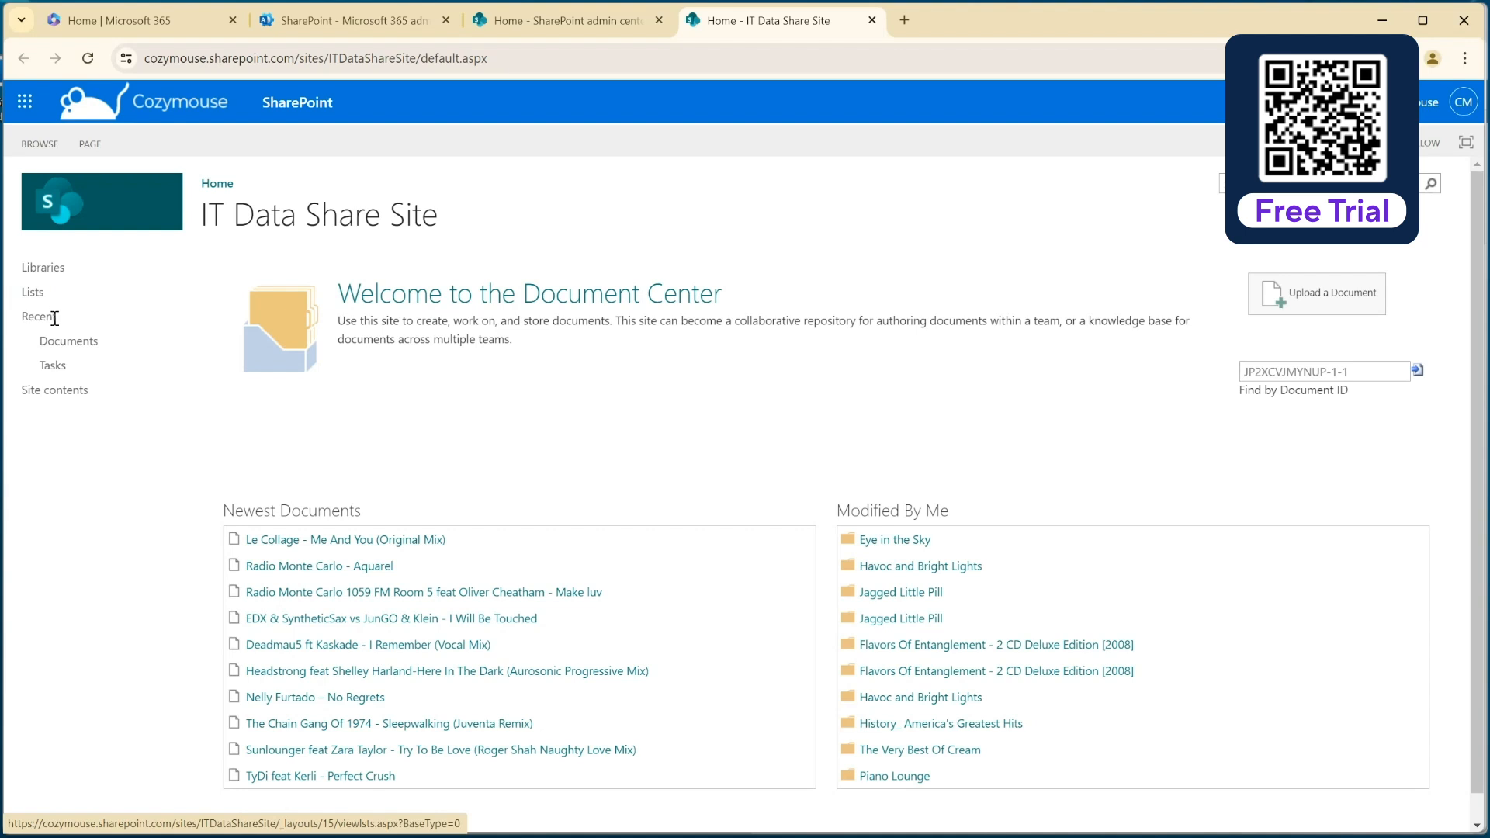
pyautogui.click(55, 341)
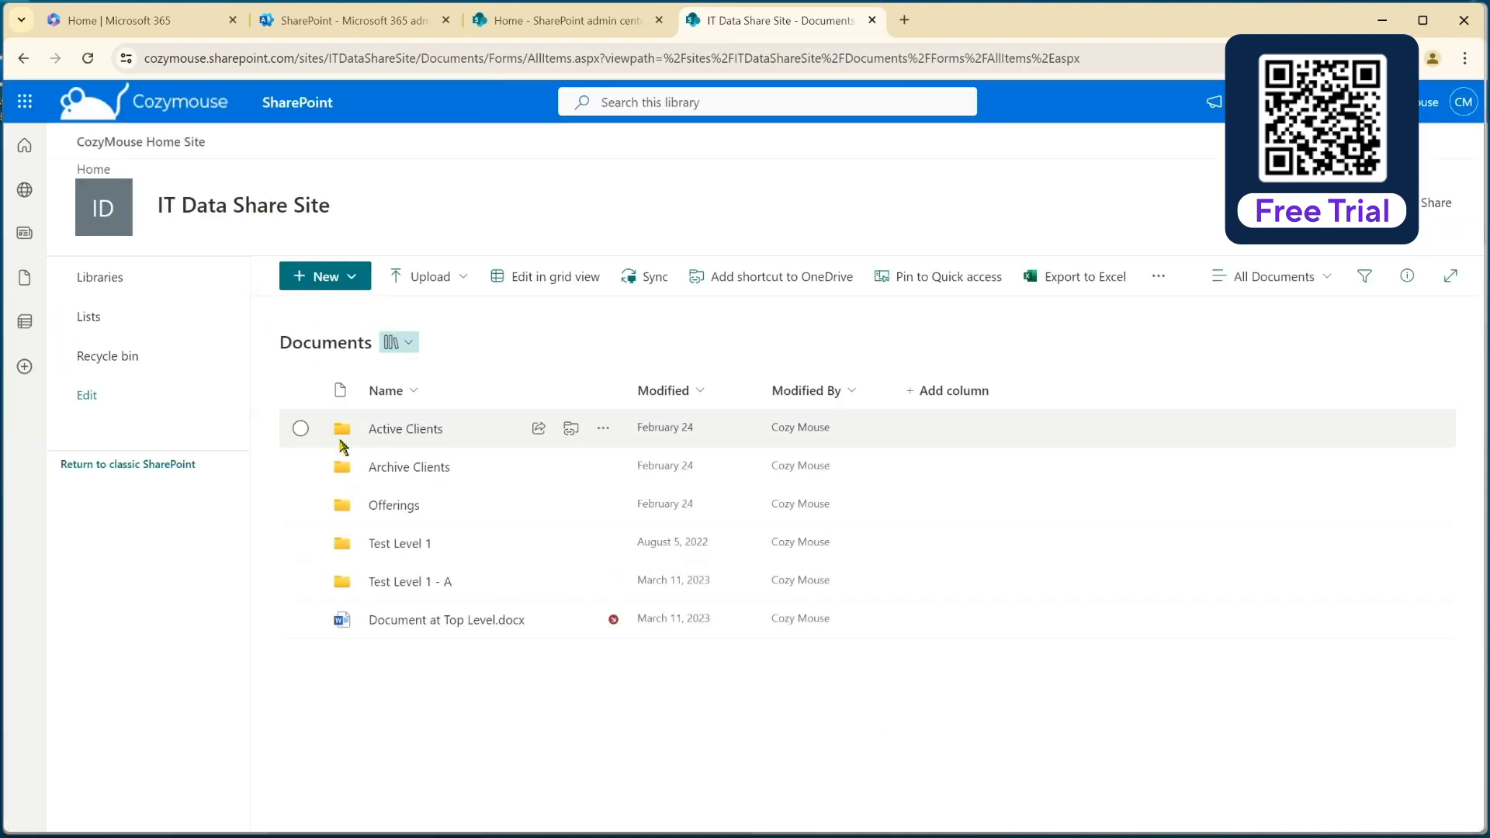
pyautogui.click(405, 429)
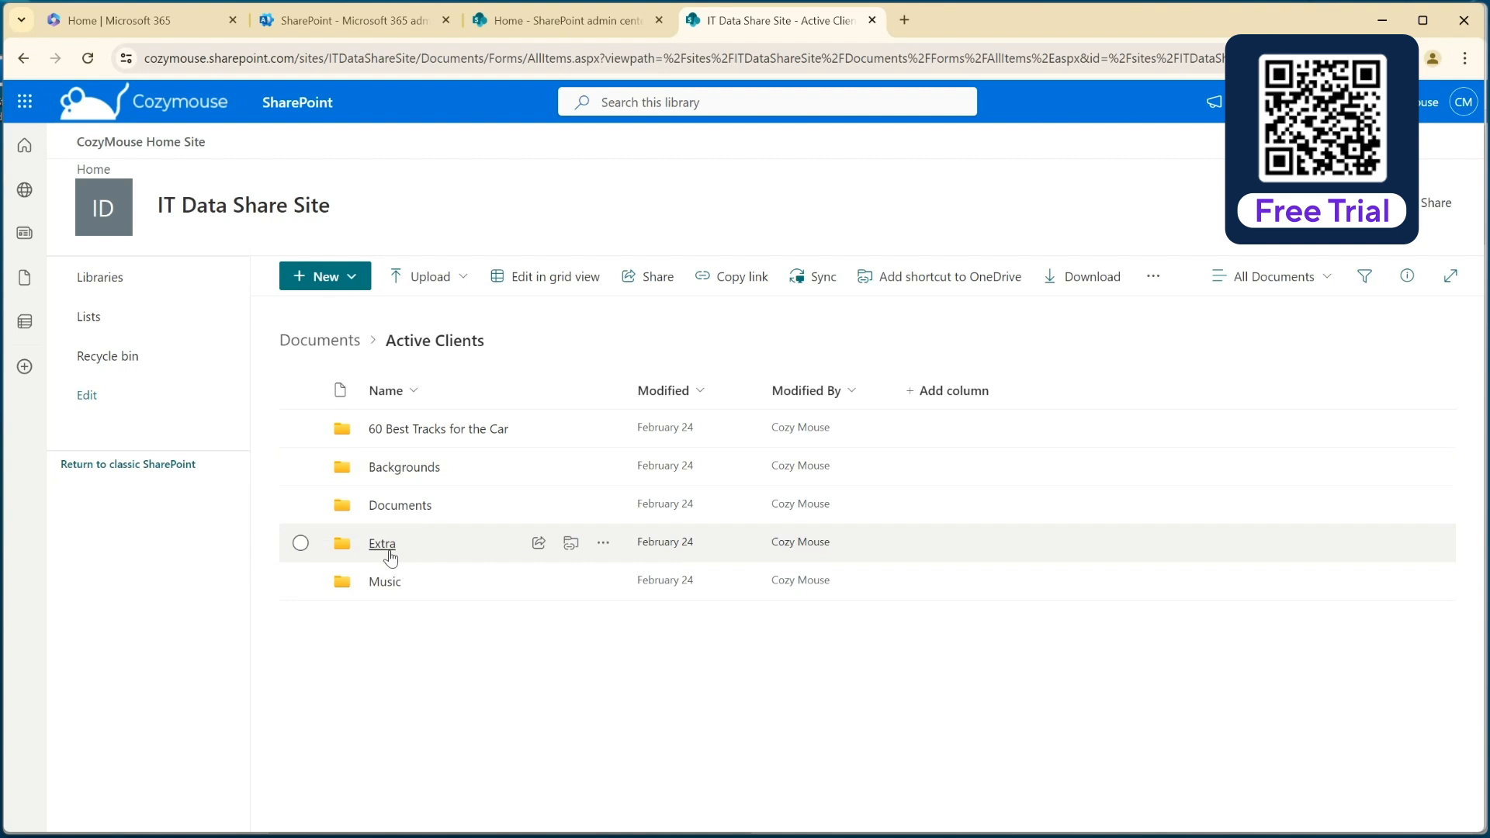
pyautogui.click(330, 342)
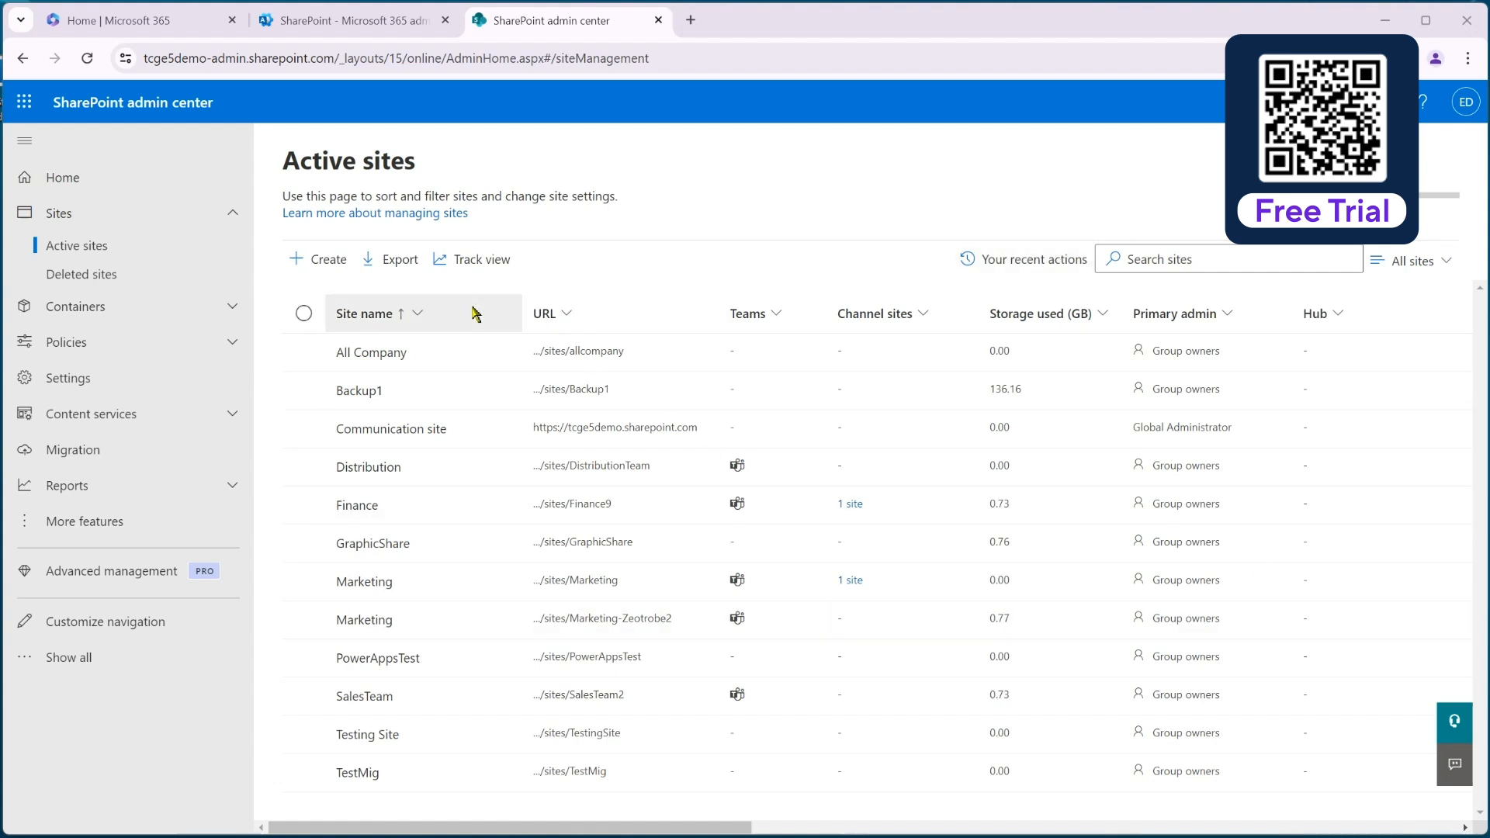
# Start creating a team site in the destination tenant's SharePoint admin center using Microsoft's Standard team template.
pyautogui.click(319, 268)
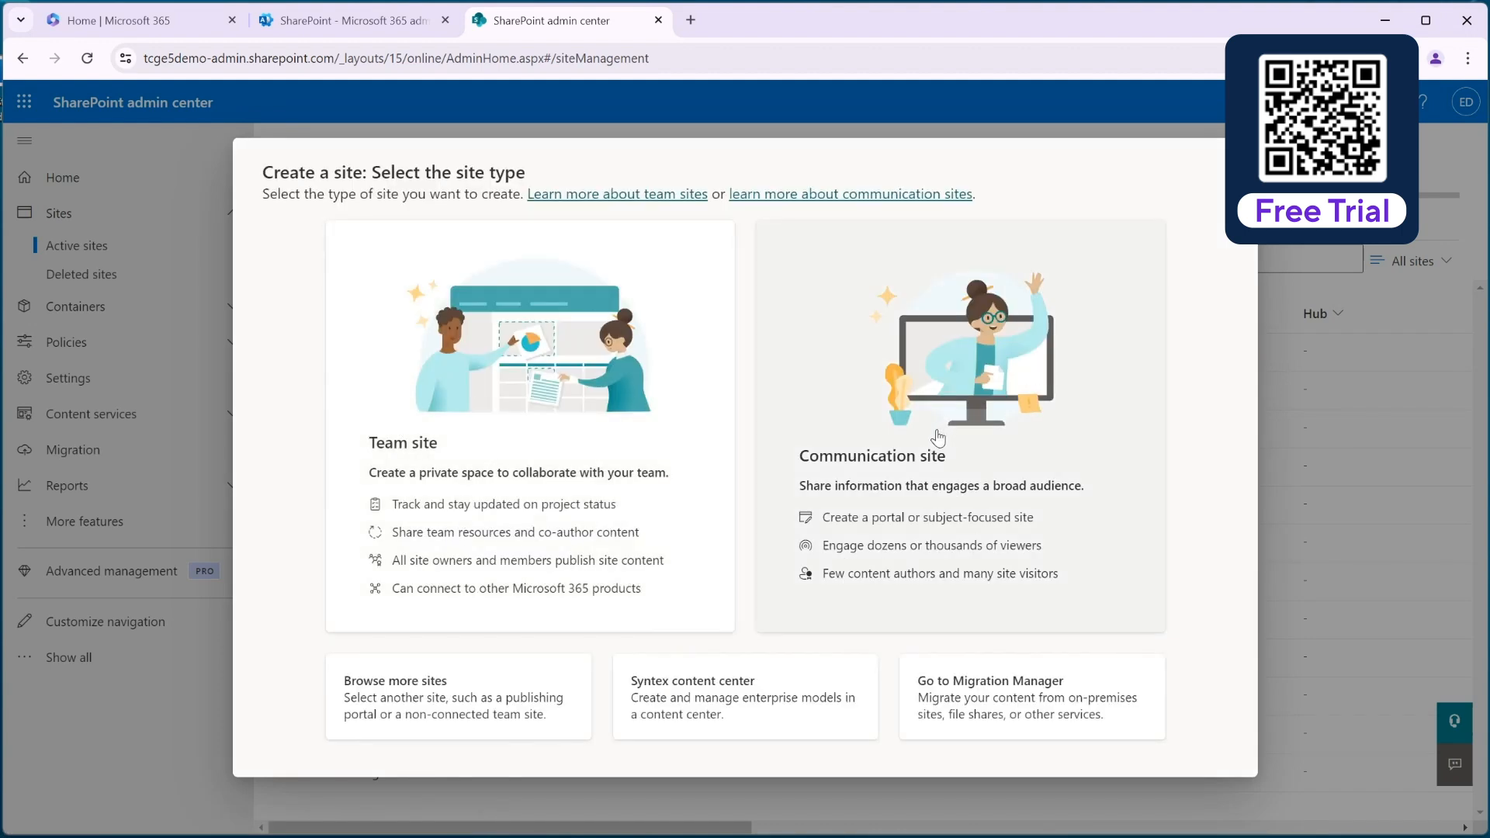
pyautogui.click(444, 429)
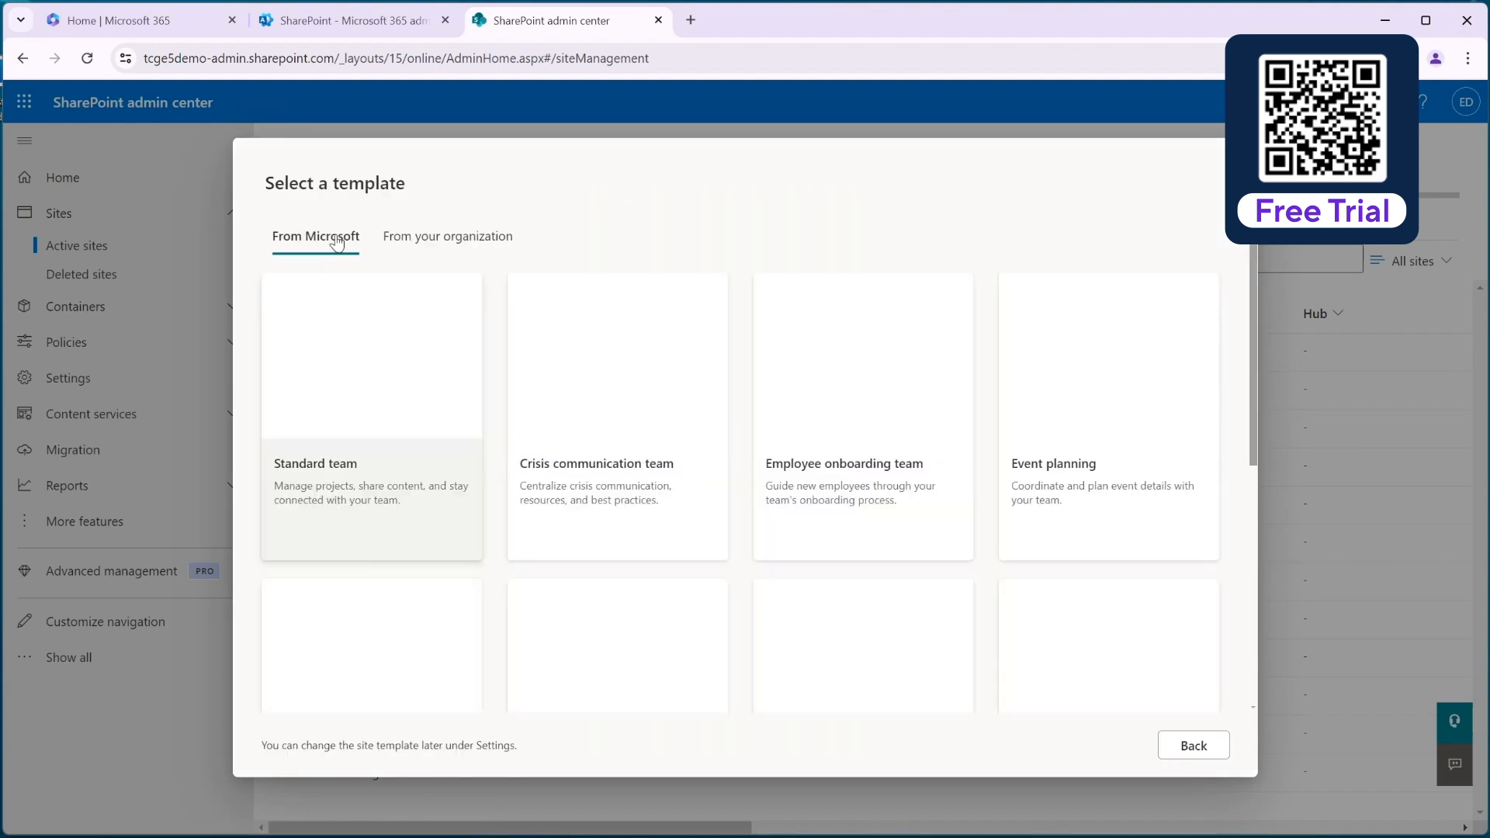
pyautogui.click(377, 367)
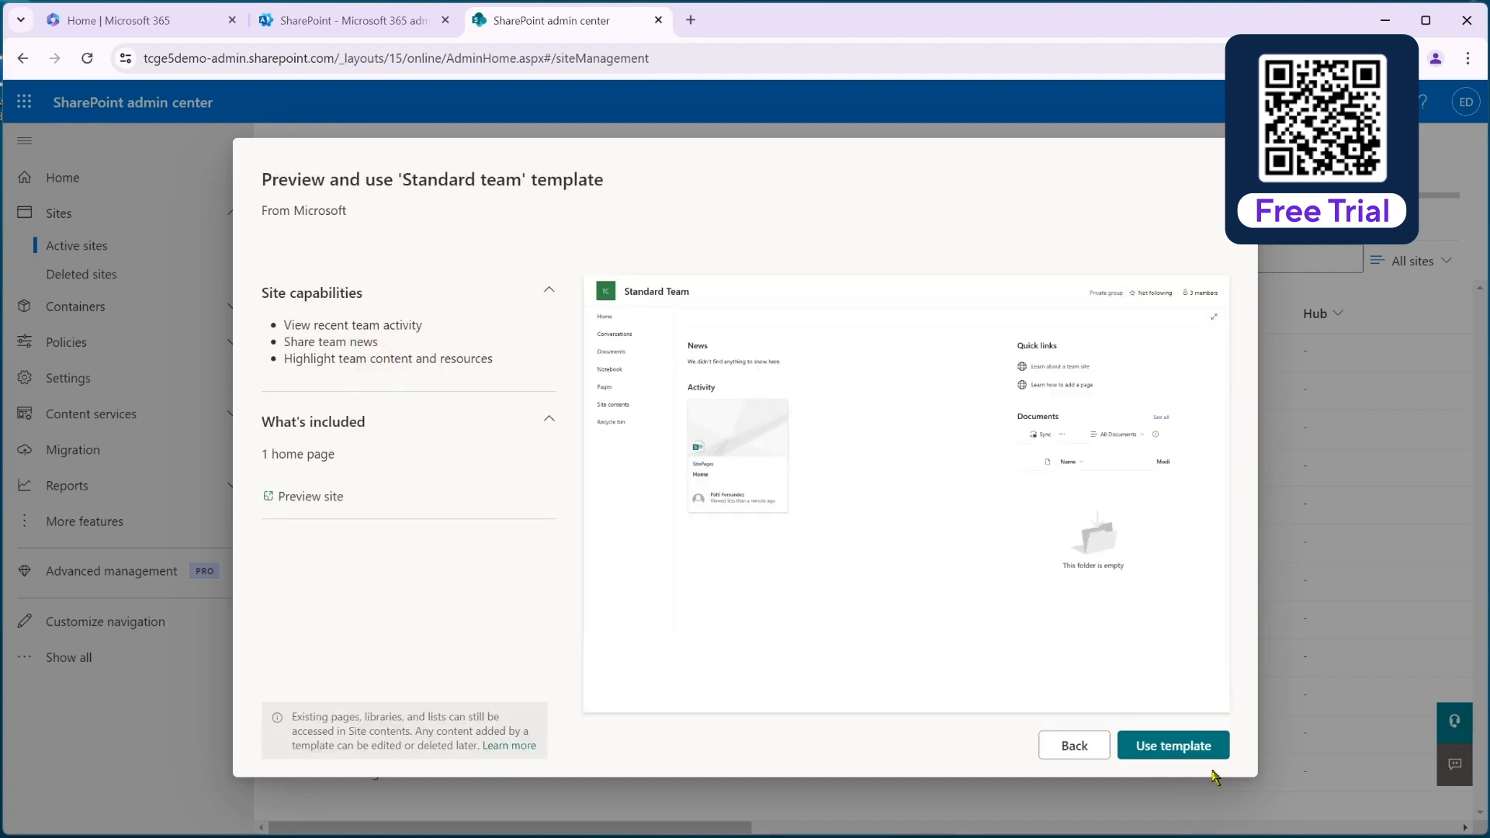
pyautogui.click(1172, 750)
# Name the new site IT Data Share and assign Migration Wiz Service Account as its group owner.
pyautogui.click(991, 491)
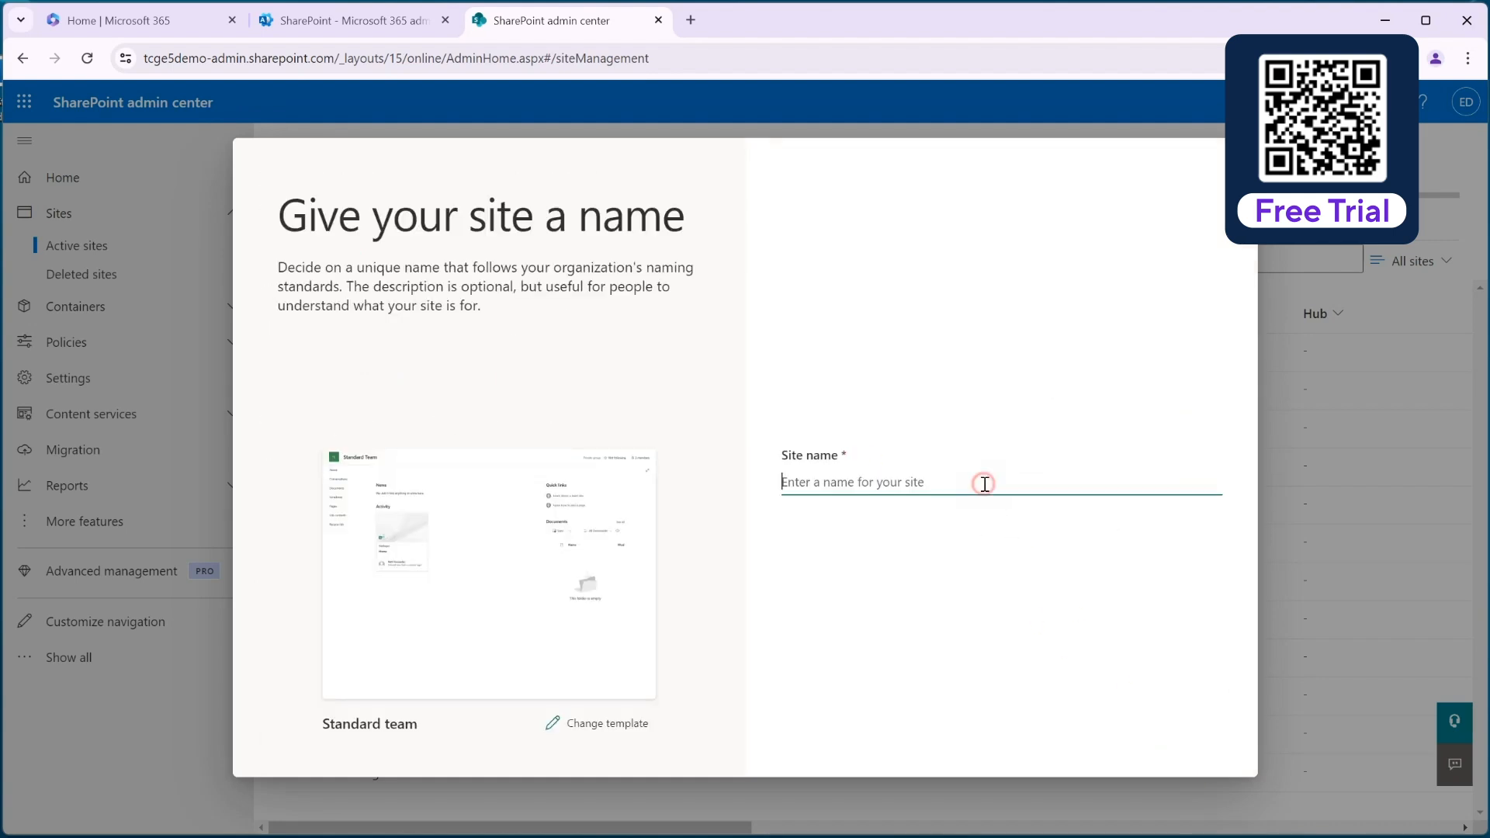
pyautogui.write('IT DA')
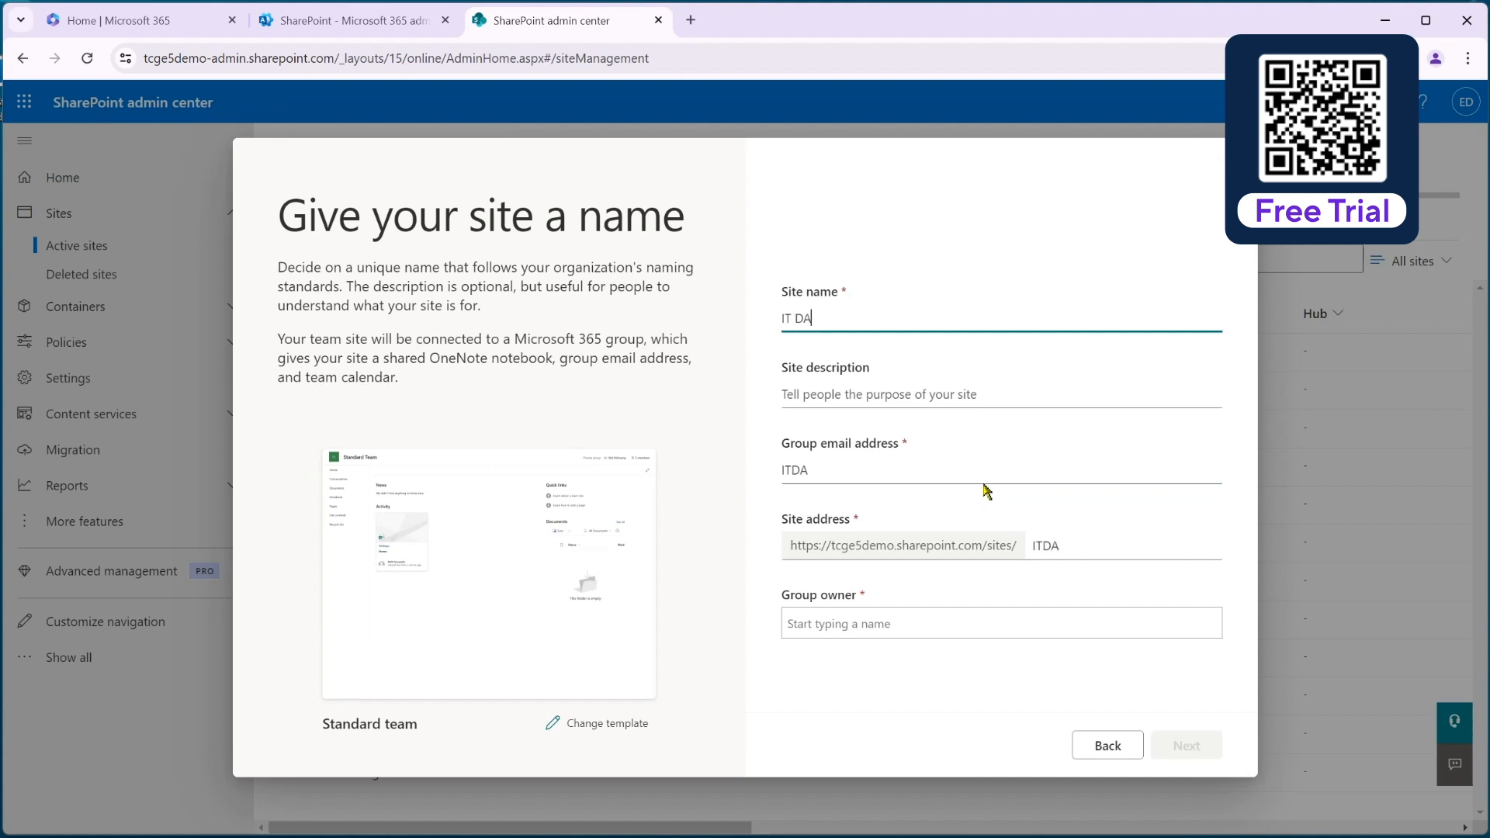
pyautogui.write('ata Share')
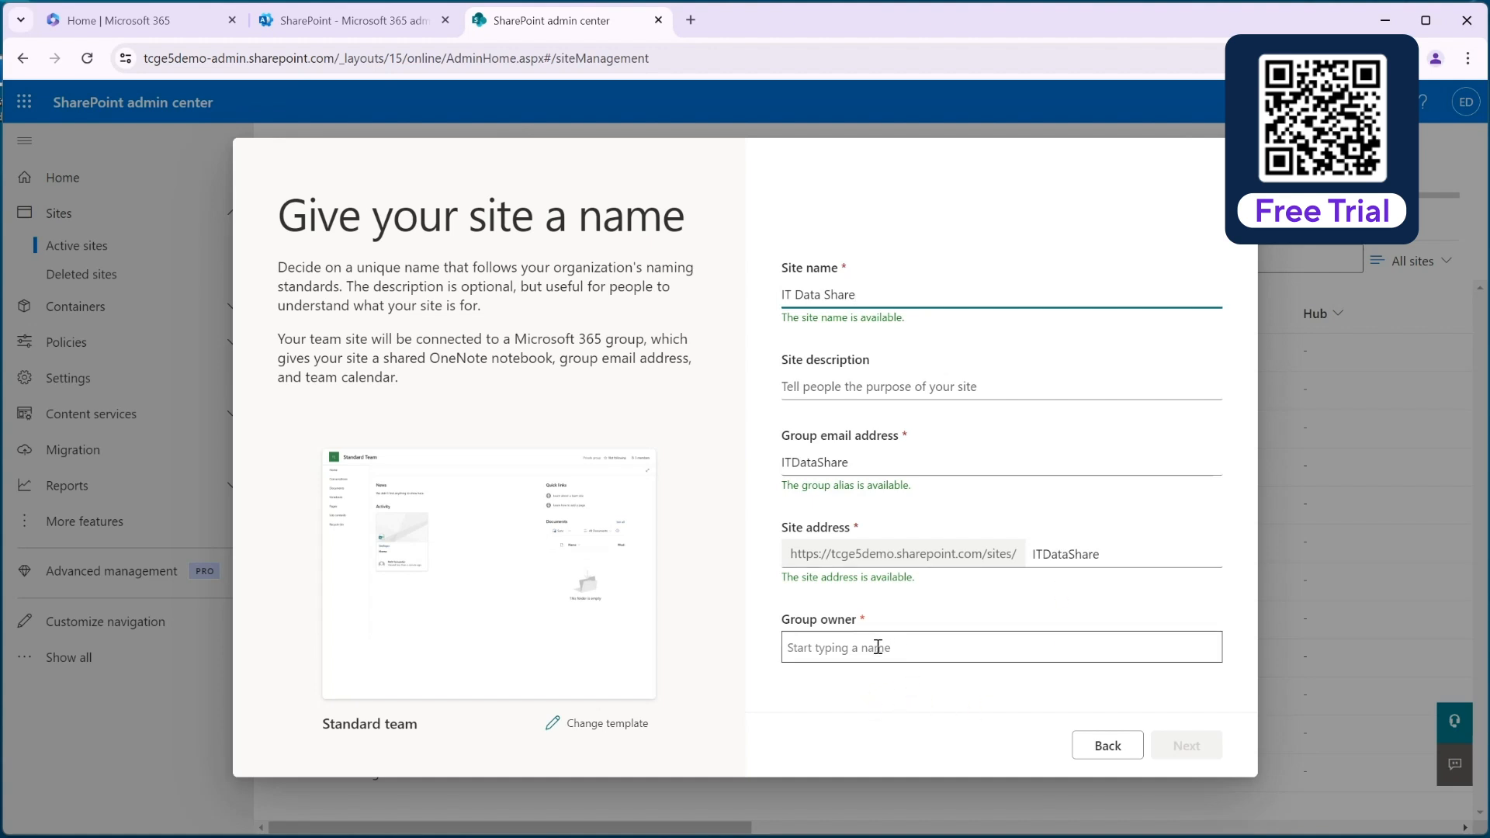
pyautogui.click(920, 647)
pyautogui.write('mig')
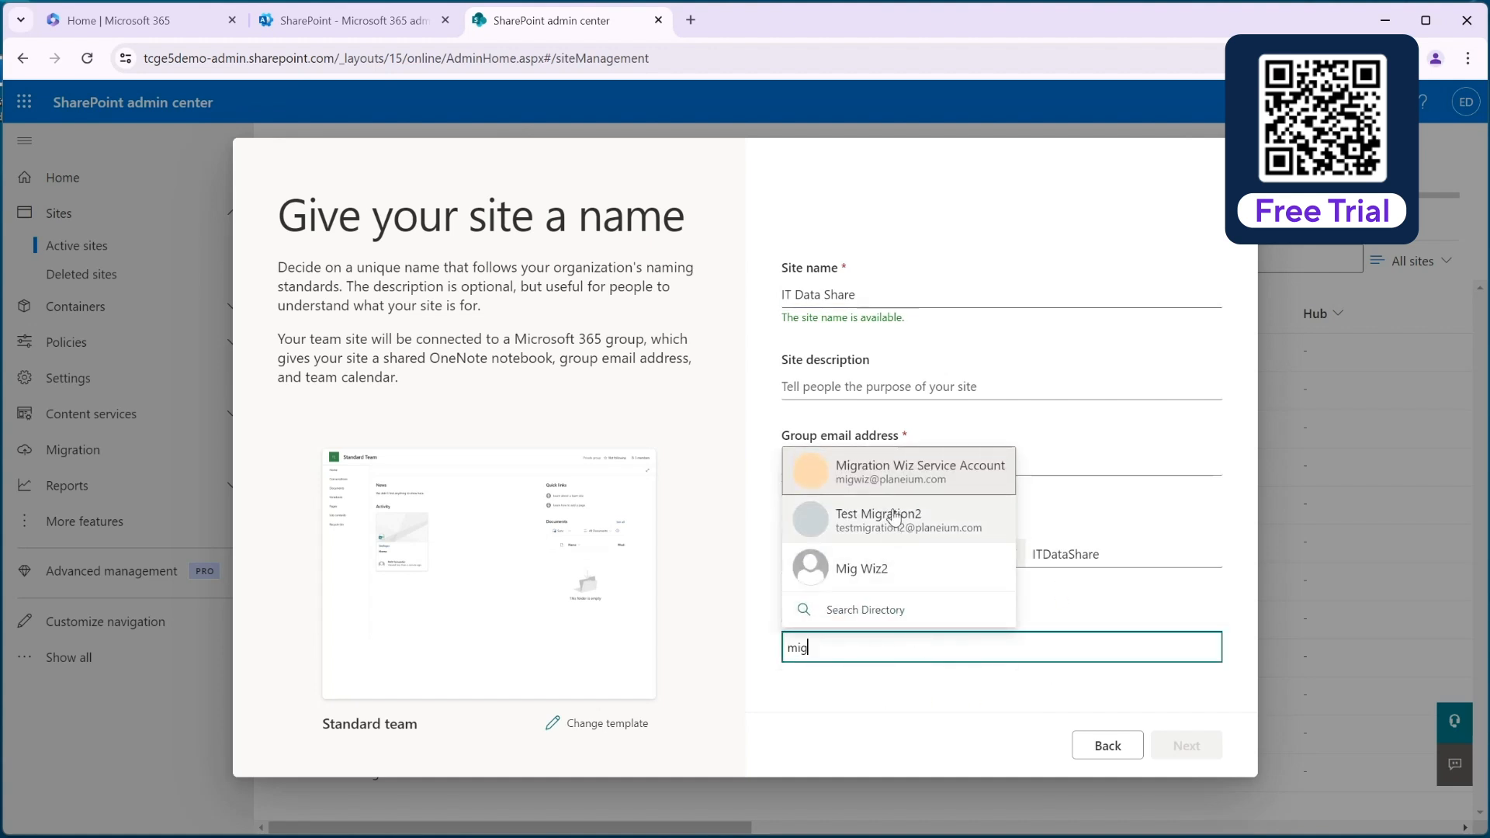
pyautogui.click(885, 466)
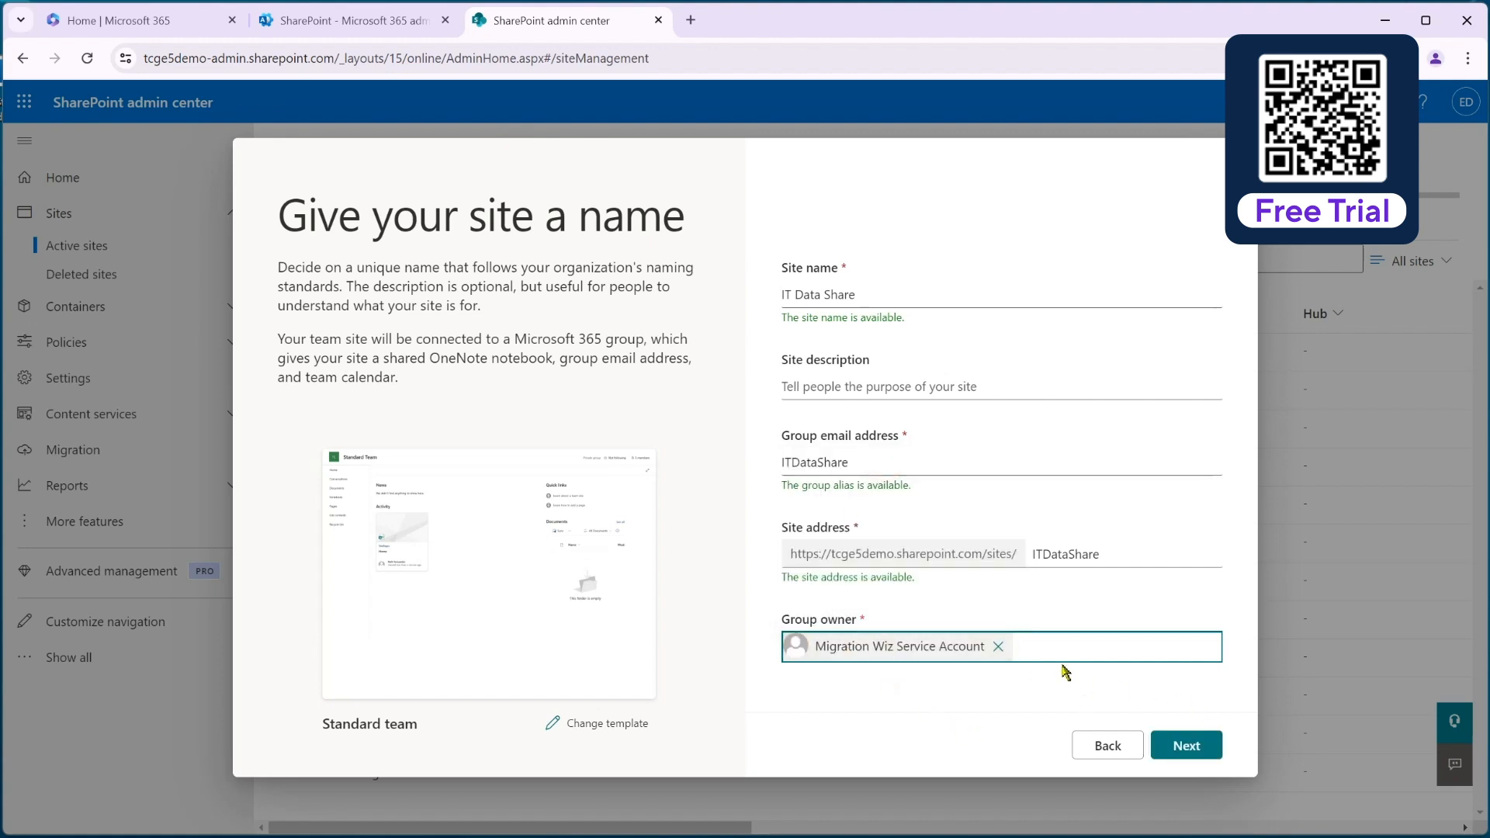
# Create the site with the default privacy, language and time zone options, and finish without adding members.
pyautogui.click(1195, 748)
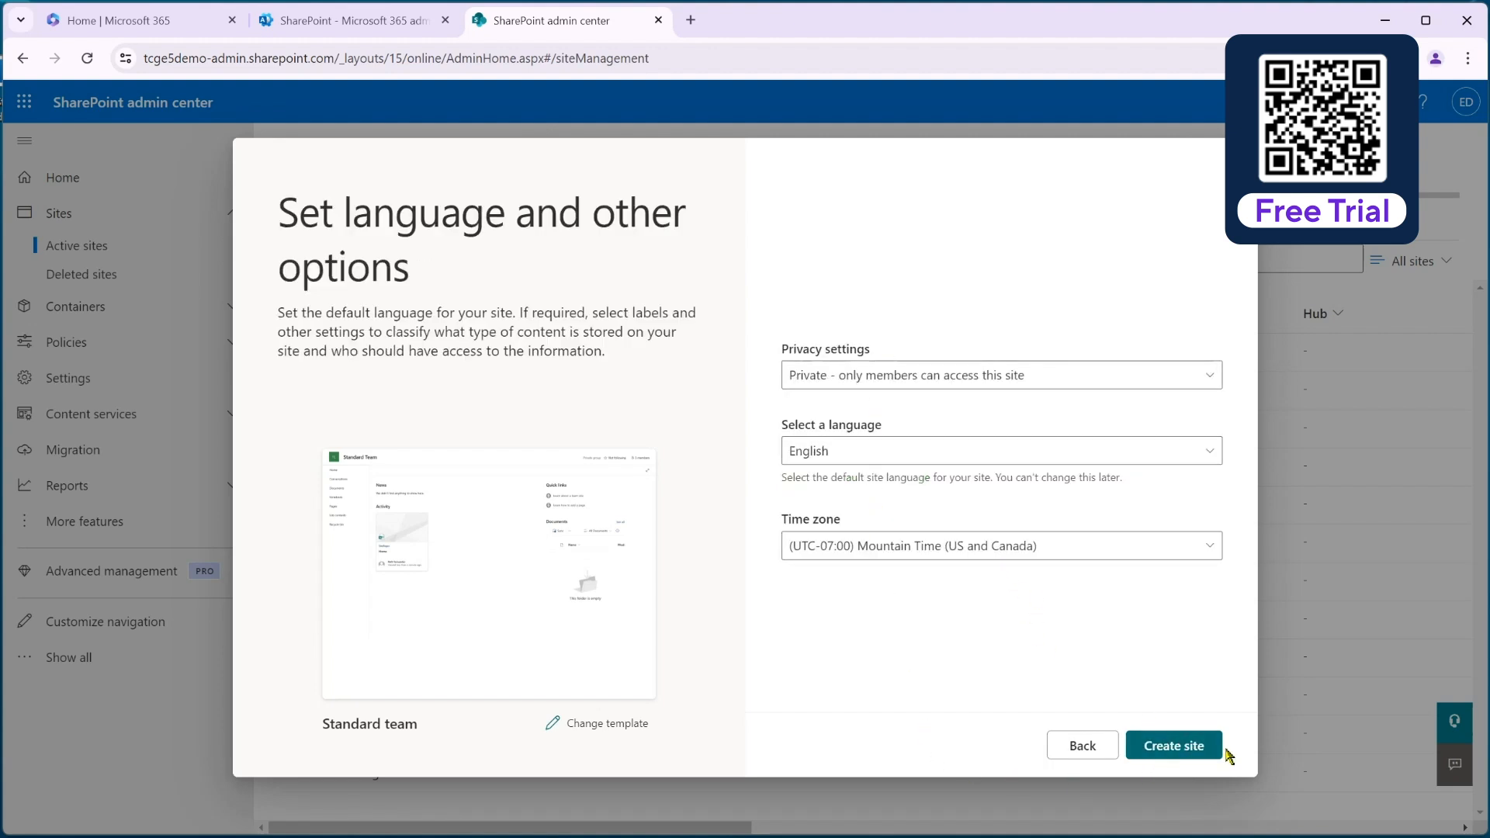
pyautogui.click(1188, 748)
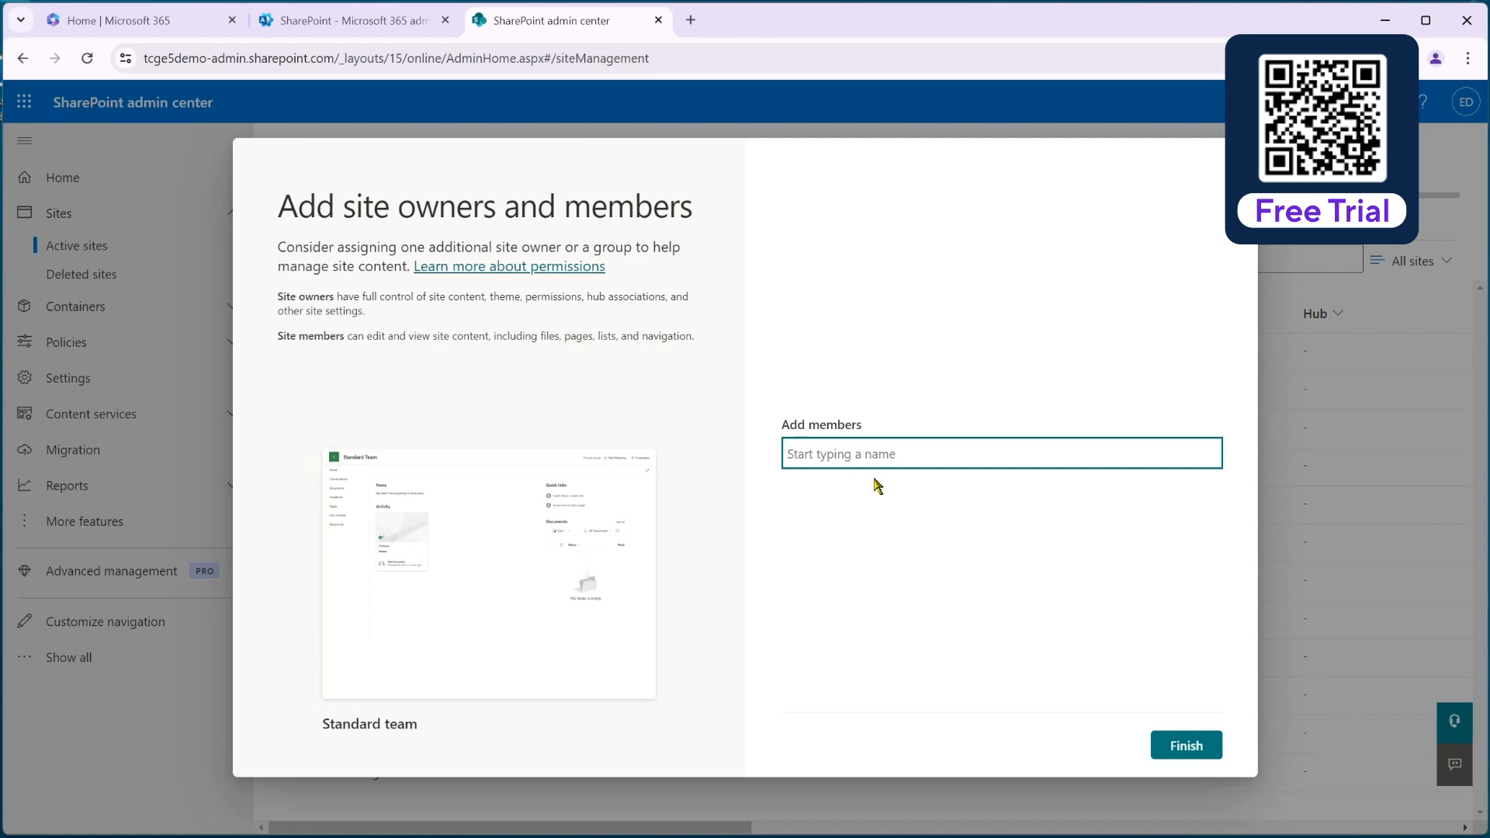
pyautogui.click(1186, 745)
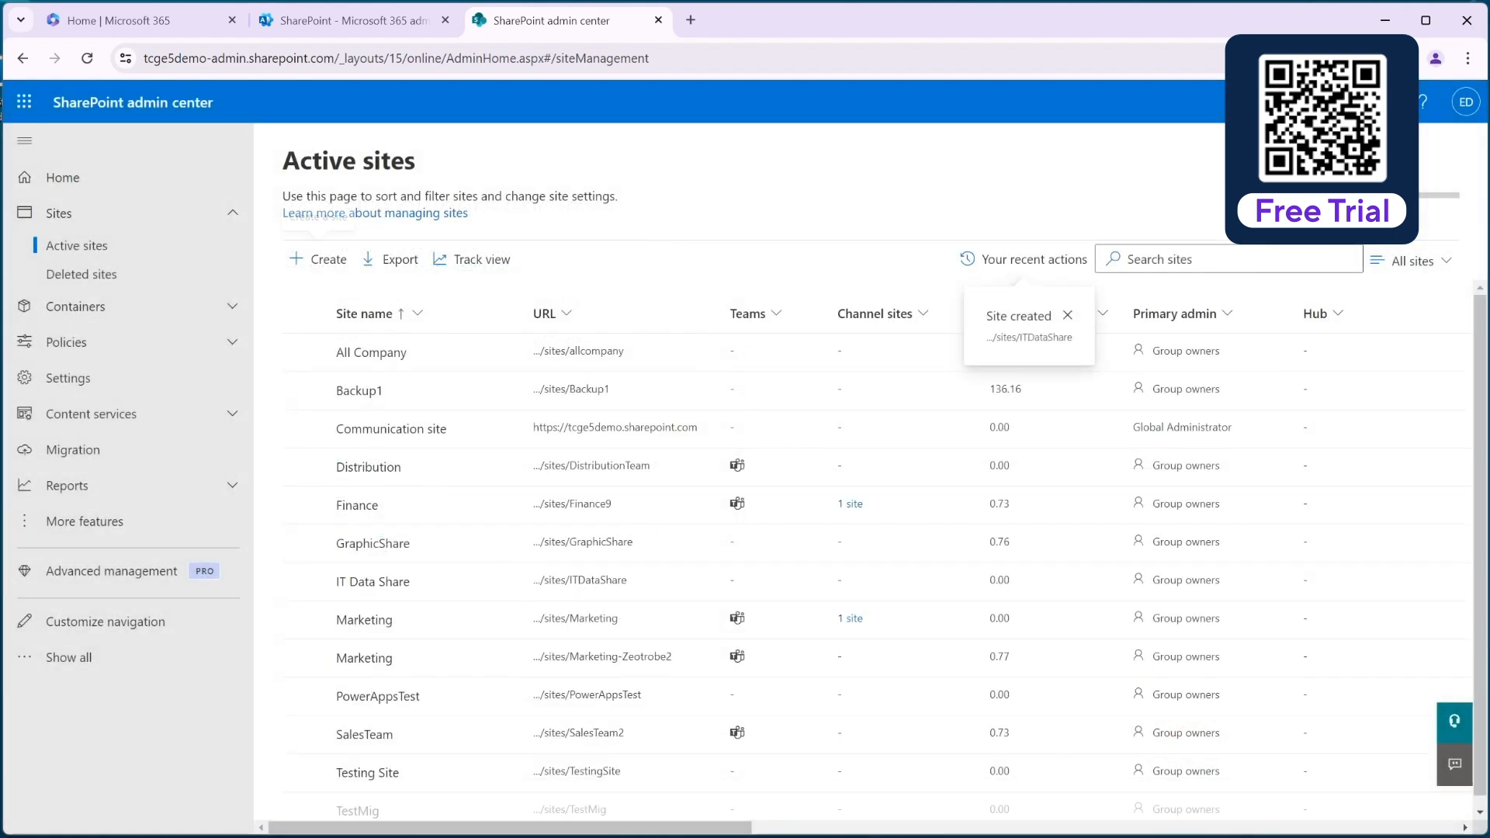
# Open the new IT Data Share site from the active sites list and view its Documents library.
pyautogui.click(562, 586)
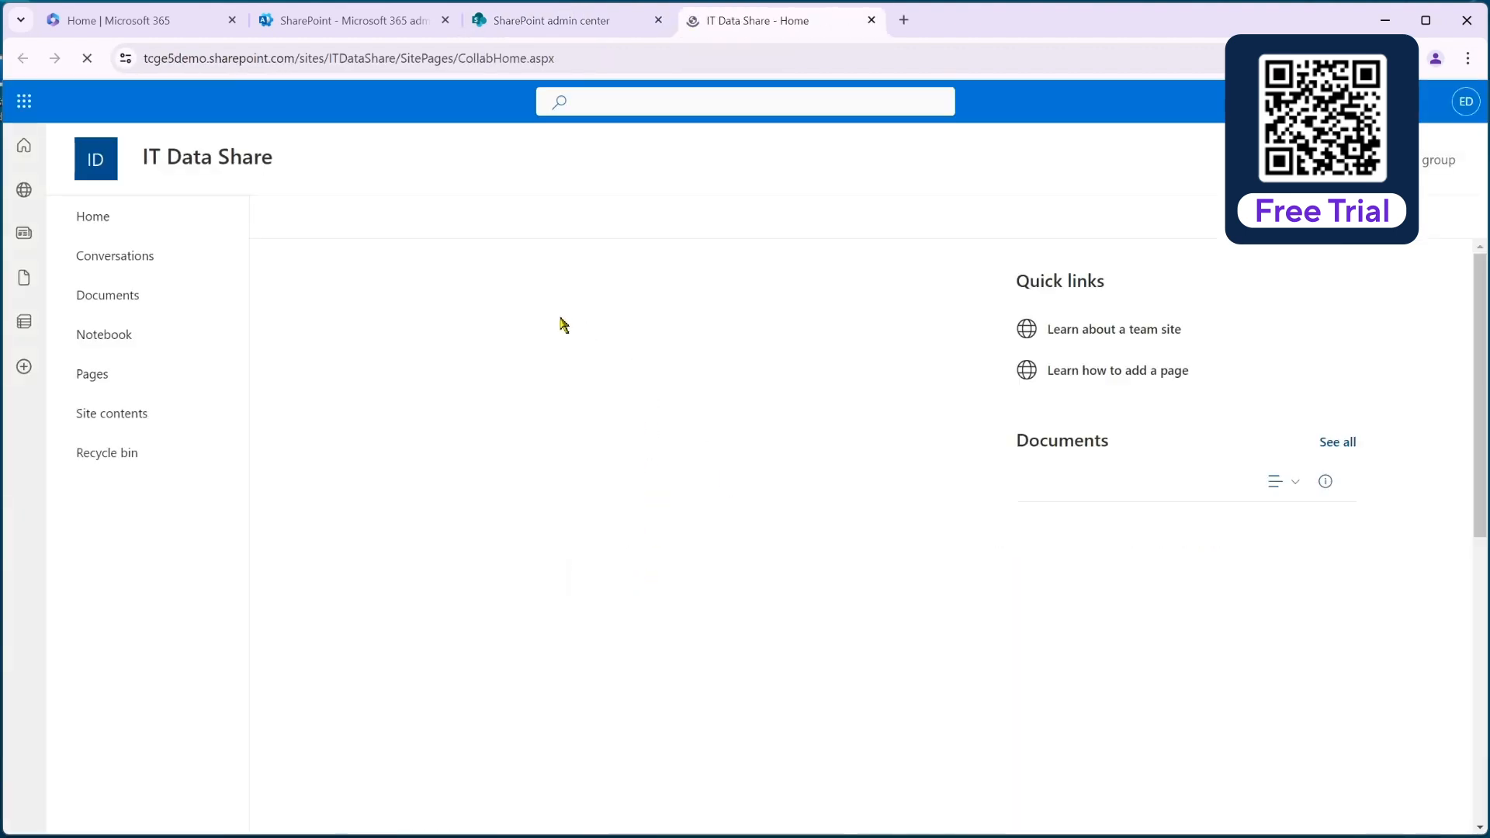
pyautogui.click(95, 299)
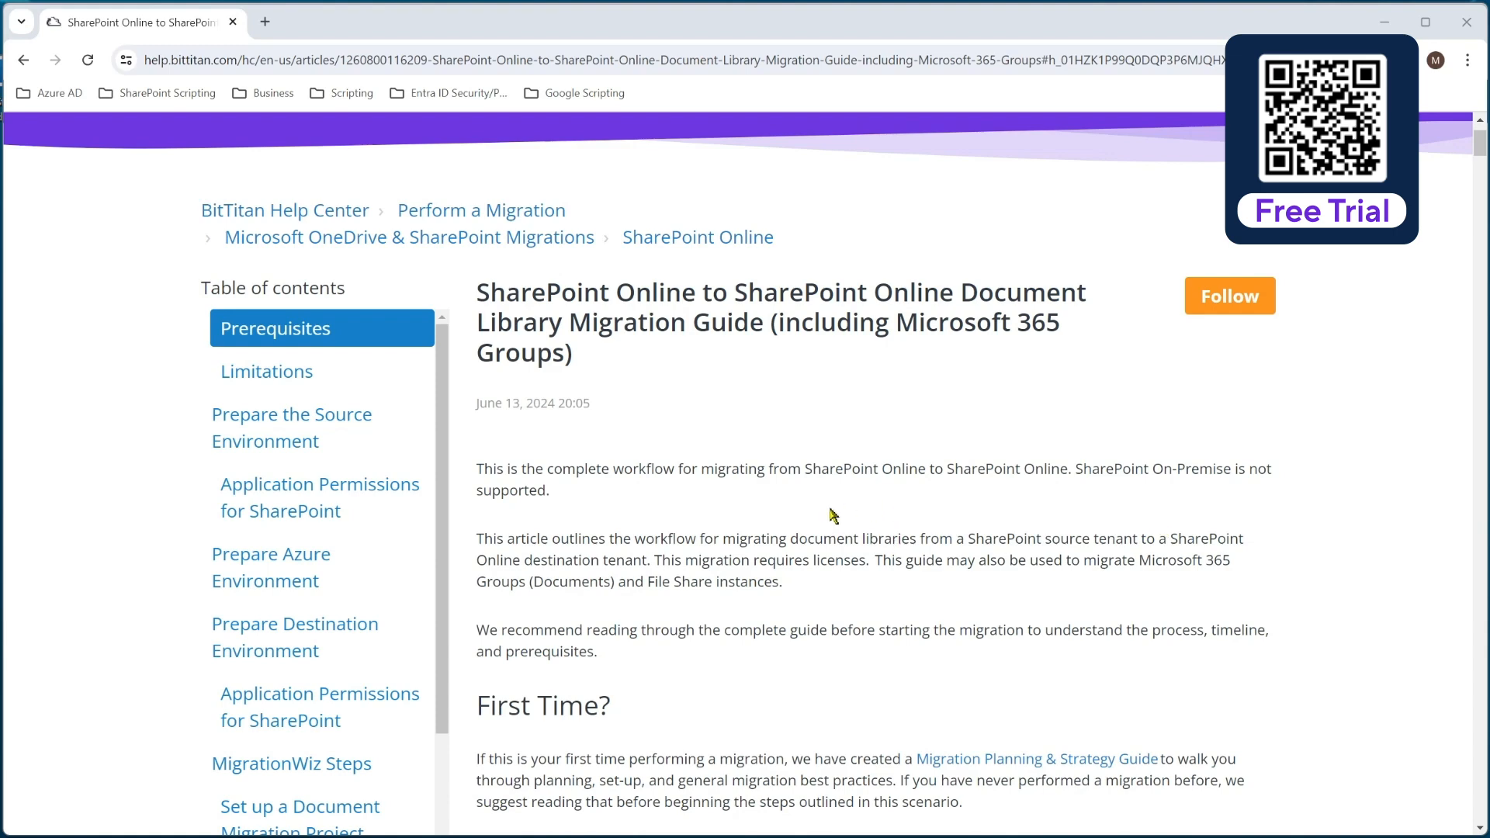
# Read through the BitTitan SharePoint Online migration guide up to the source environment's Application Permissions for SharePoint section.
pyautogui.scroll(-1, 791, 589)
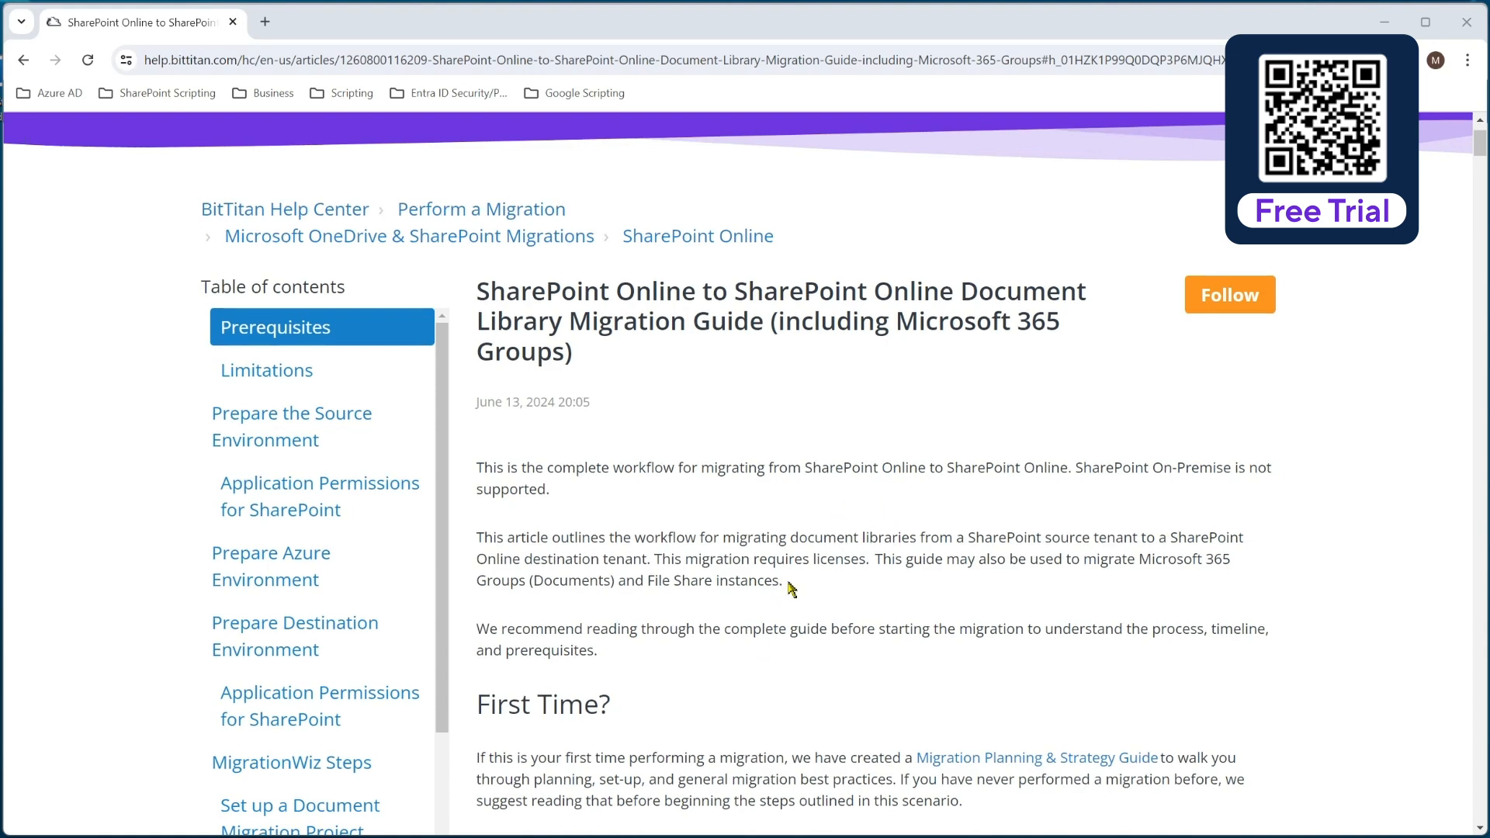
pyautogui.scroll(-6, 791, 589)
pyautogui.scroll(-7, 806, 573)
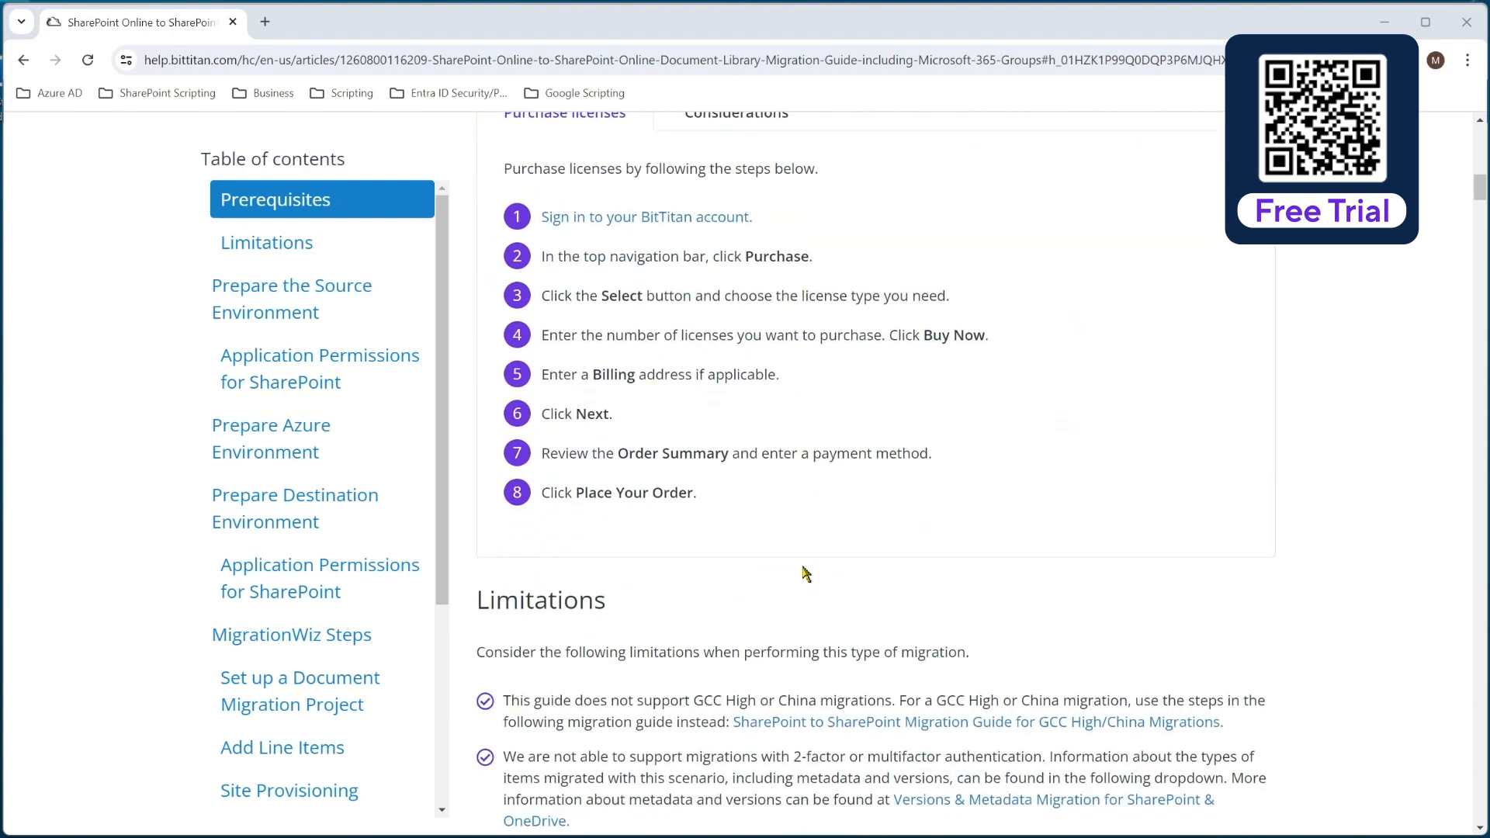
pyautogui.scroll(-9, 806, 572)
pyautogui.scroll(-10, 803, 575)
pyautogui.scroll(-7, 803, 575)
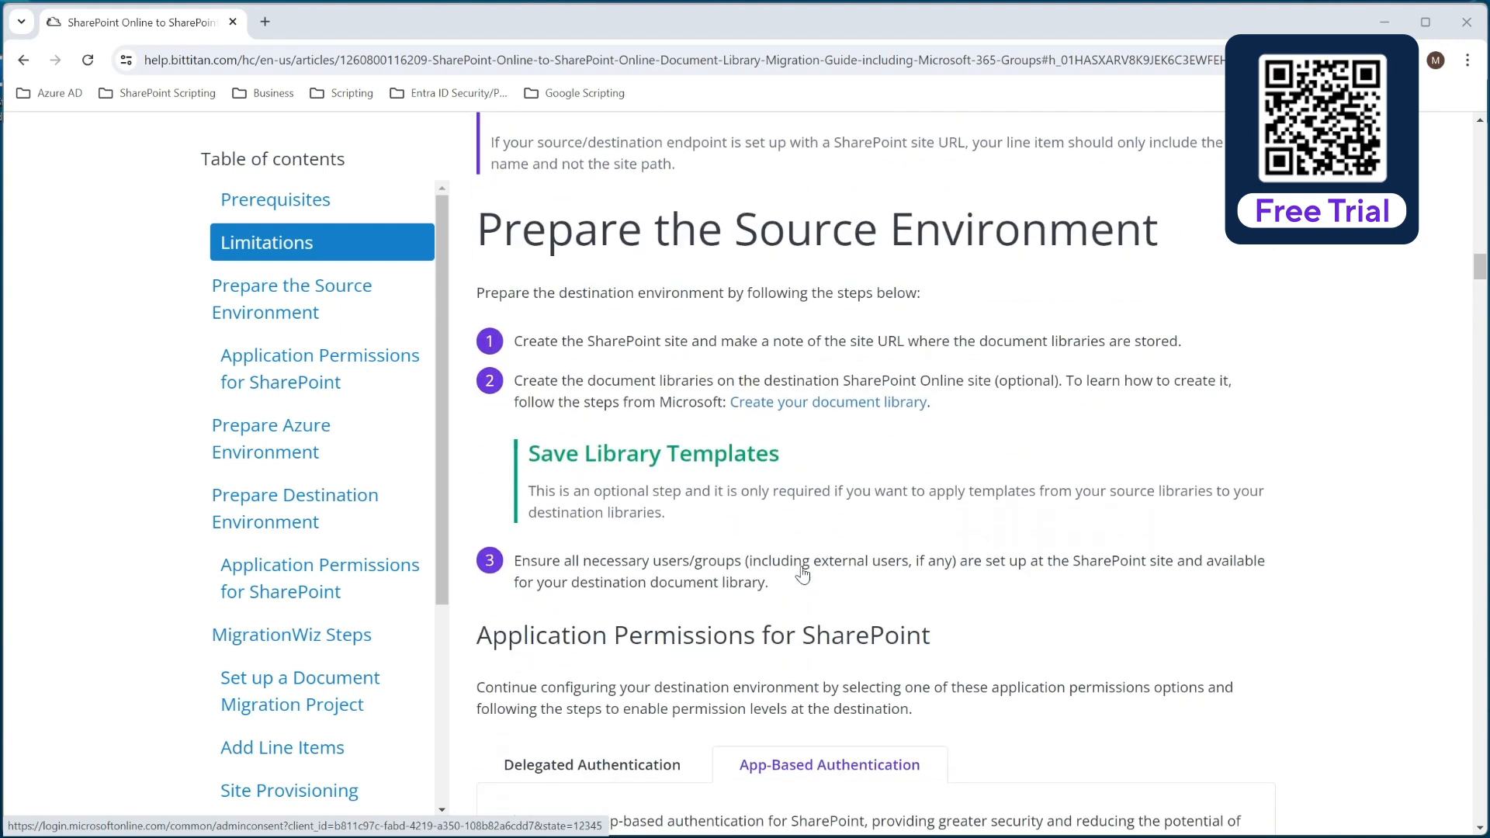
pyautogui.scroll(-7, 802, 575)
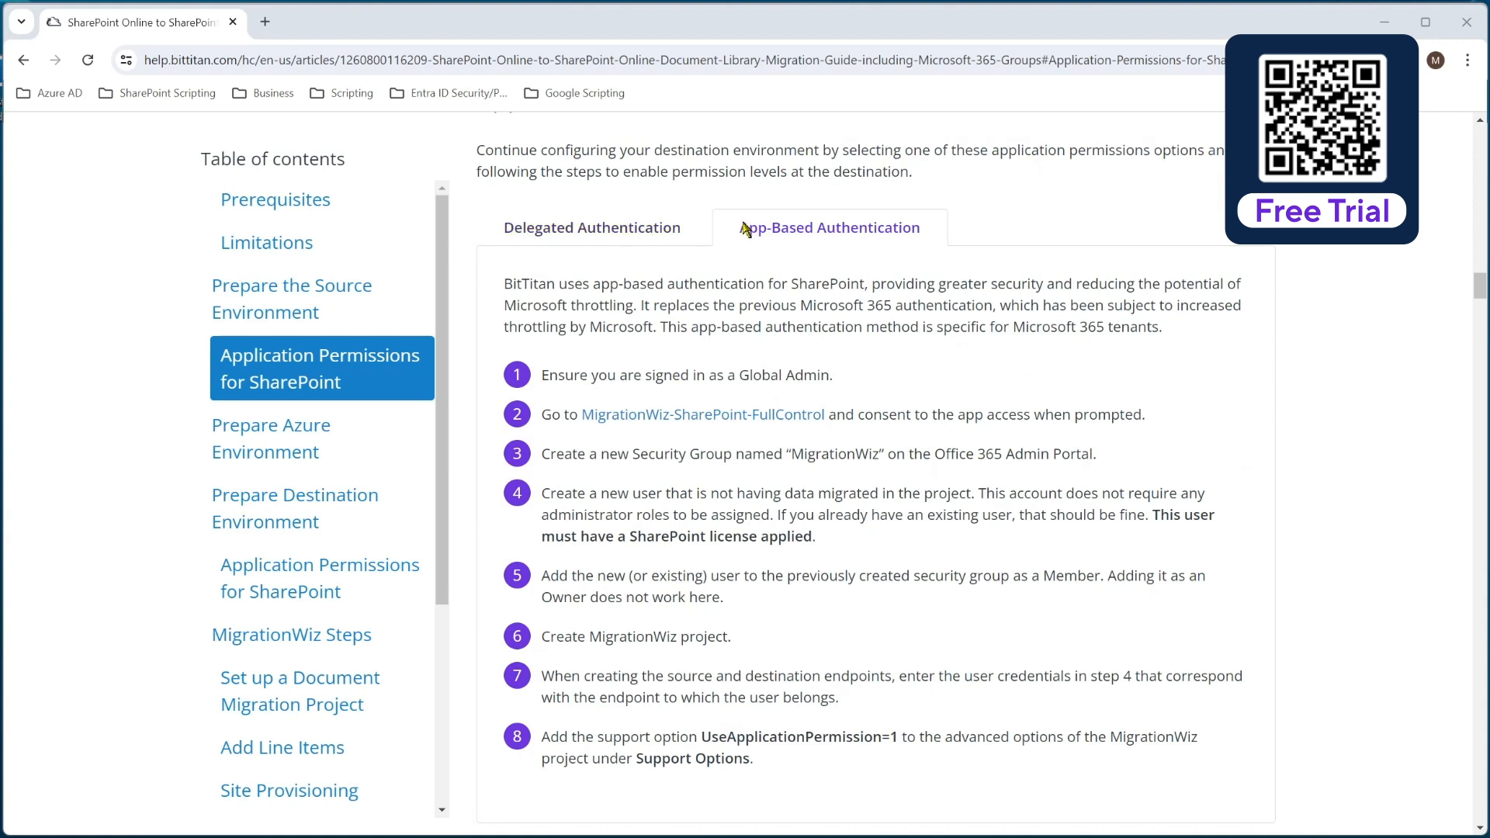
# Review the Delegated Authentication instructions in the guide, then return to the App-Based Authentication instructions.
pyautogui.click(630, 231)
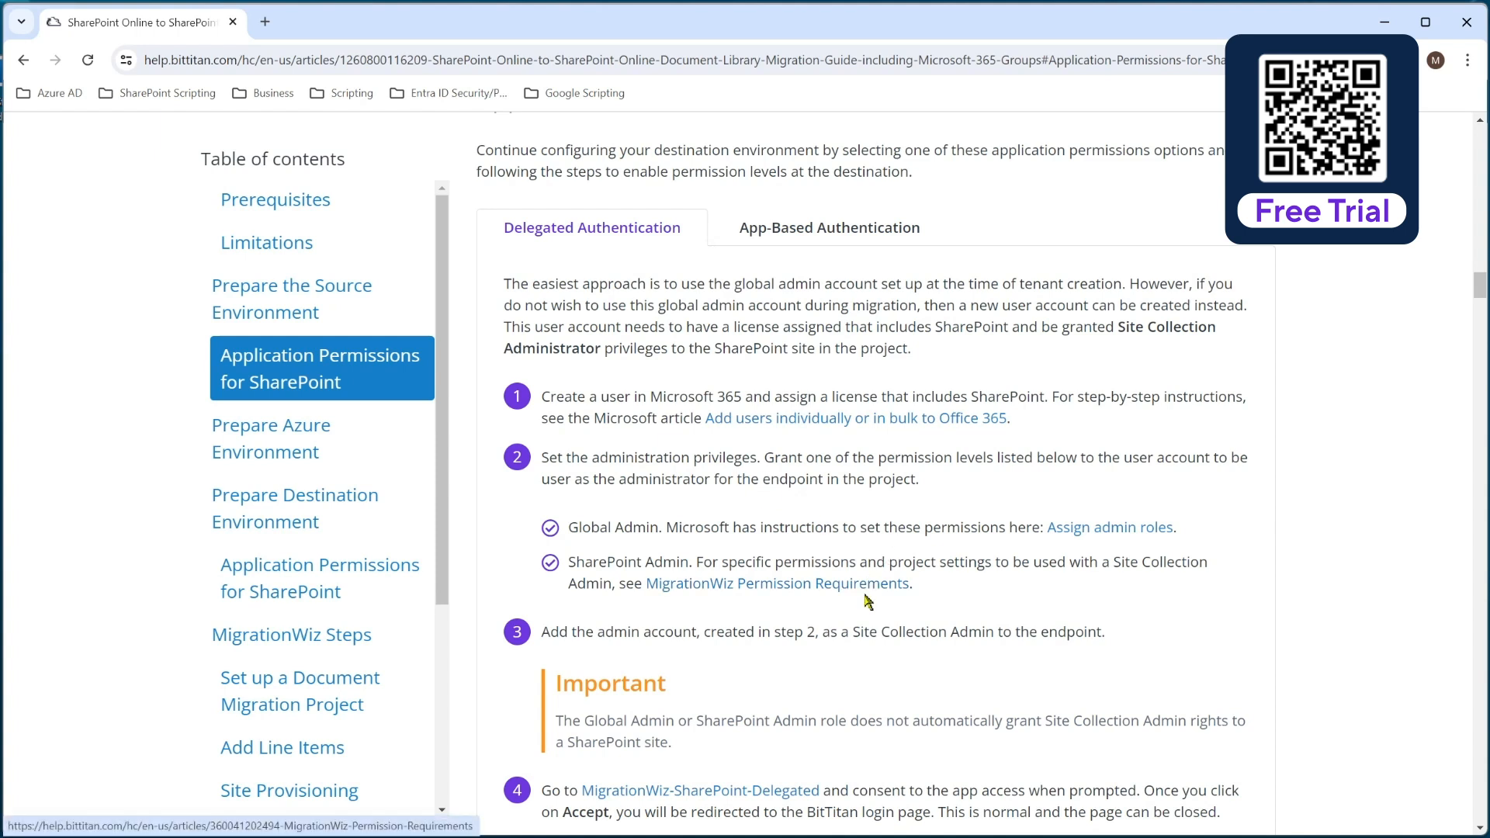
pyautogui.scroll(-1, 868, 598)
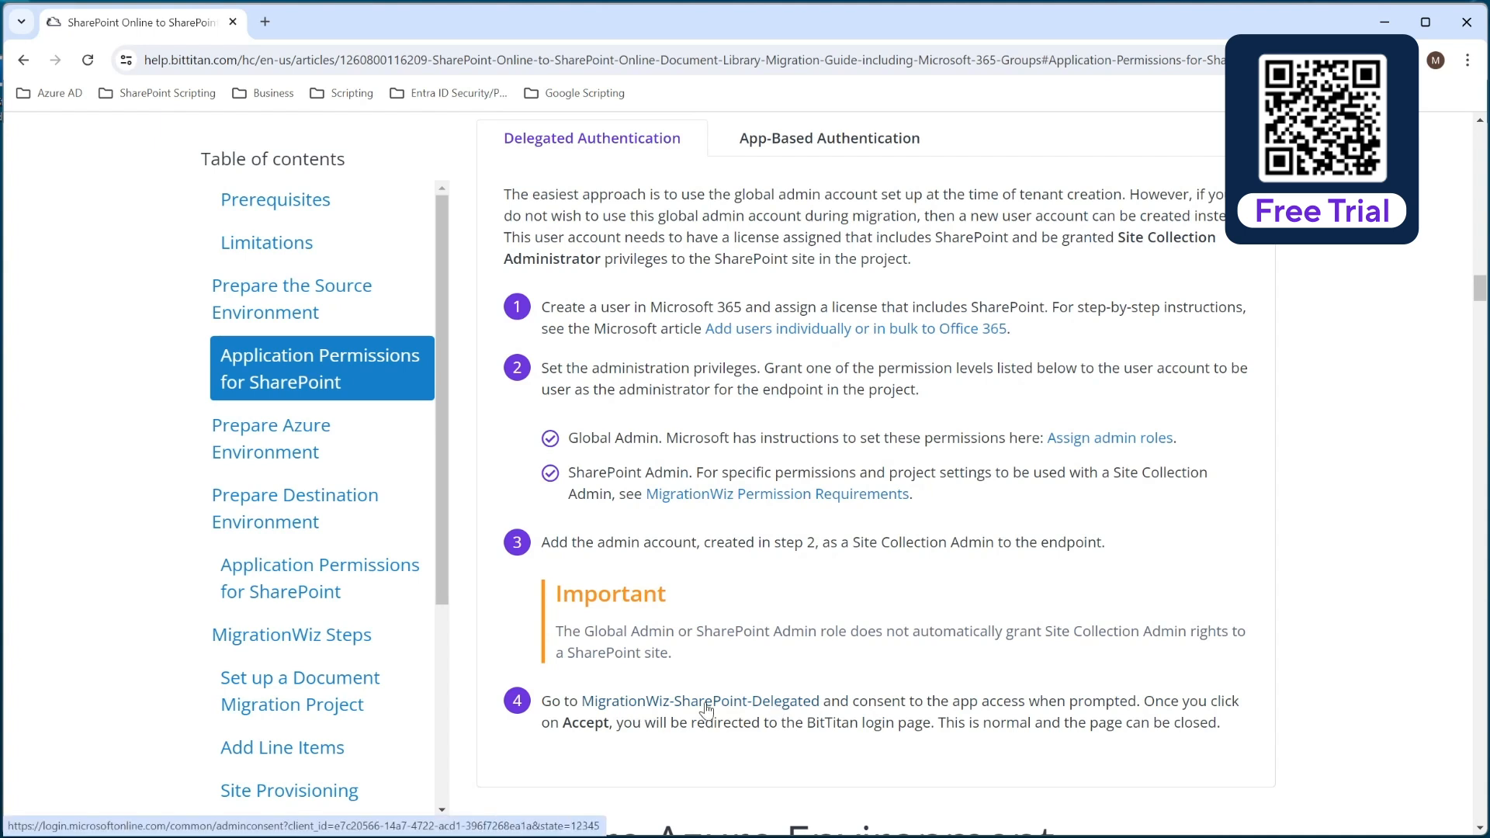
pyautogui.scroll(1, 885, 408)
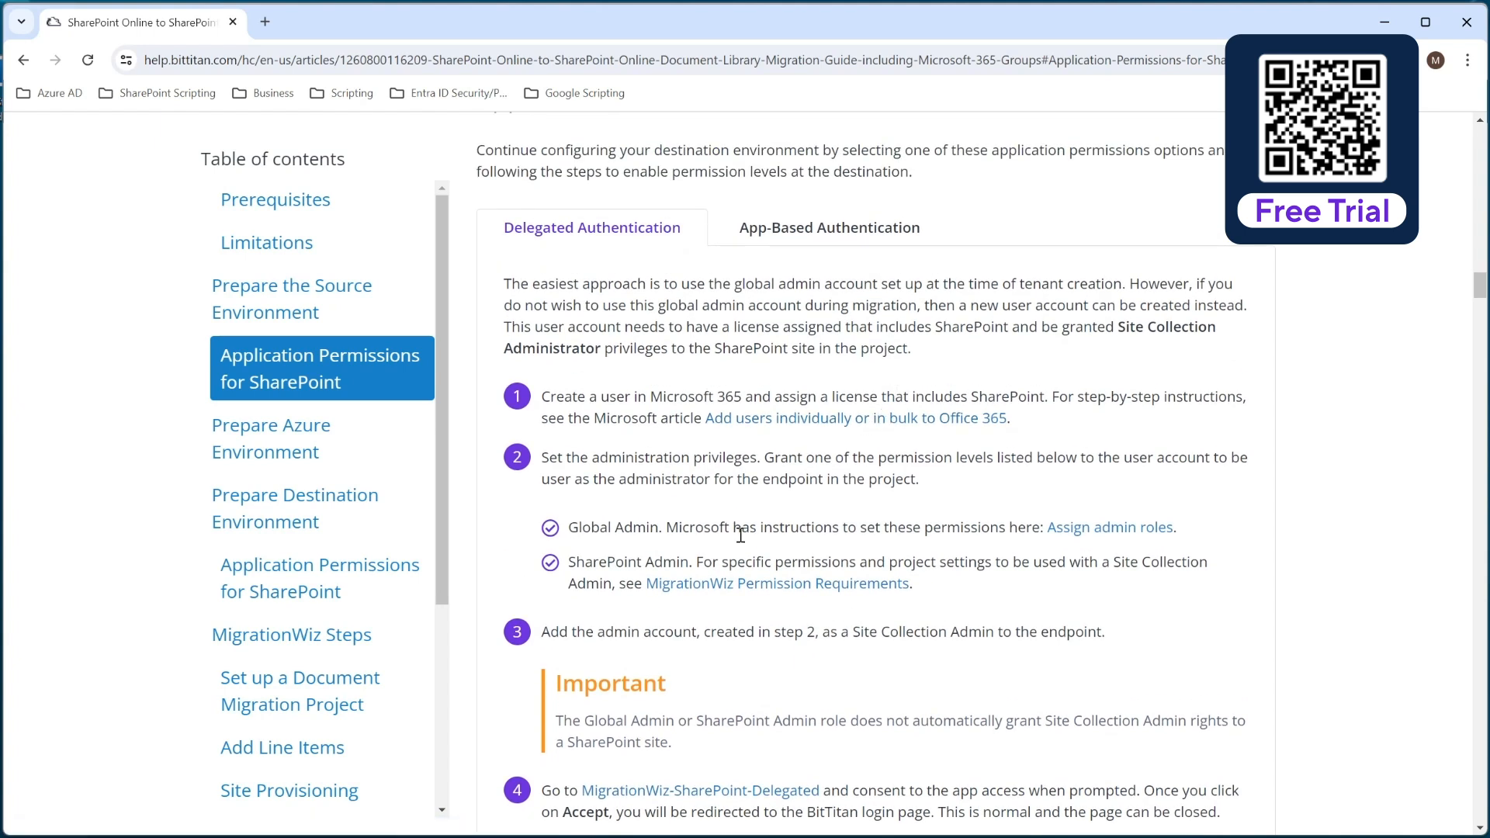
pyautogui.scroll(-1, 737, 535)
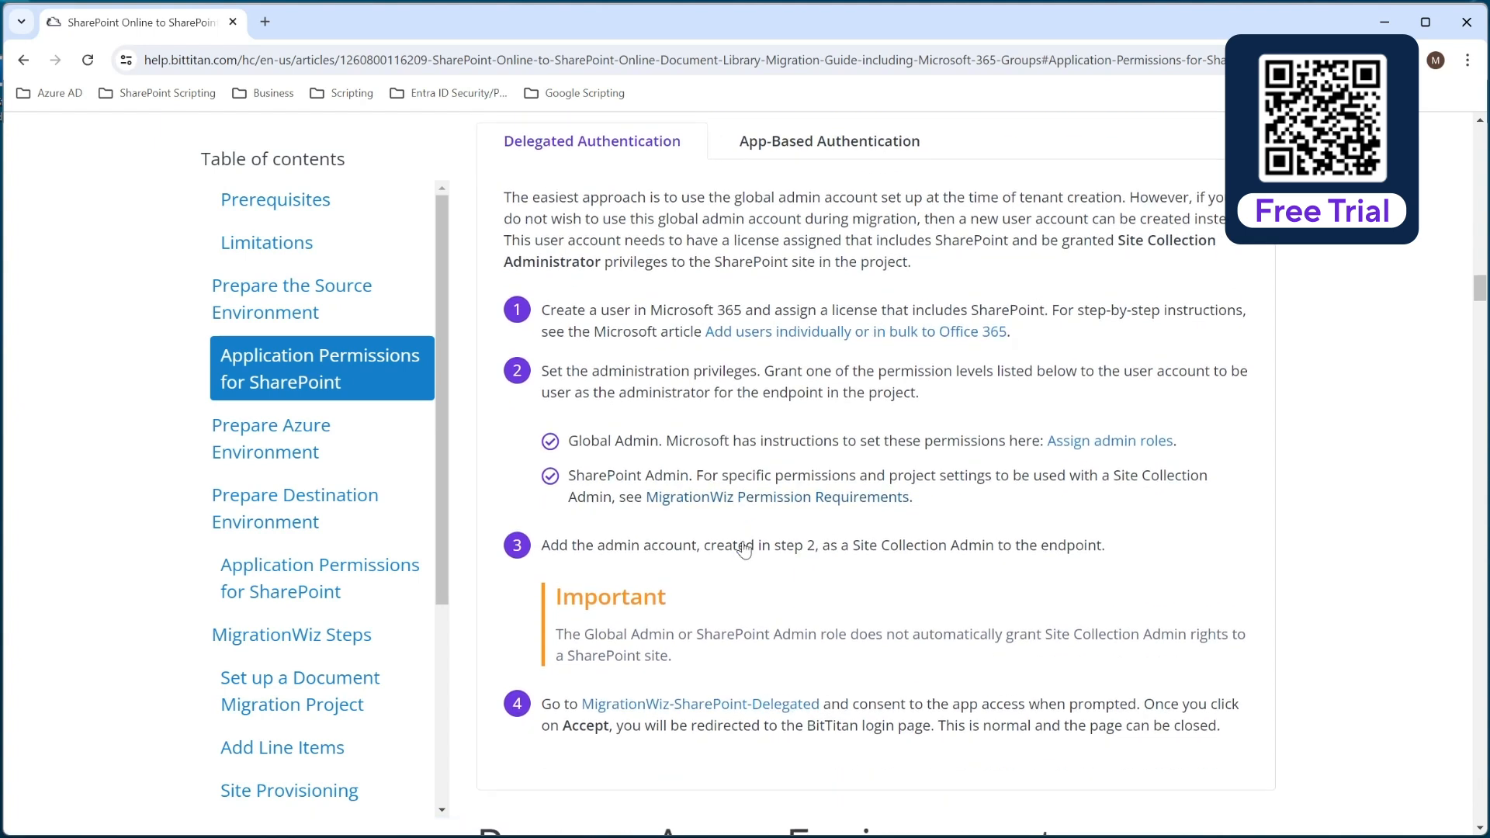
pyautogui.click(869, 140)
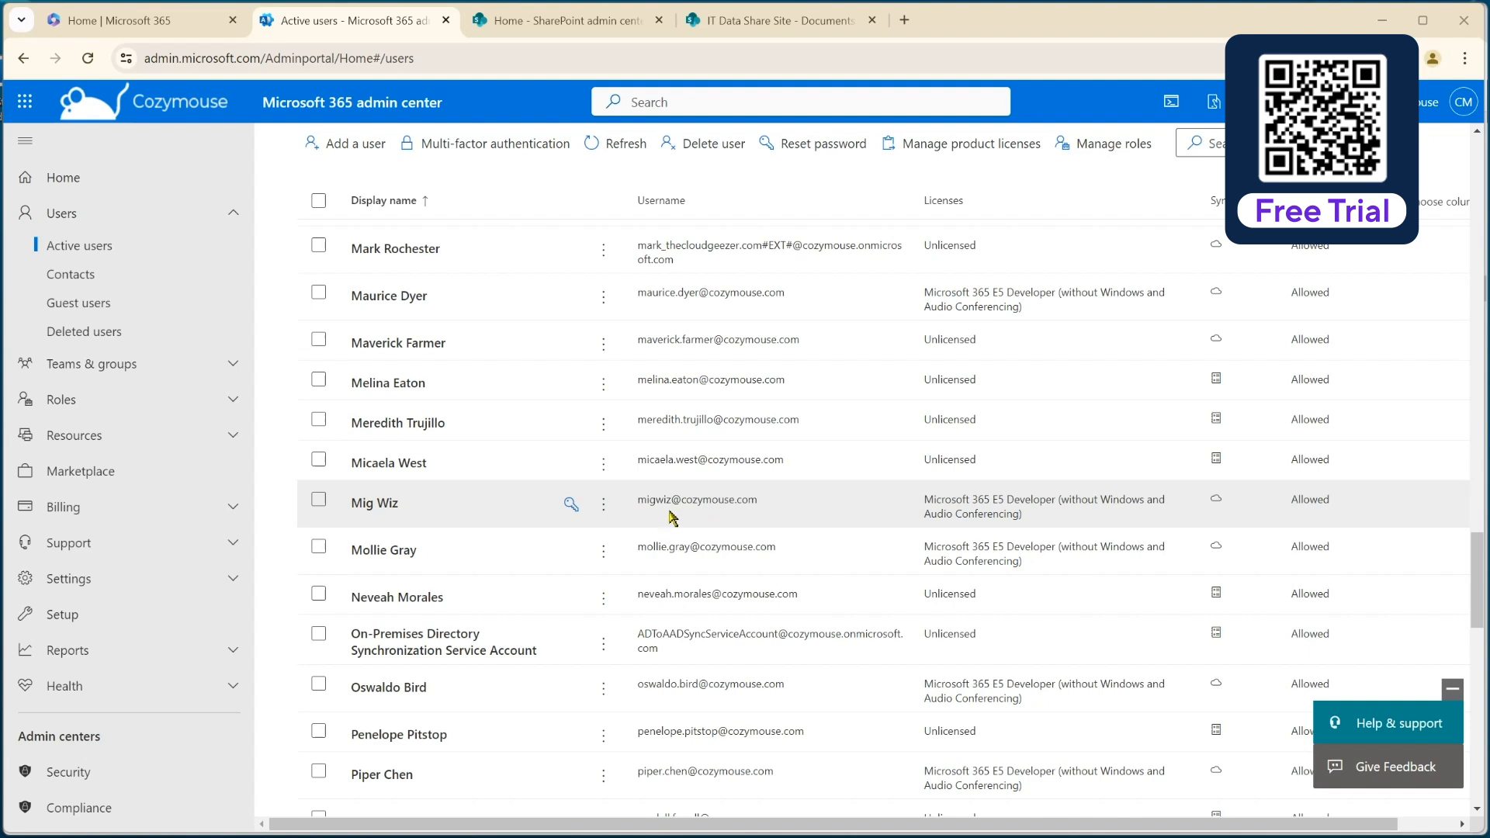
# In the source tenant's Microsoft 365 admin center, check the members of the MigrationWiz security group and close its details.
pyautogui.click(233, 364)
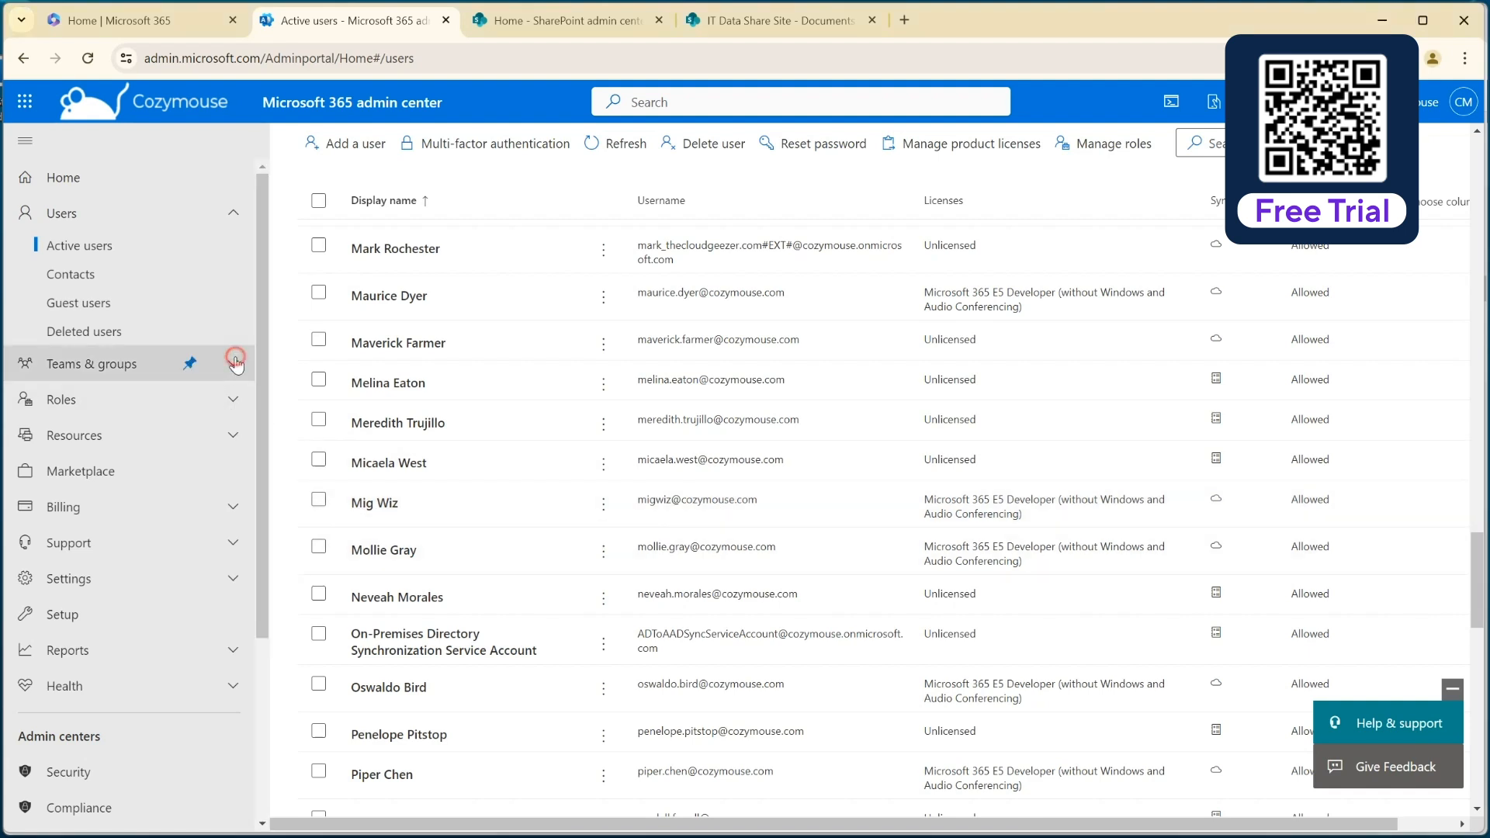
pyautogui.click(101, 396)
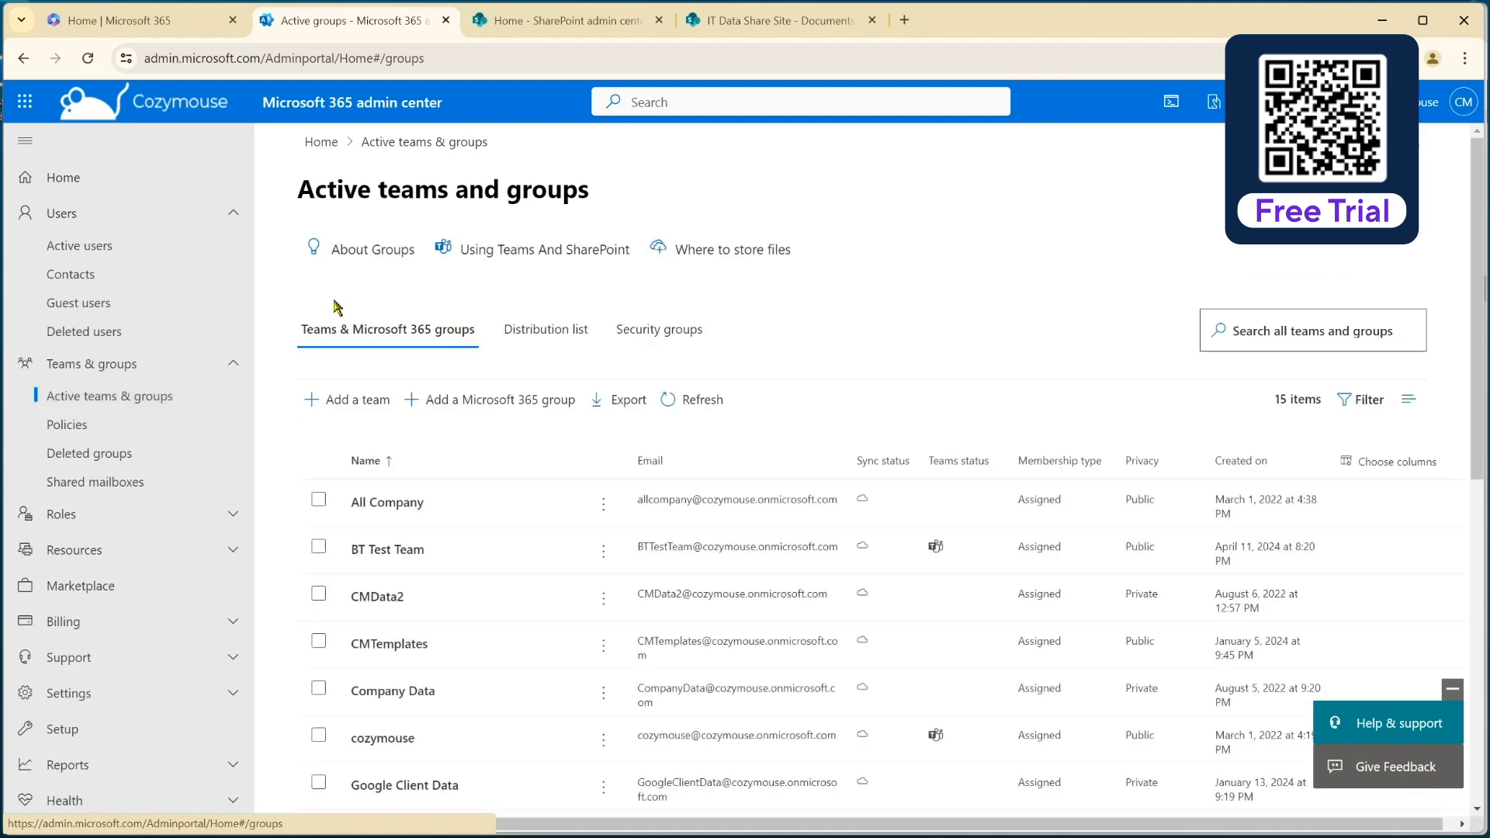
pyautogui.click(675, 329)
pyautogui.scroll(-7, 359, 609)
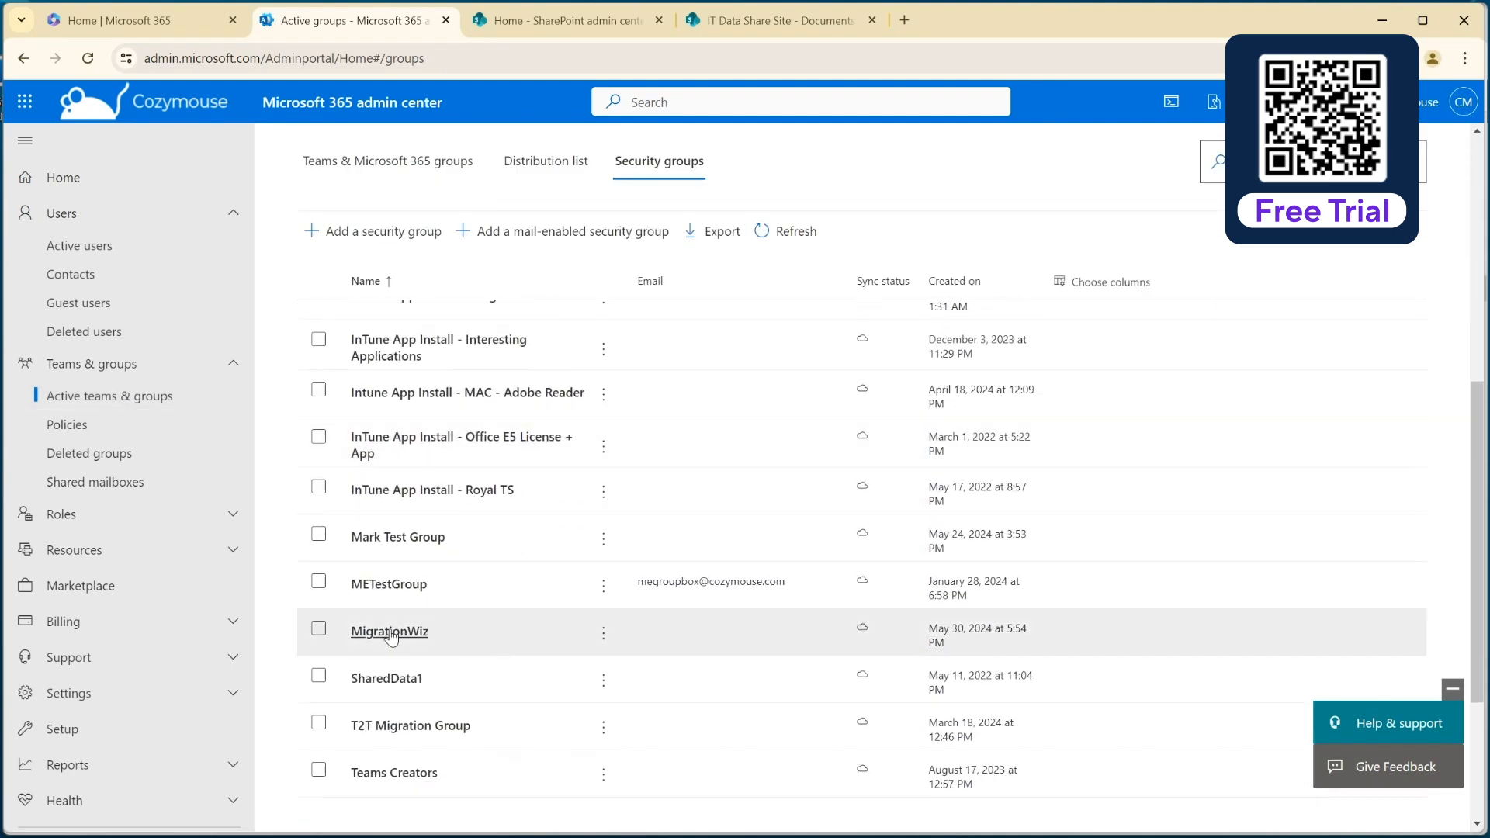
pyautogui.click(399, 633)
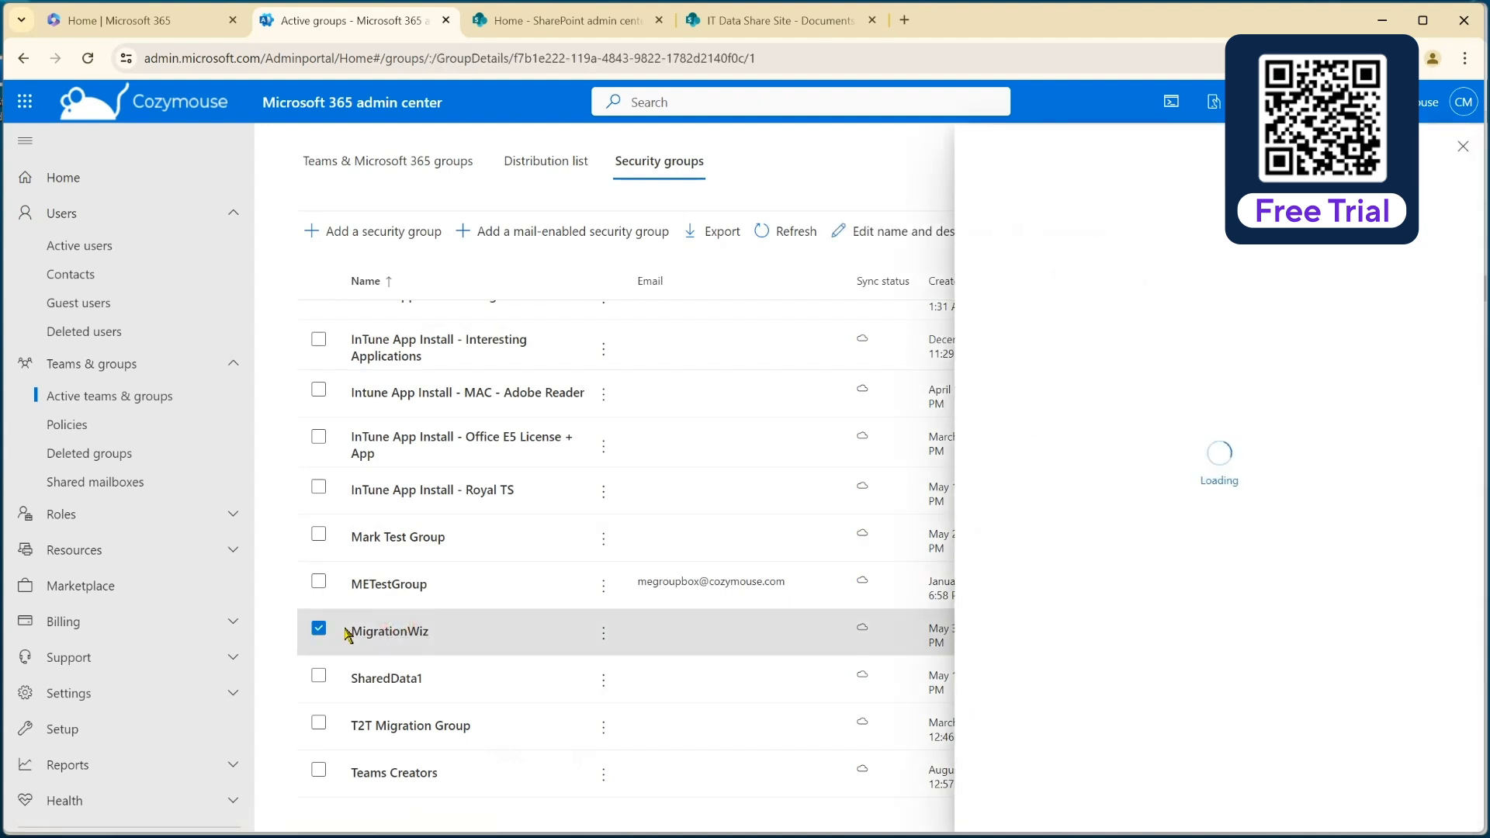
pyautogui.click(1095, 299)
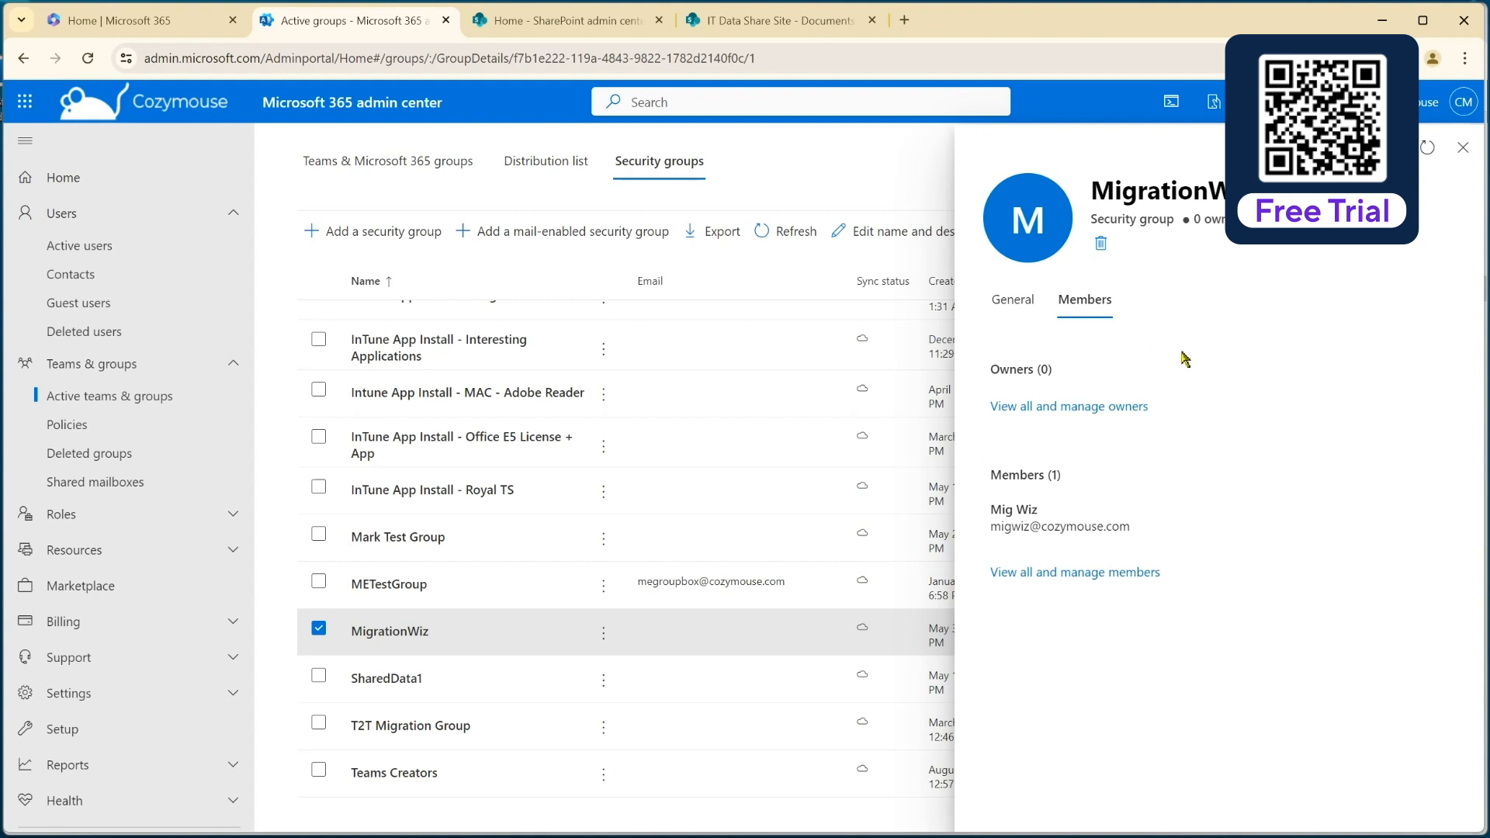
pyautogui.click(1460, 155)
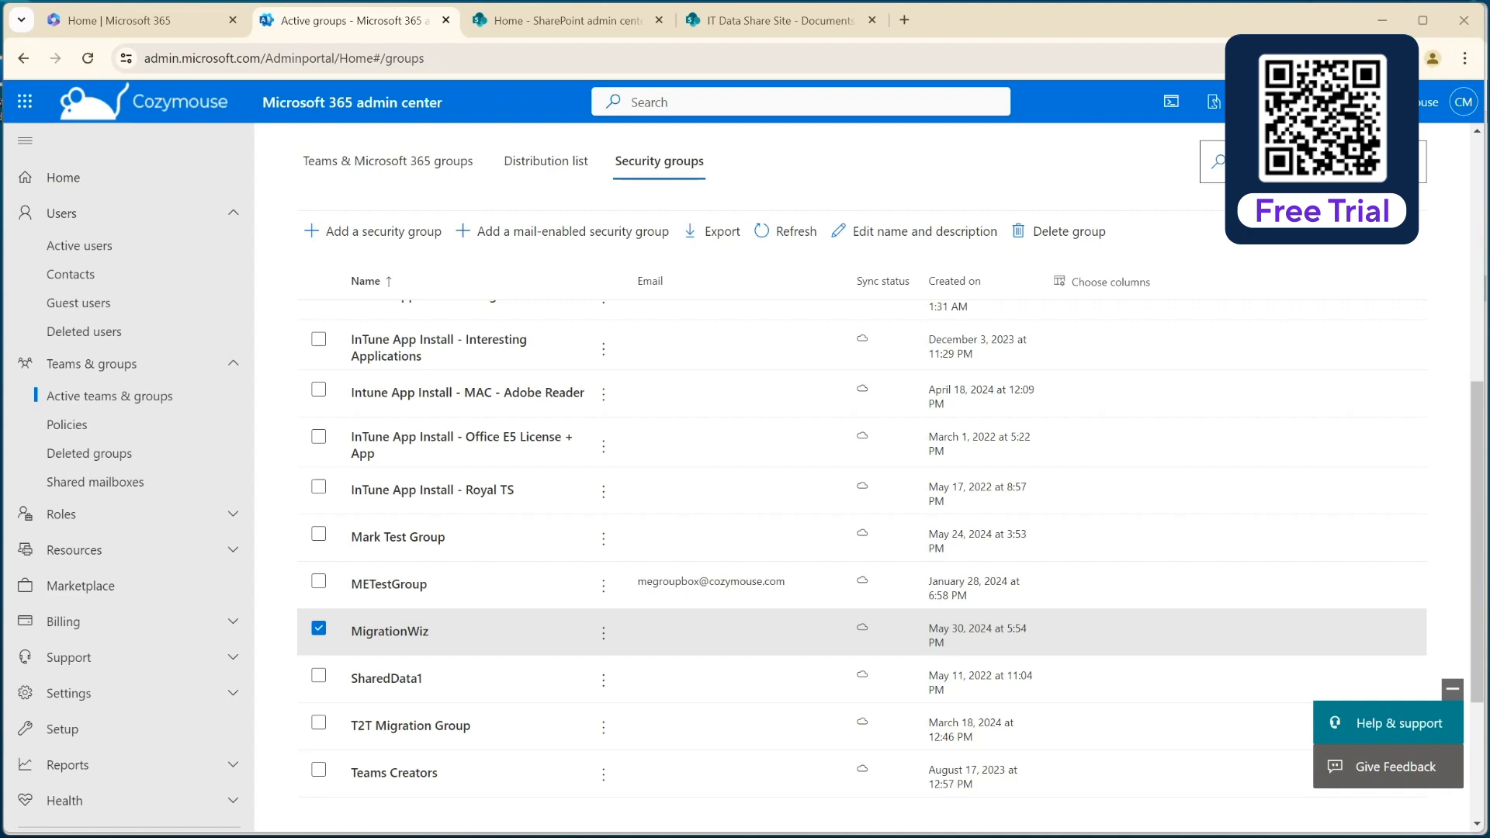
# Switch to the BitTitan guide and copy the address of the MigrationWiz-SharePoint-FullControl consent link.
pyautogui.click(833, 836)
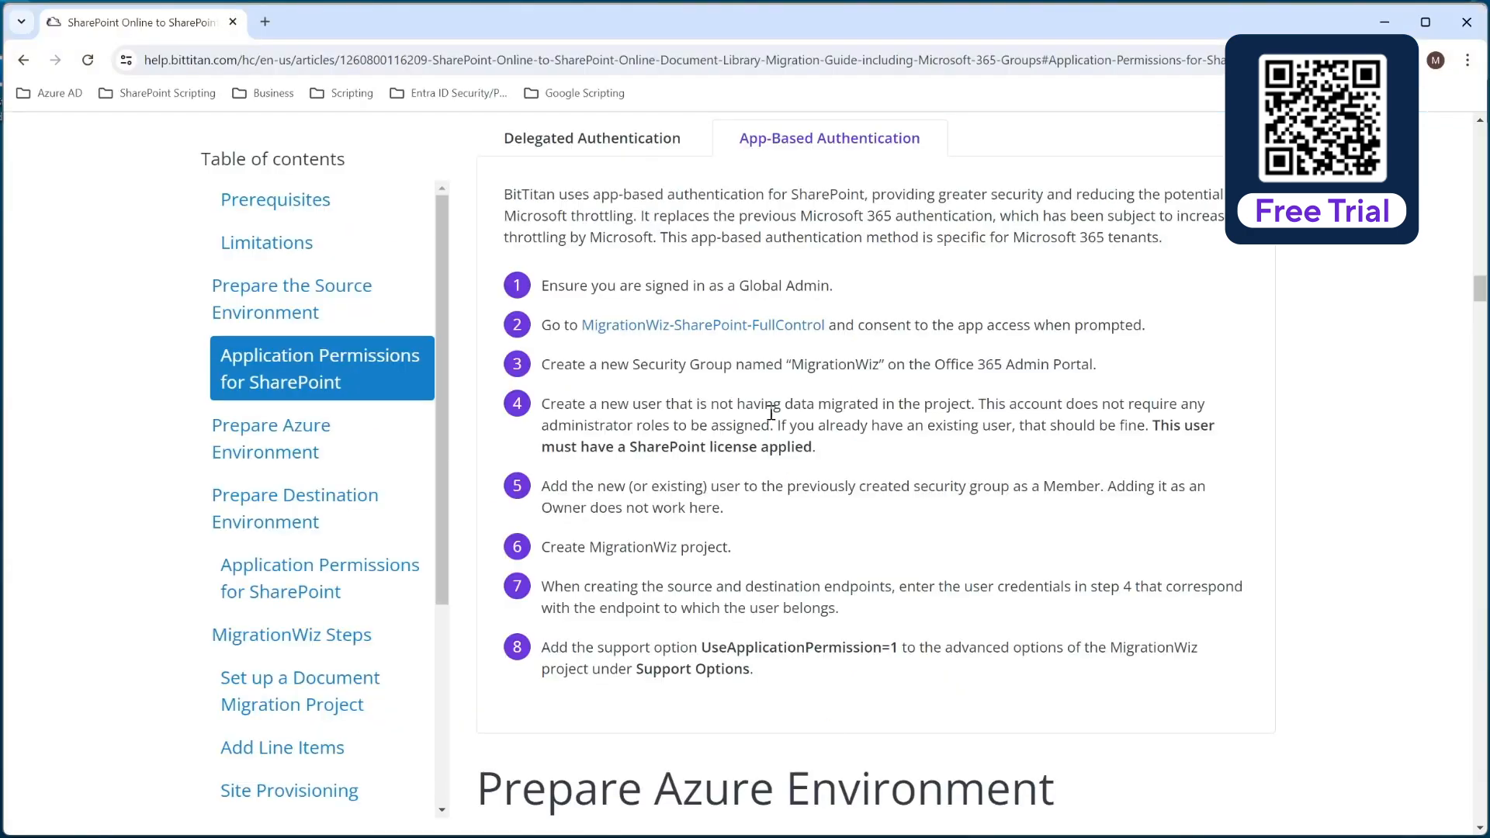
pyautogui.rightClick(705, 327)
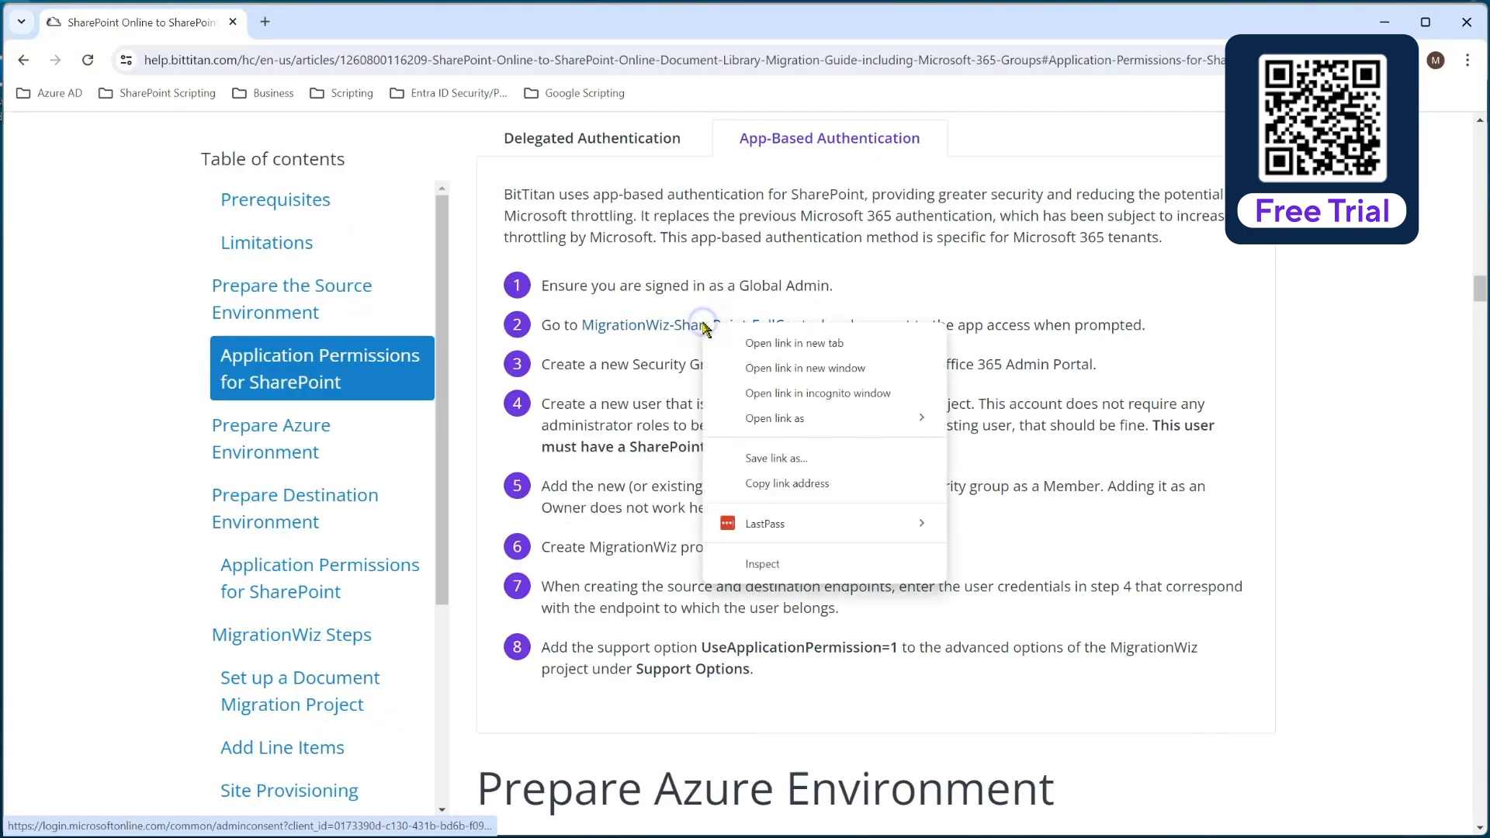
pyautogui.click(792, 485)
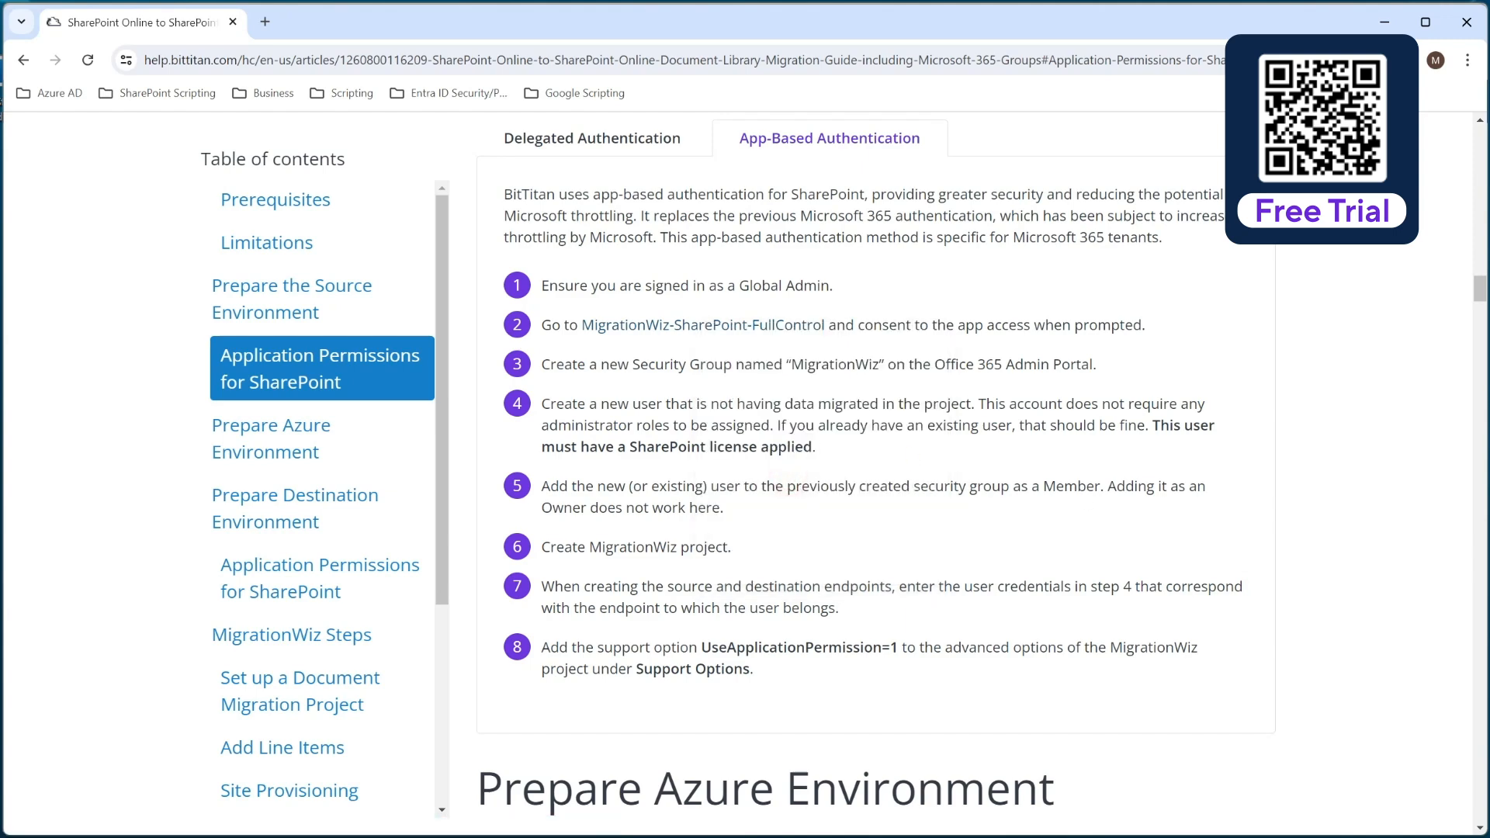
# In the source tenant's browser, open the copied consent link with the signed-in admin account and accept the MigrationWiz-SharePoint-FullControl permissions.
pyautogui.hotkey('alt', 'Tab')
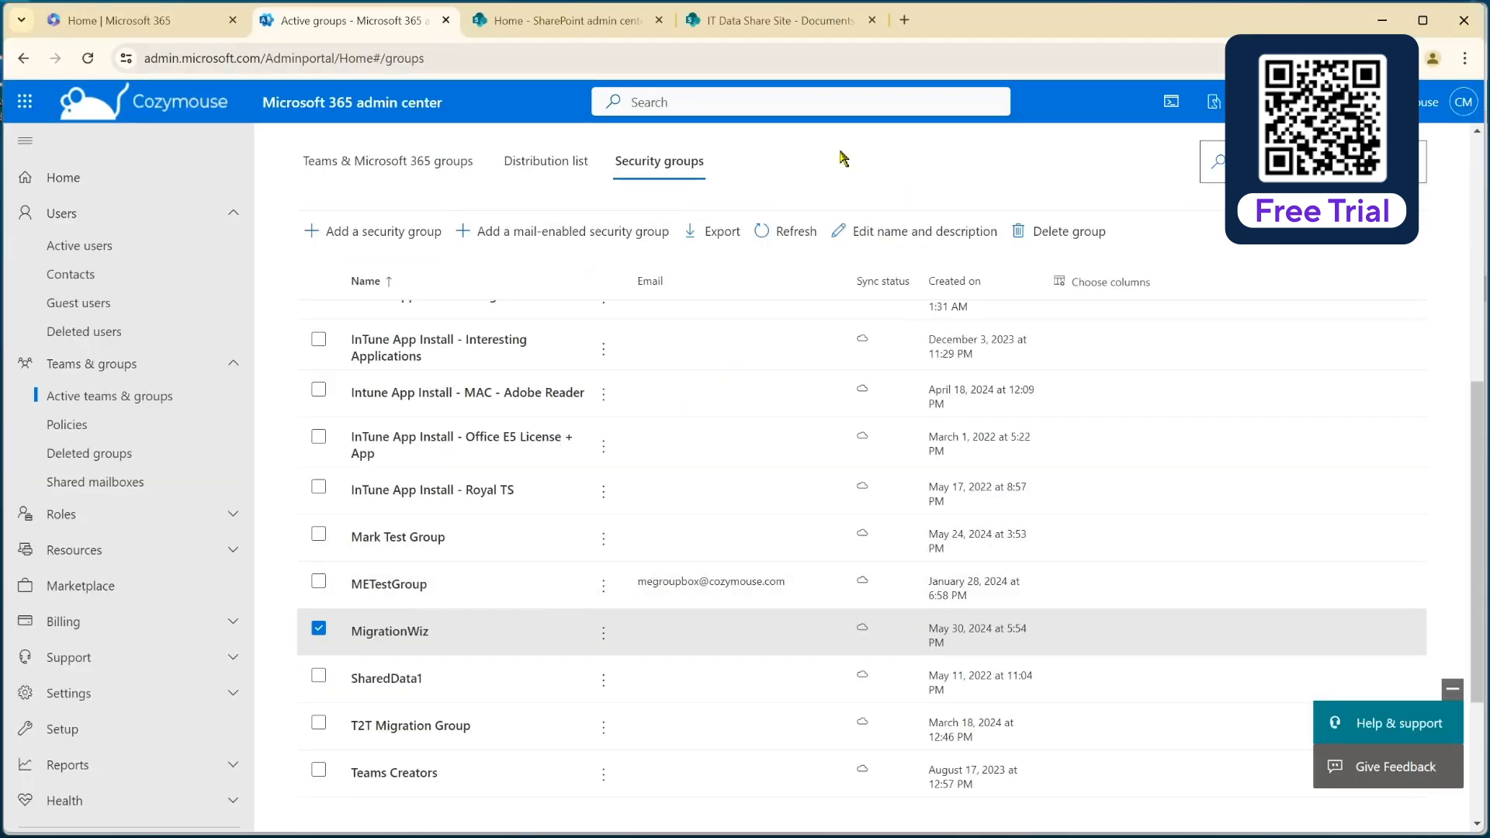
pyautogui.click(904, 20)
pyautogui.rightClick(618, 67)
pyautogui.click(699, 241)
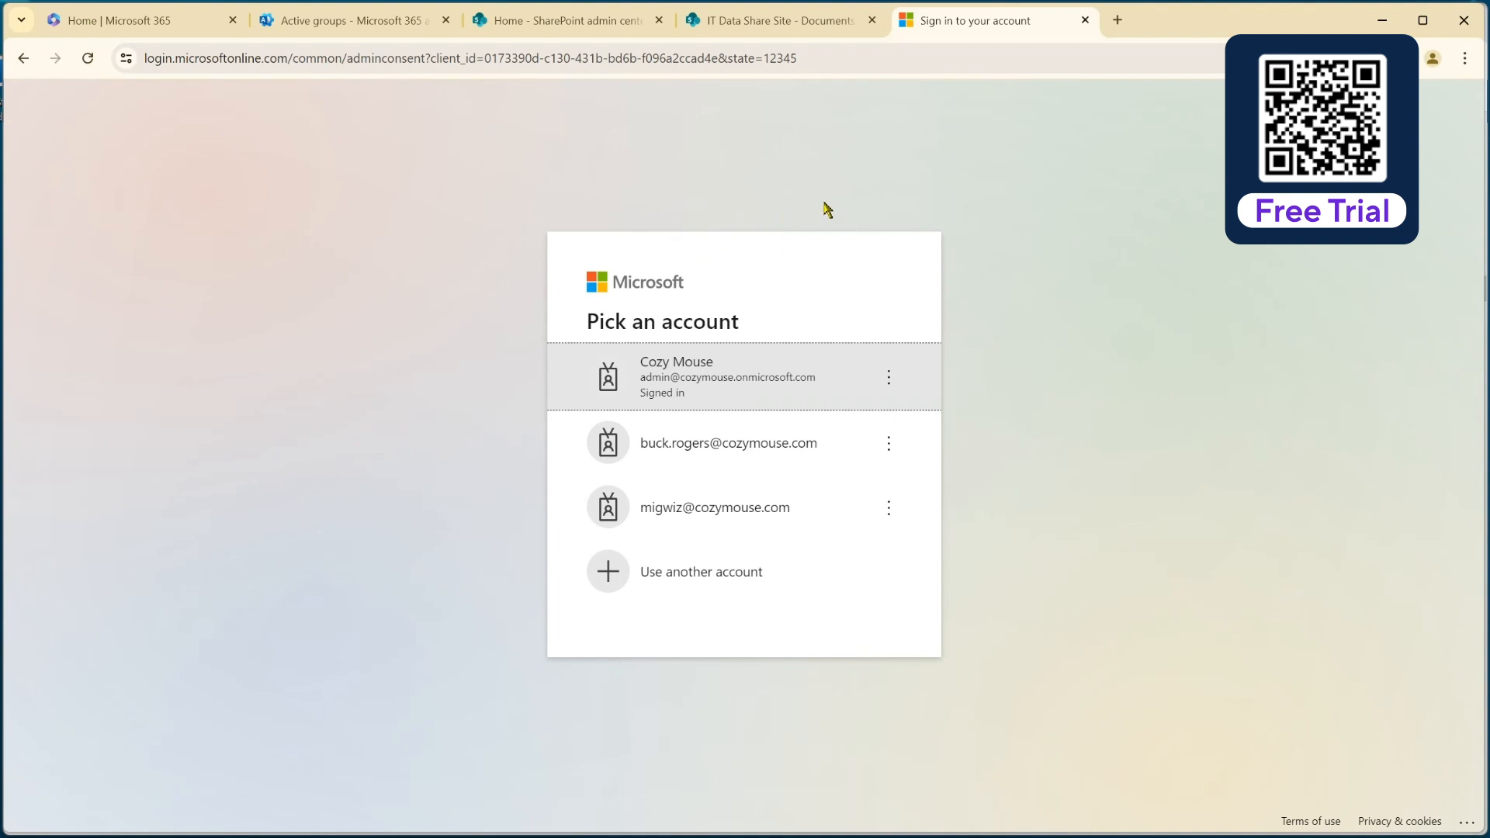
pyautogui.click(757, 382)
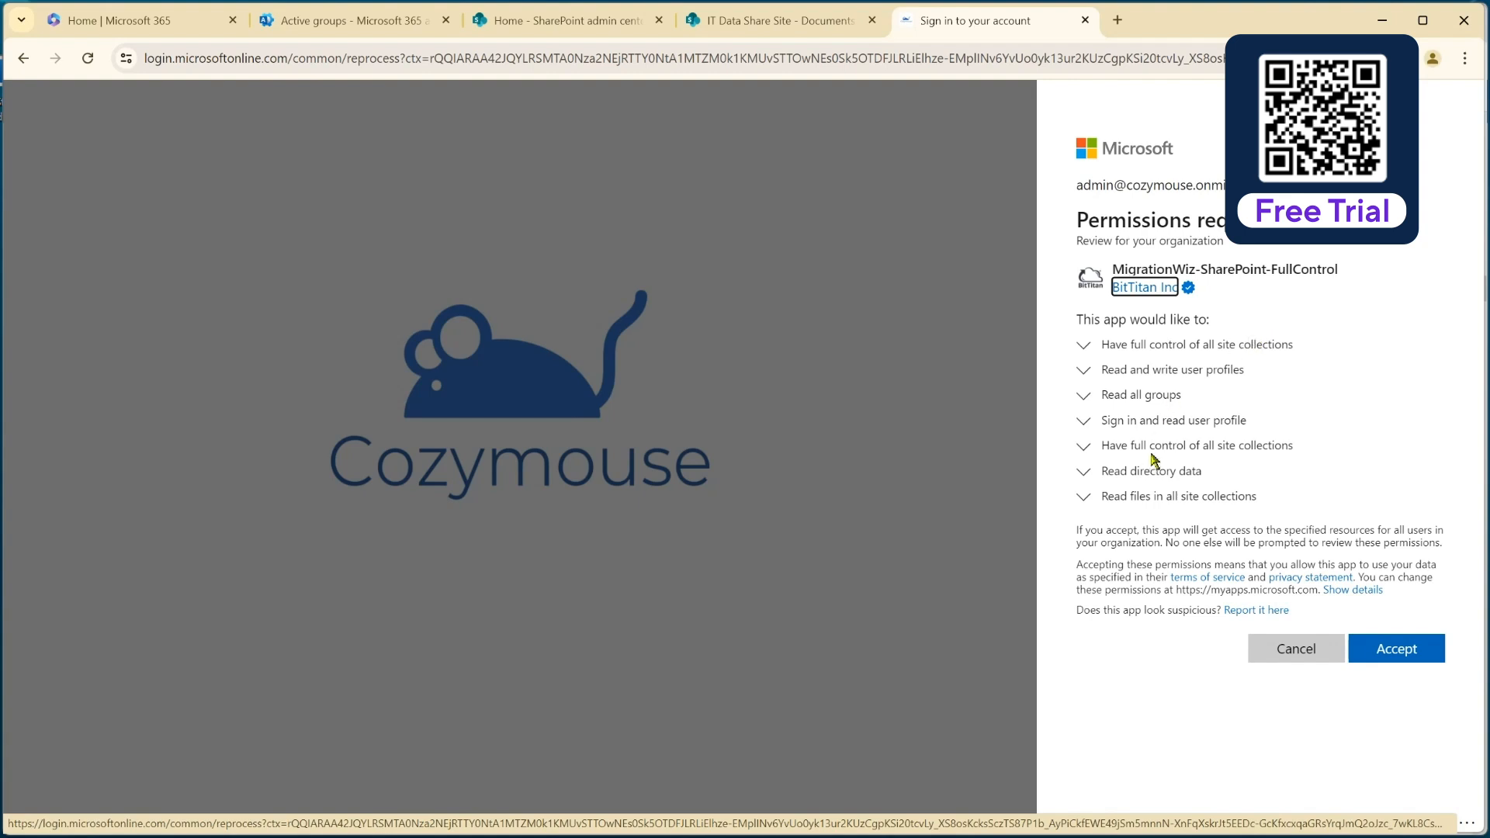
pyautogui.click(1401, 658)
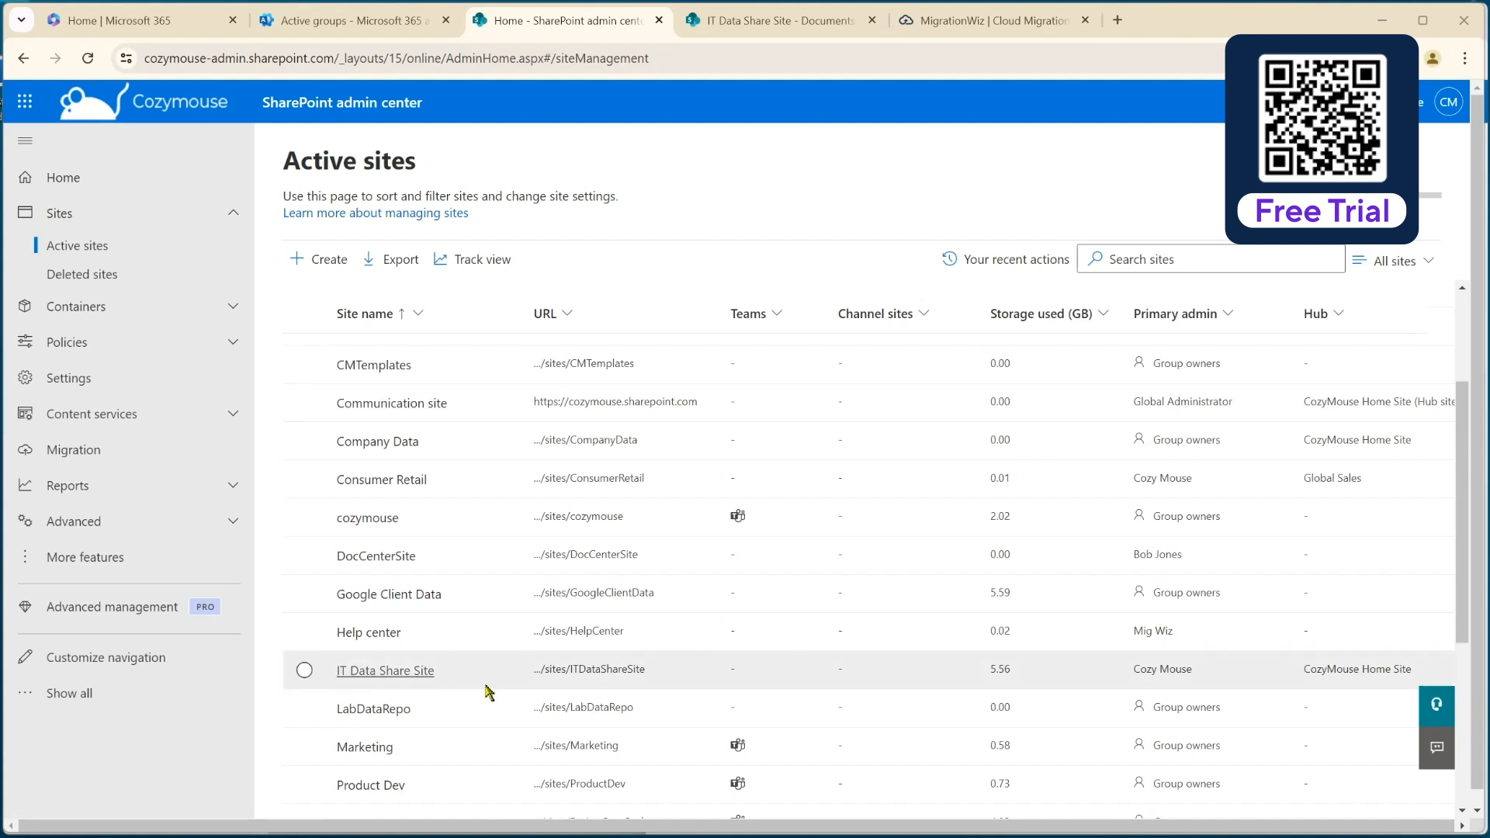
# In the source tenant's SharePoint admin center, check the site admins of IT Data Share Site and close its details.
pyautogui.click(403, 672)
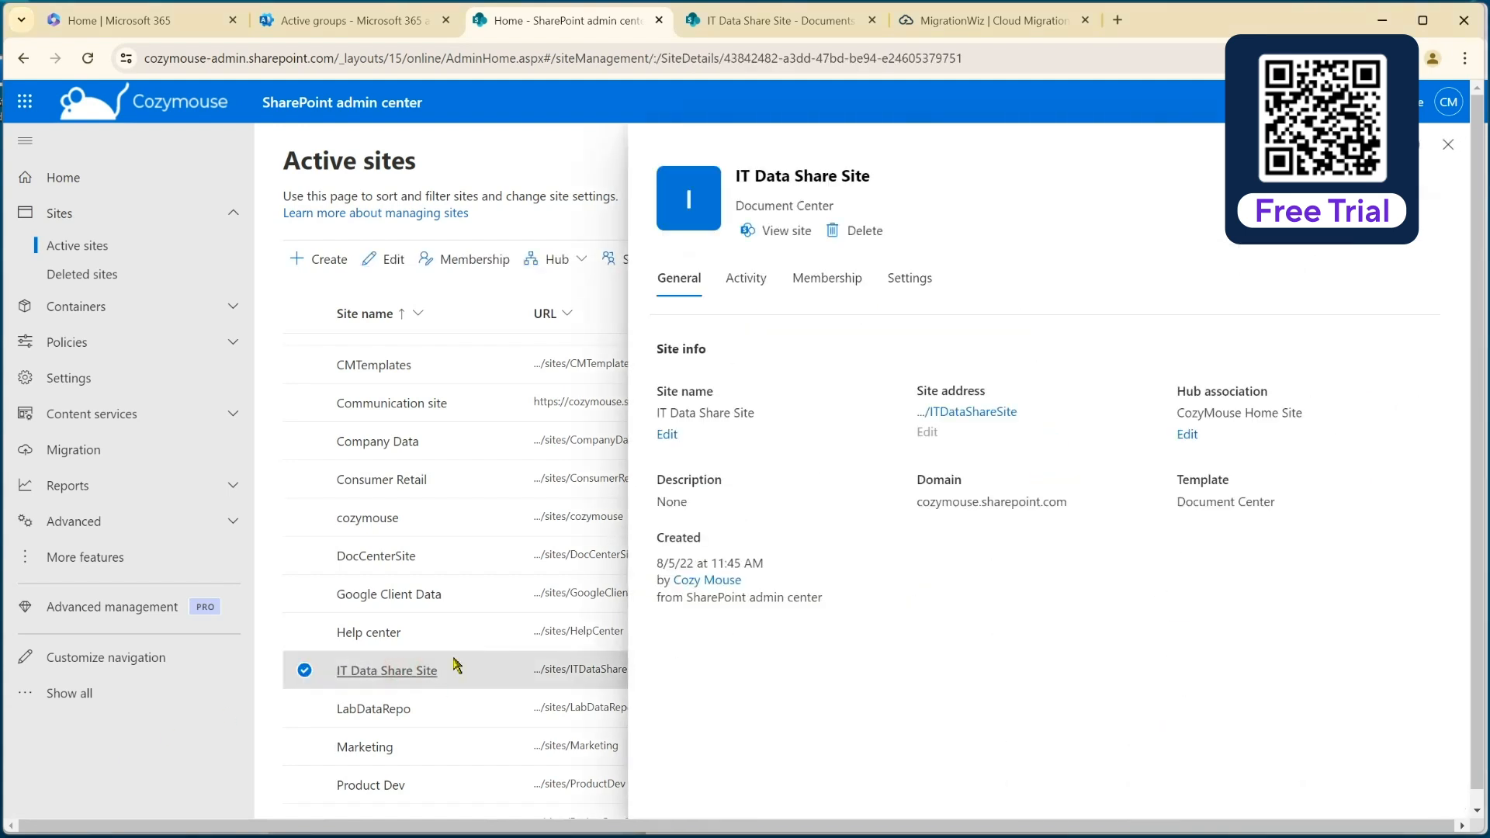
pyautogui.click(831, 279)
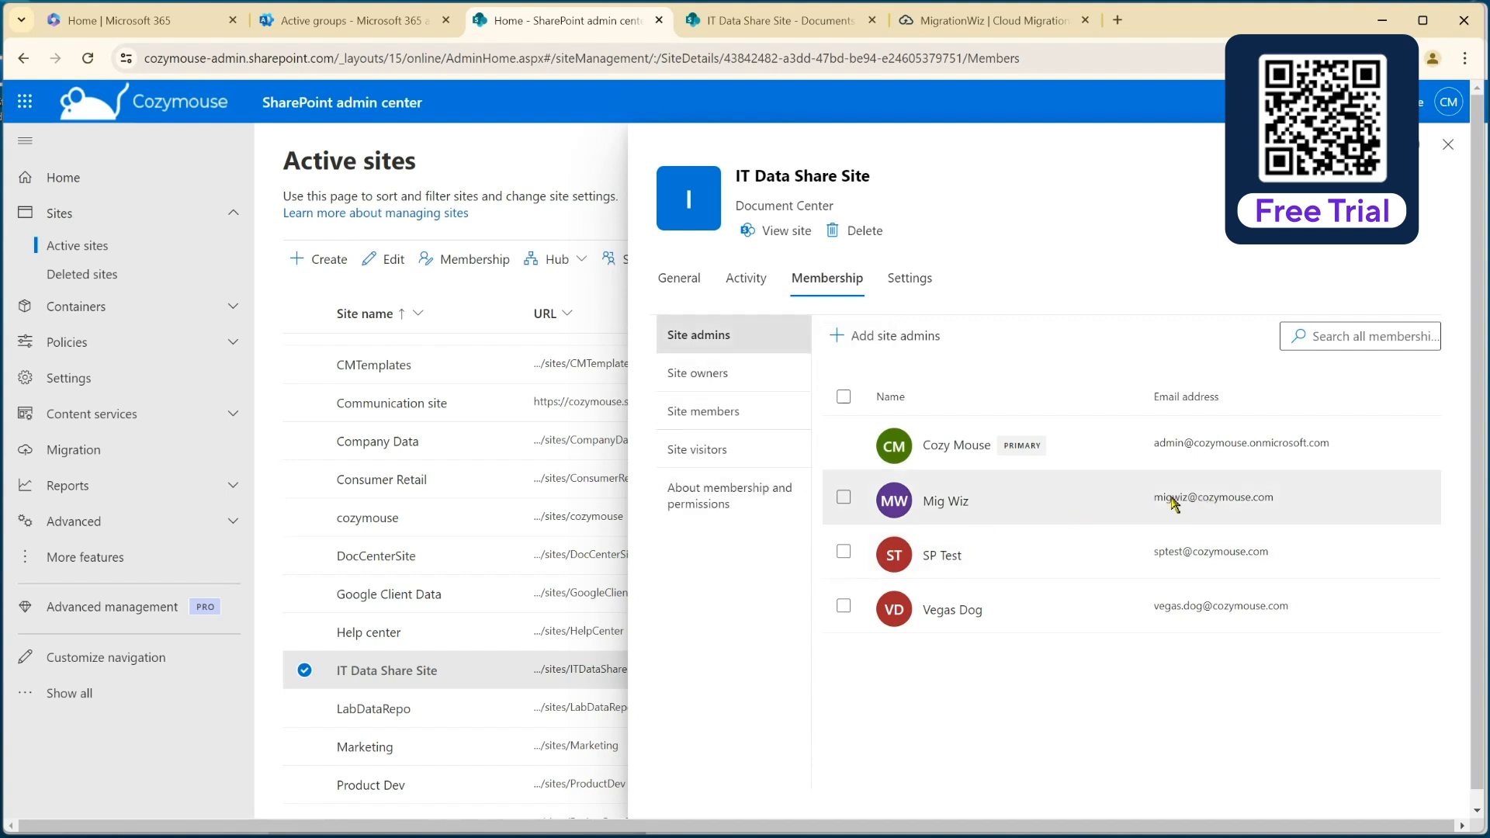
pyautogui.click(1449, 144)
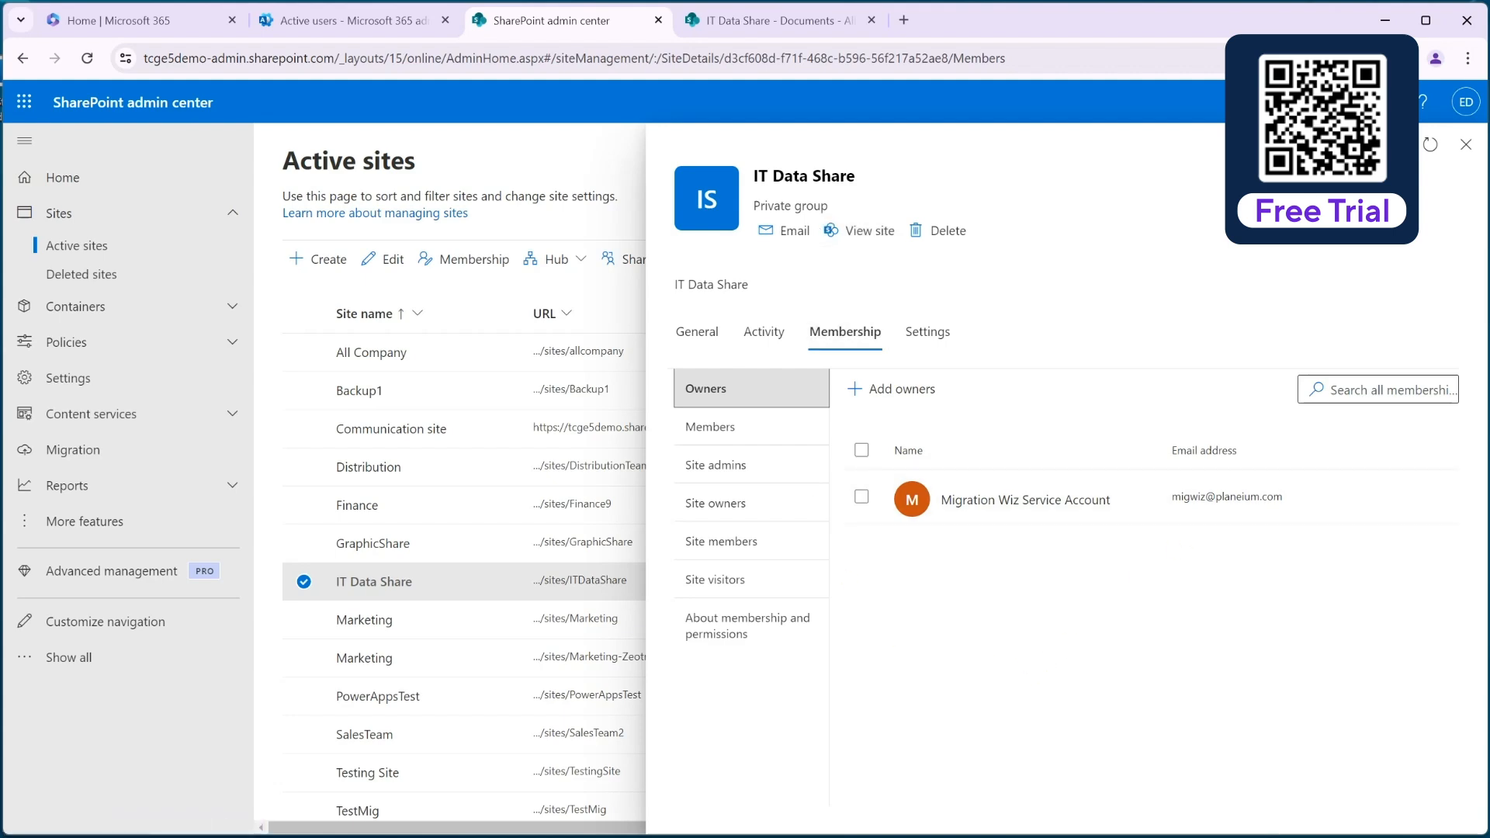
# Switch to the BitTitan guide, copy the MigrationWiz-SharePoint-FullControl link address again, and return to the destination tenant's browser.
pyautogui.click(1143, 835)
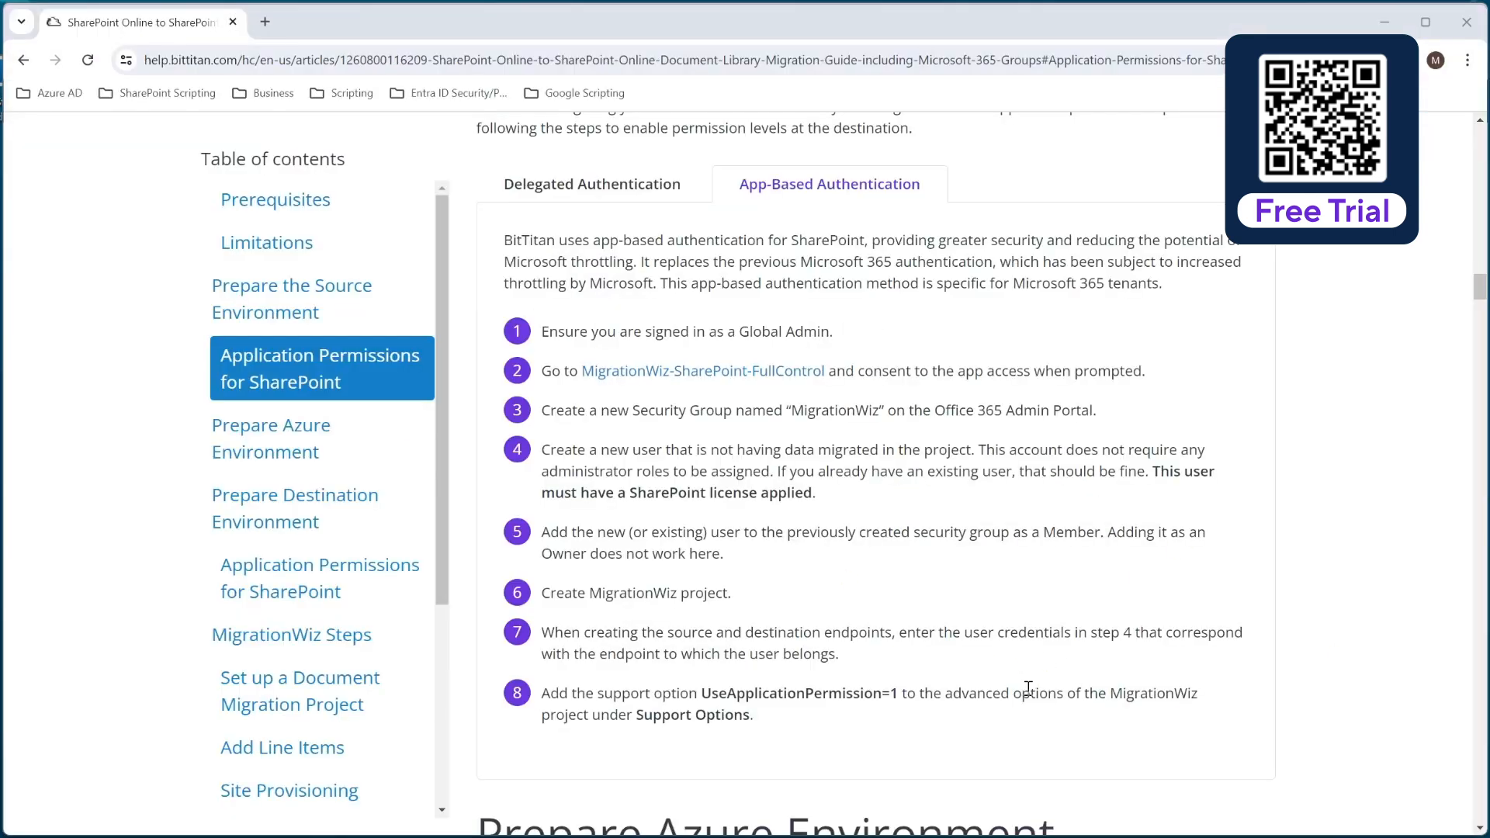
pyautogui.rightClick(726, 374)
pyautogui.click(813, 534)
pyautogui.click(1382, 22)
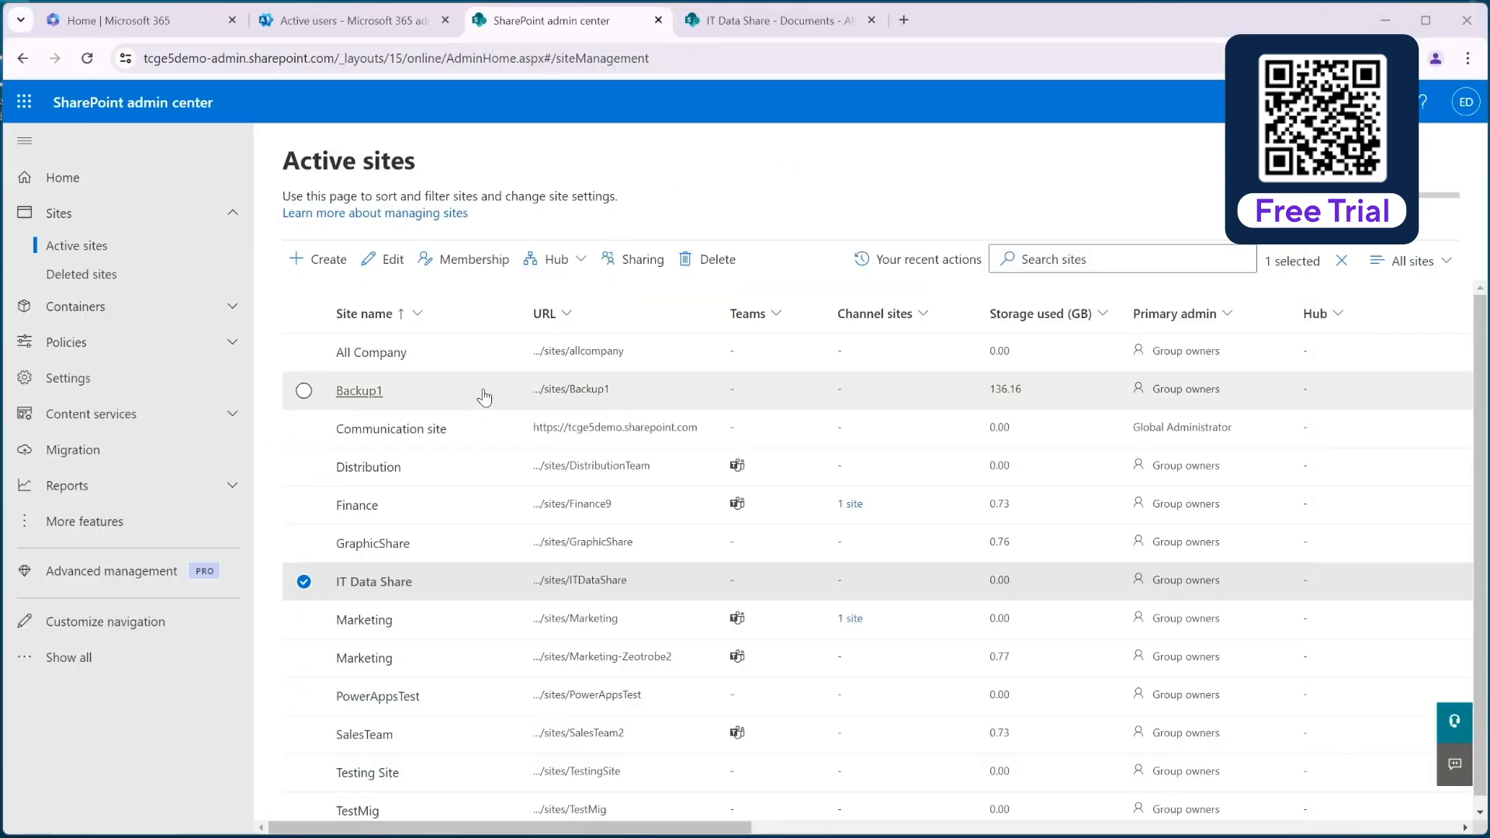
# Open the copied consent link with the destination tenant's admin account, accept the requested permissions, and close the resulting page.
pyautogui.click(903, 20)
pyautogui.rightClick(901, 58)
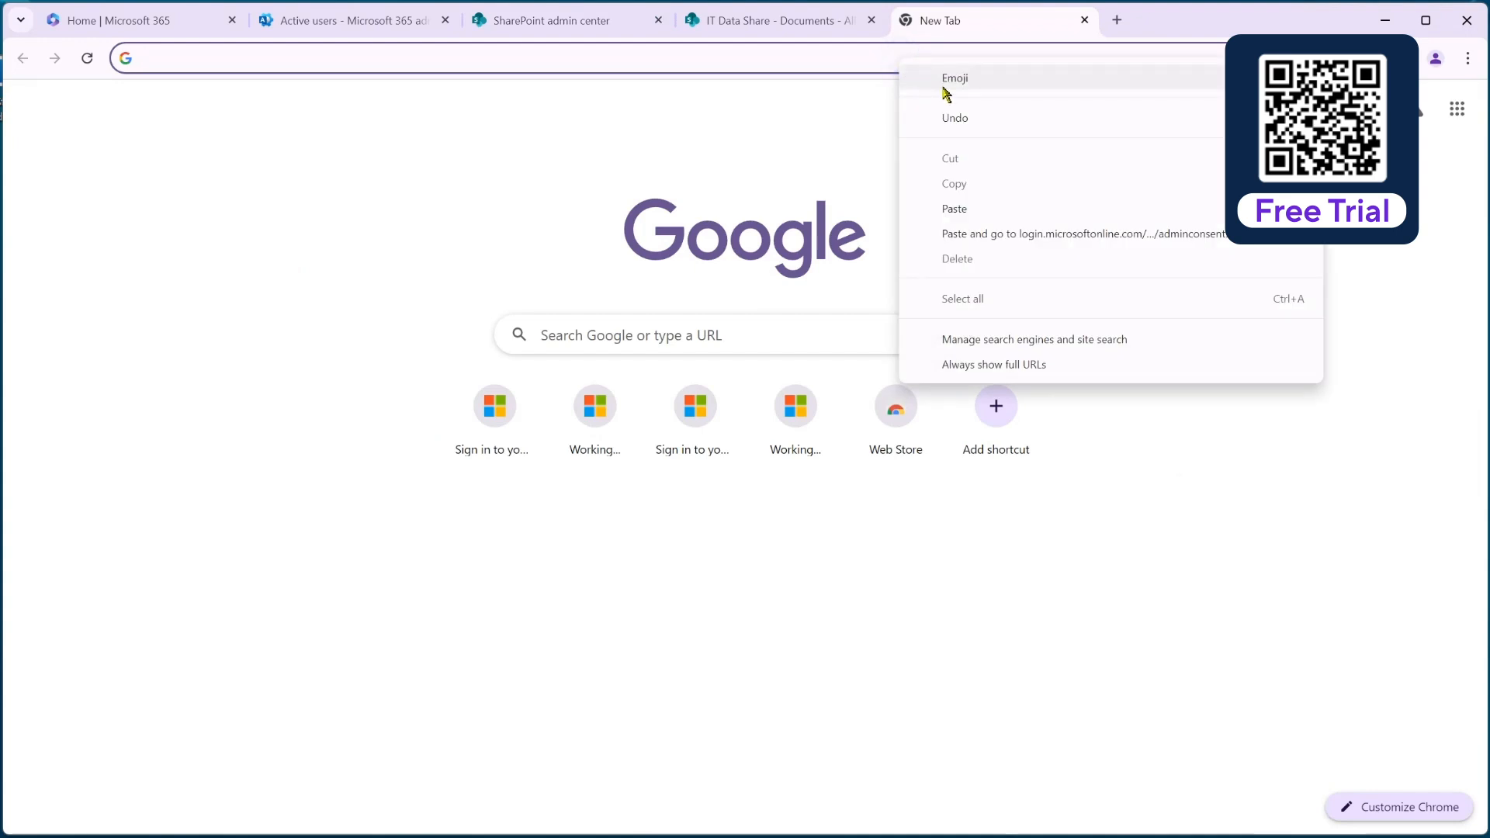
pyautogui.click(968, 233)
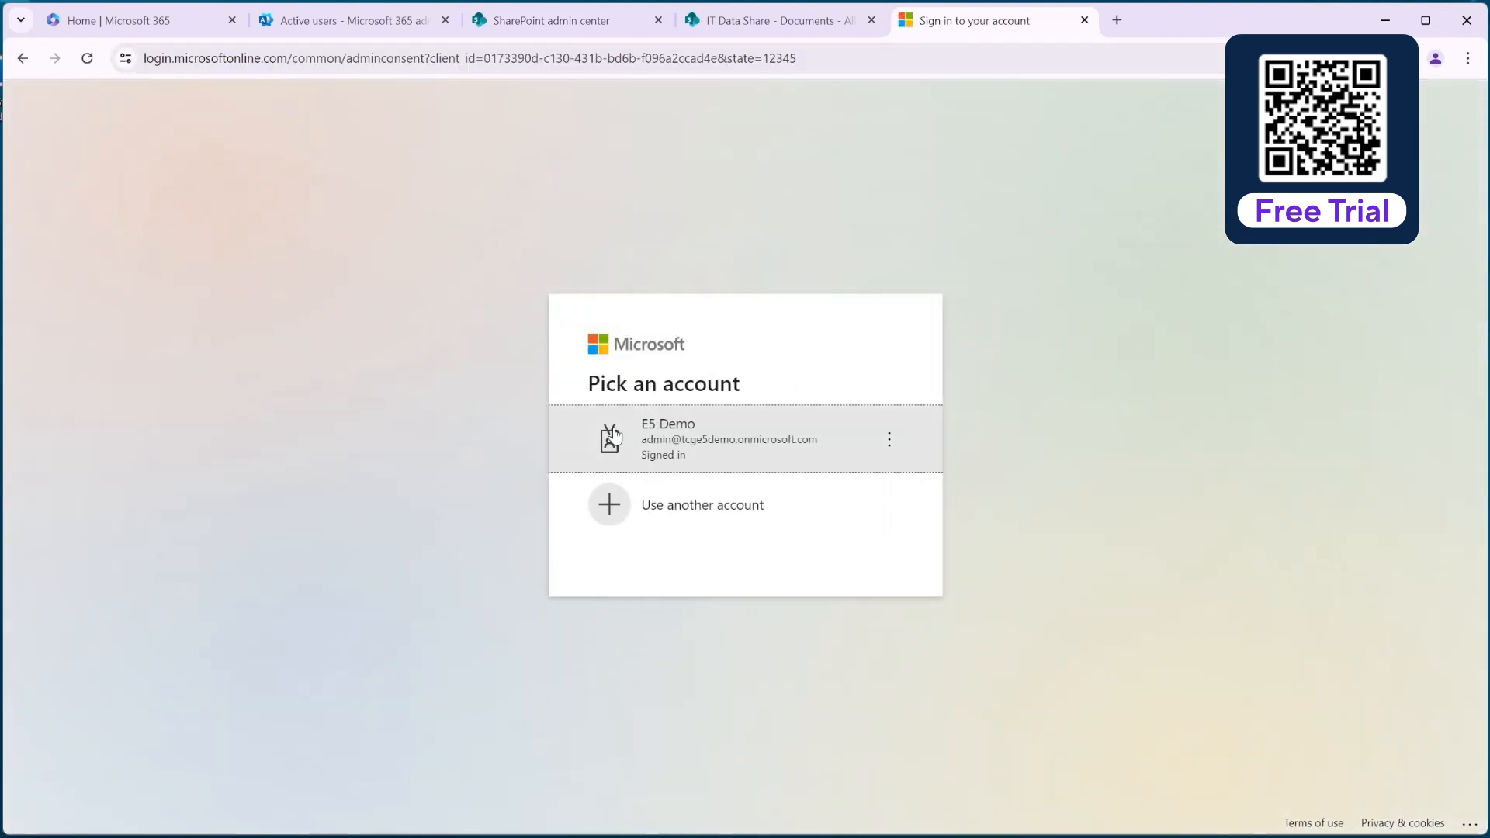
pyautogui.click(706, 437)
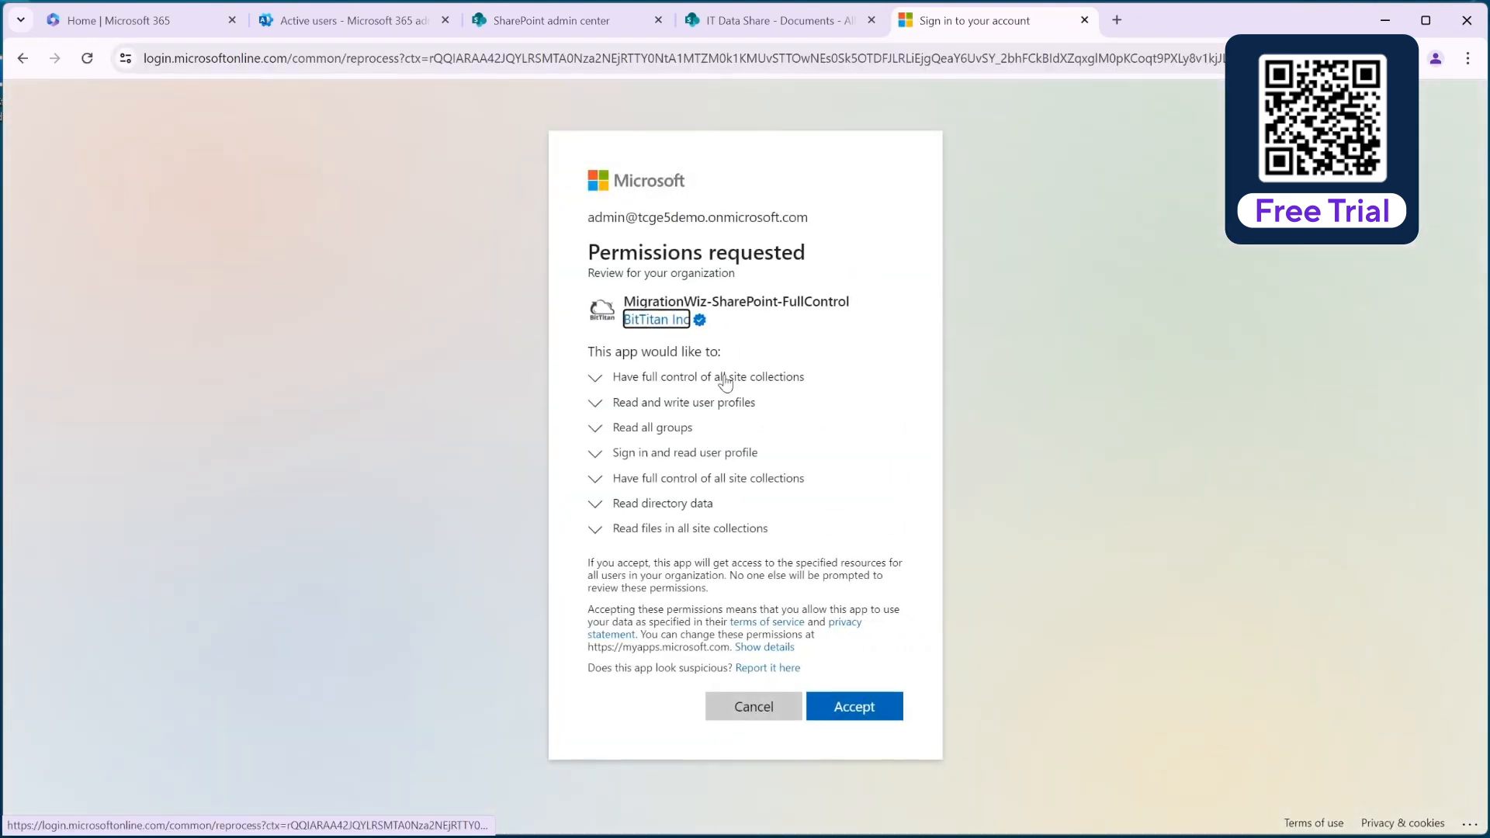
pyautogui.click(875, 708)
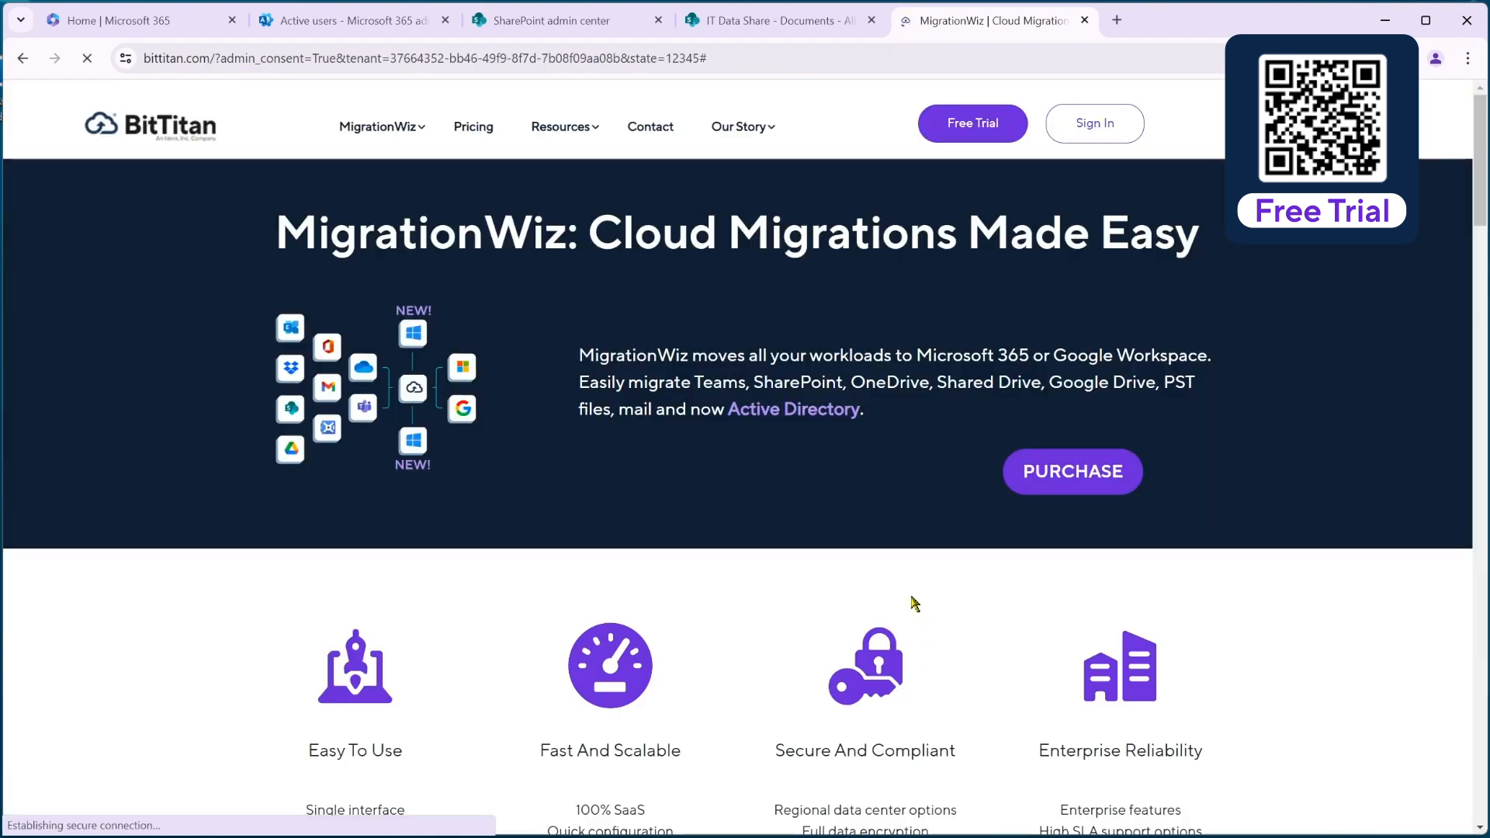
pyautogui.click(1084, 20)
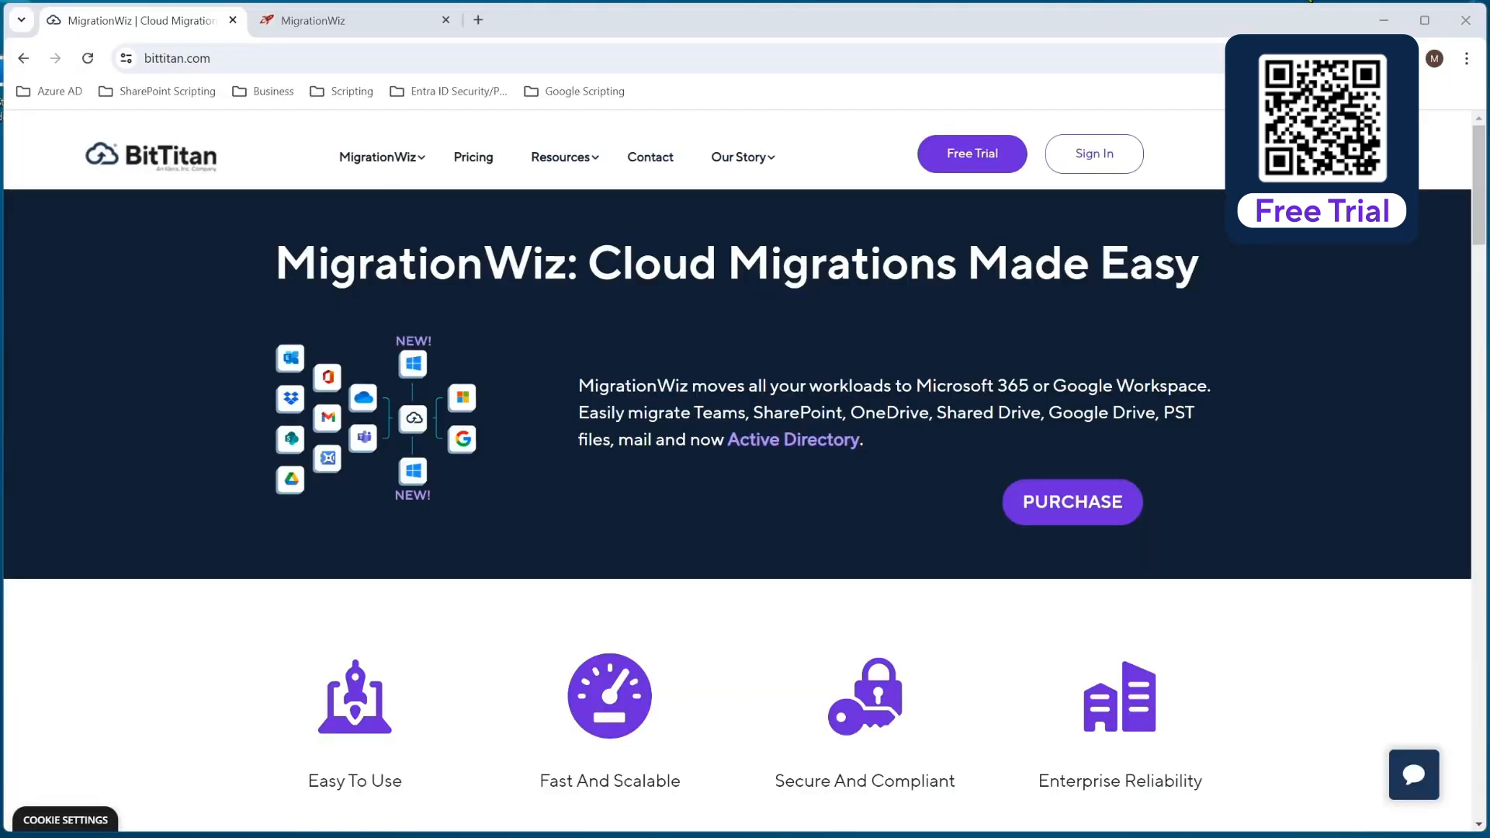
# In MigrationWiz, create a Document Project named Demo SPO Migration for the customer CozyMouse.
pyautogui.click(392, 20)
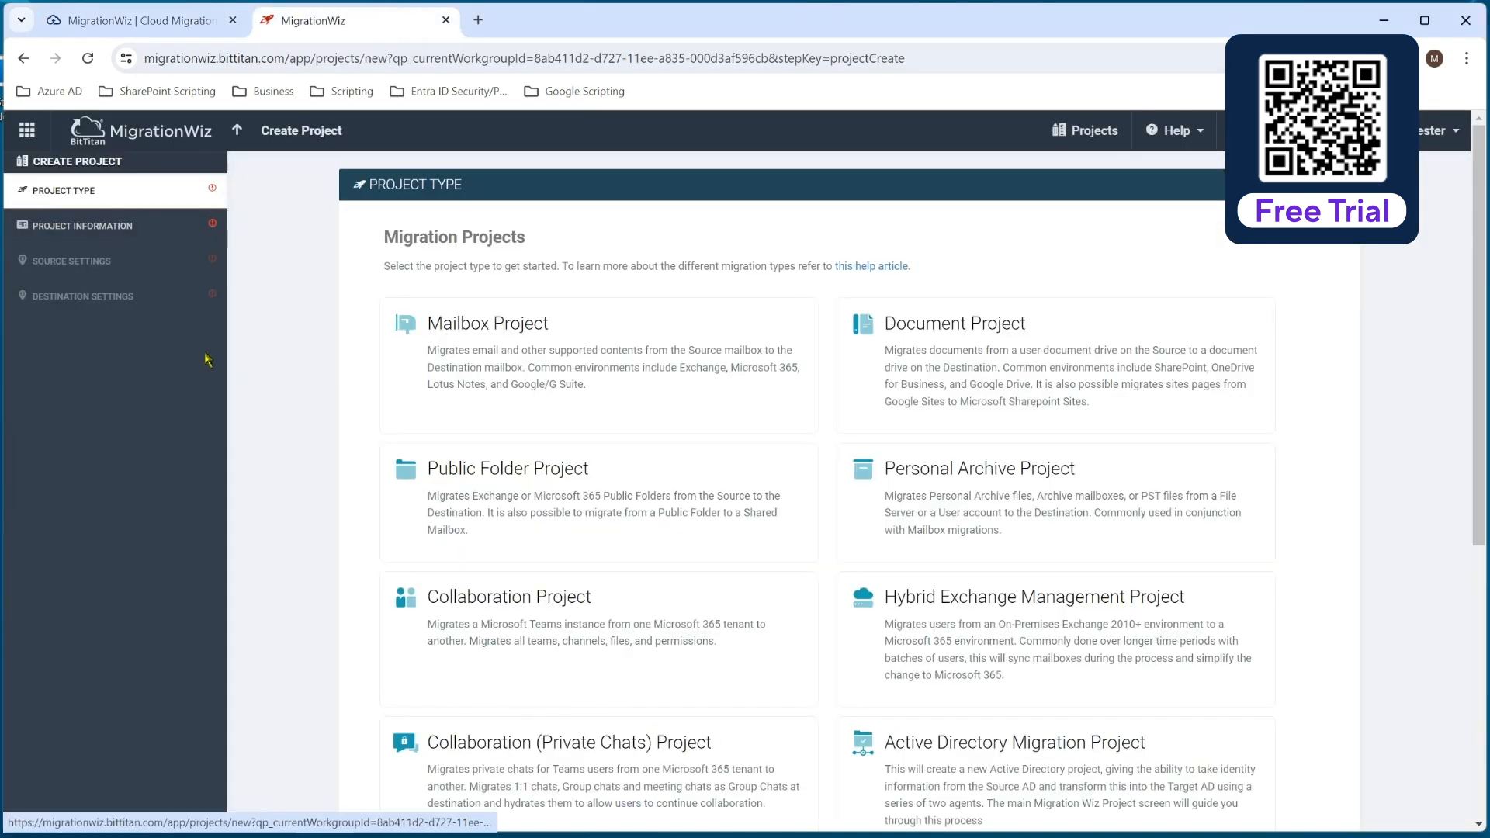
pyautogui.click(991, 360)
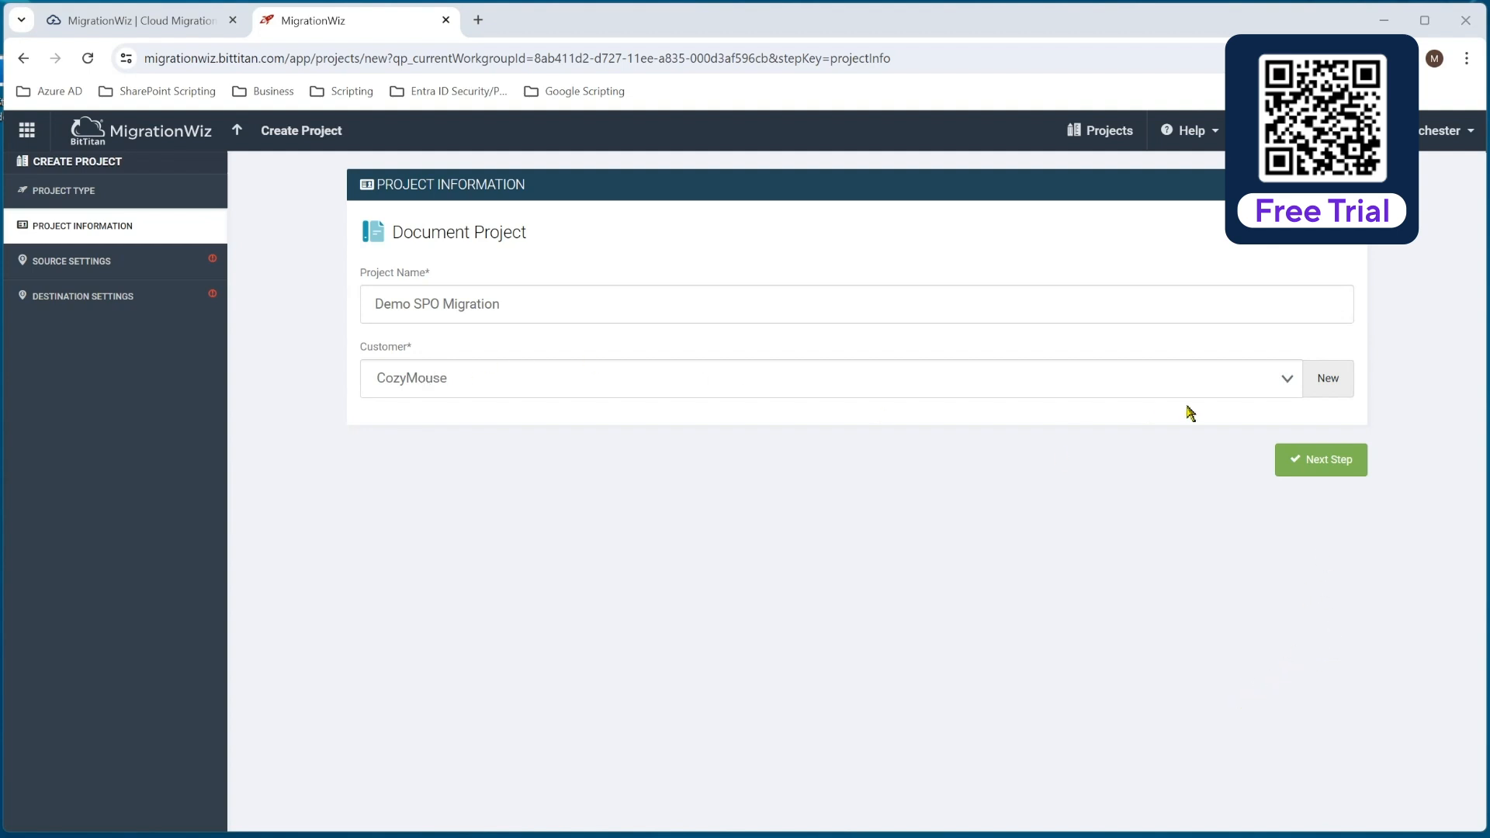
pyautogui.click(1322, 462)
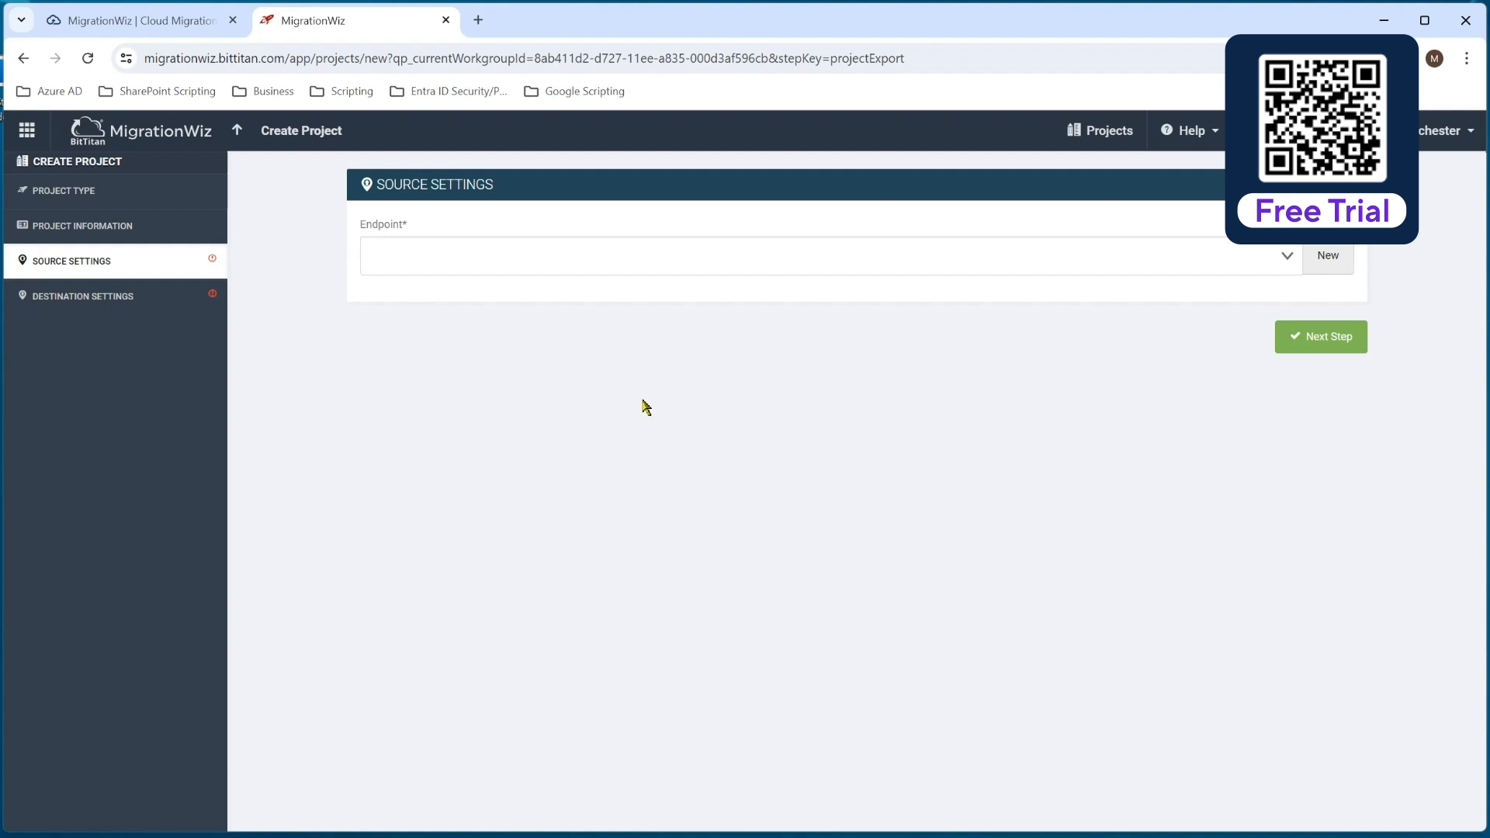
pyautogui.click(1327, 262)
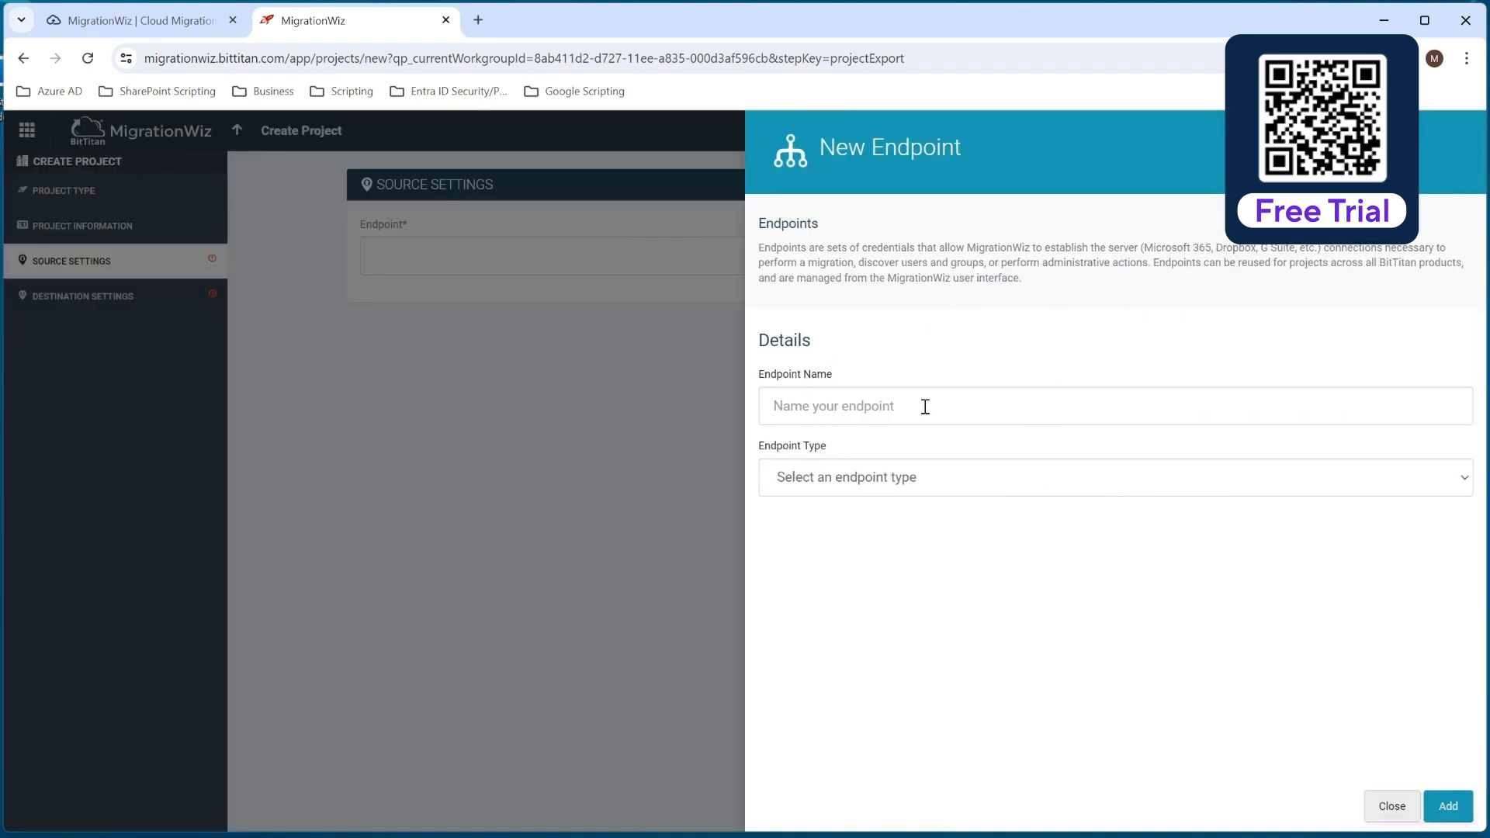
pyautogui.click(924, 407)
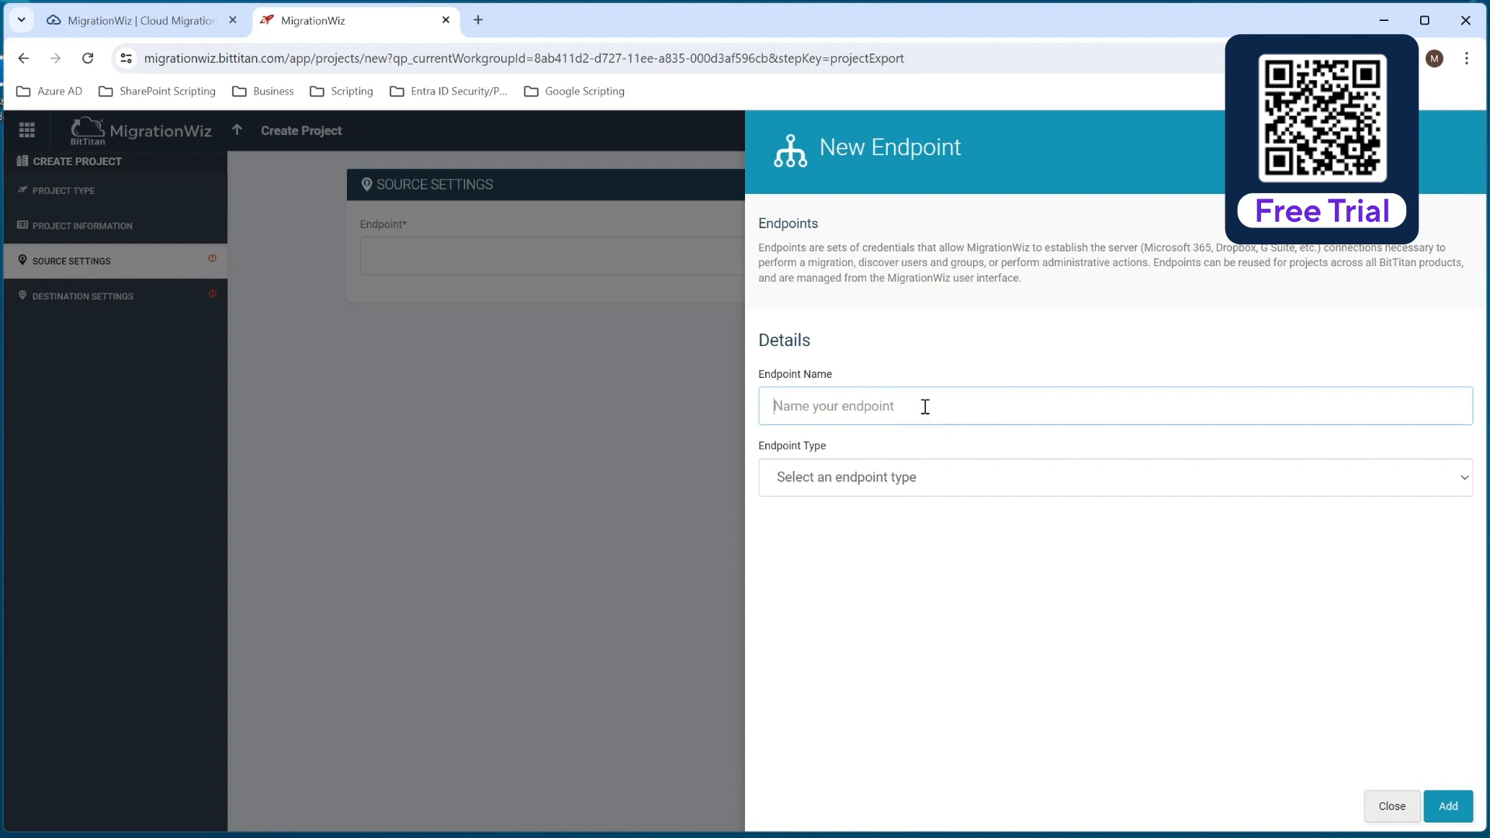
pyautogui.write('Cozymouse SPO')
pyautogui.click(927, 475)
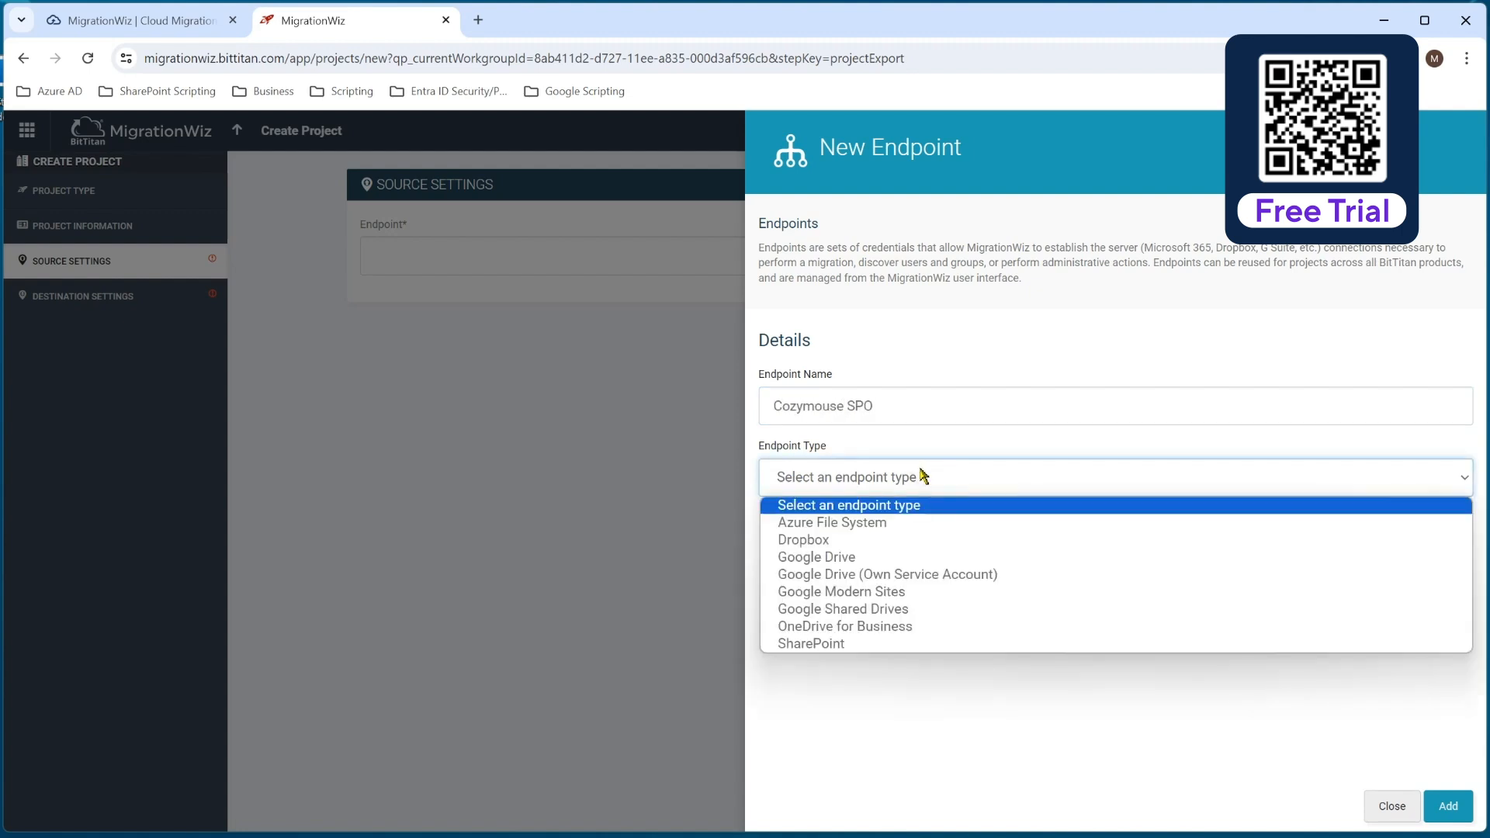
pyautogui.click(812, 645)
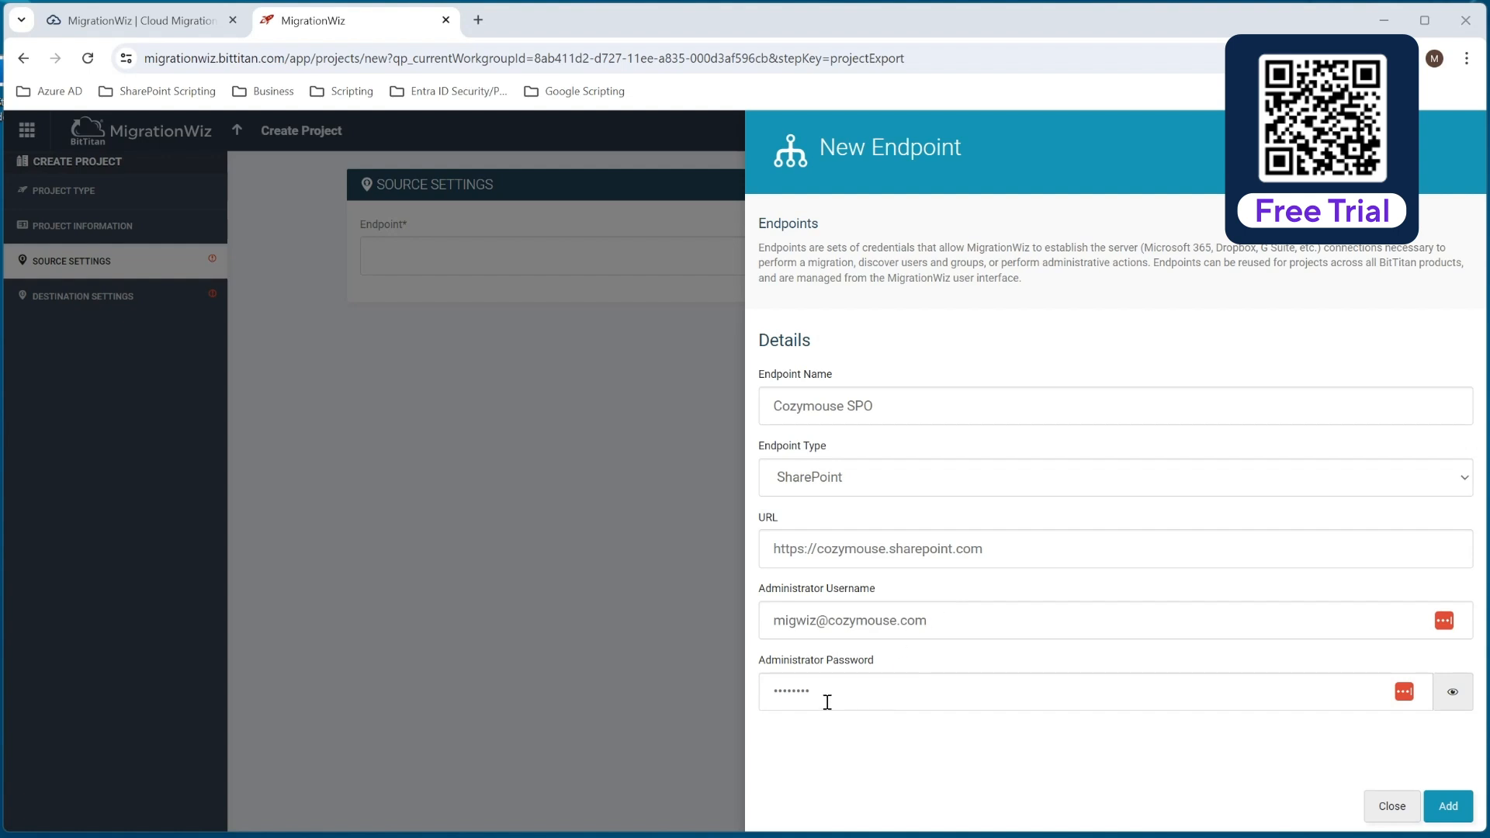
pyautogui.click(1452, 811)
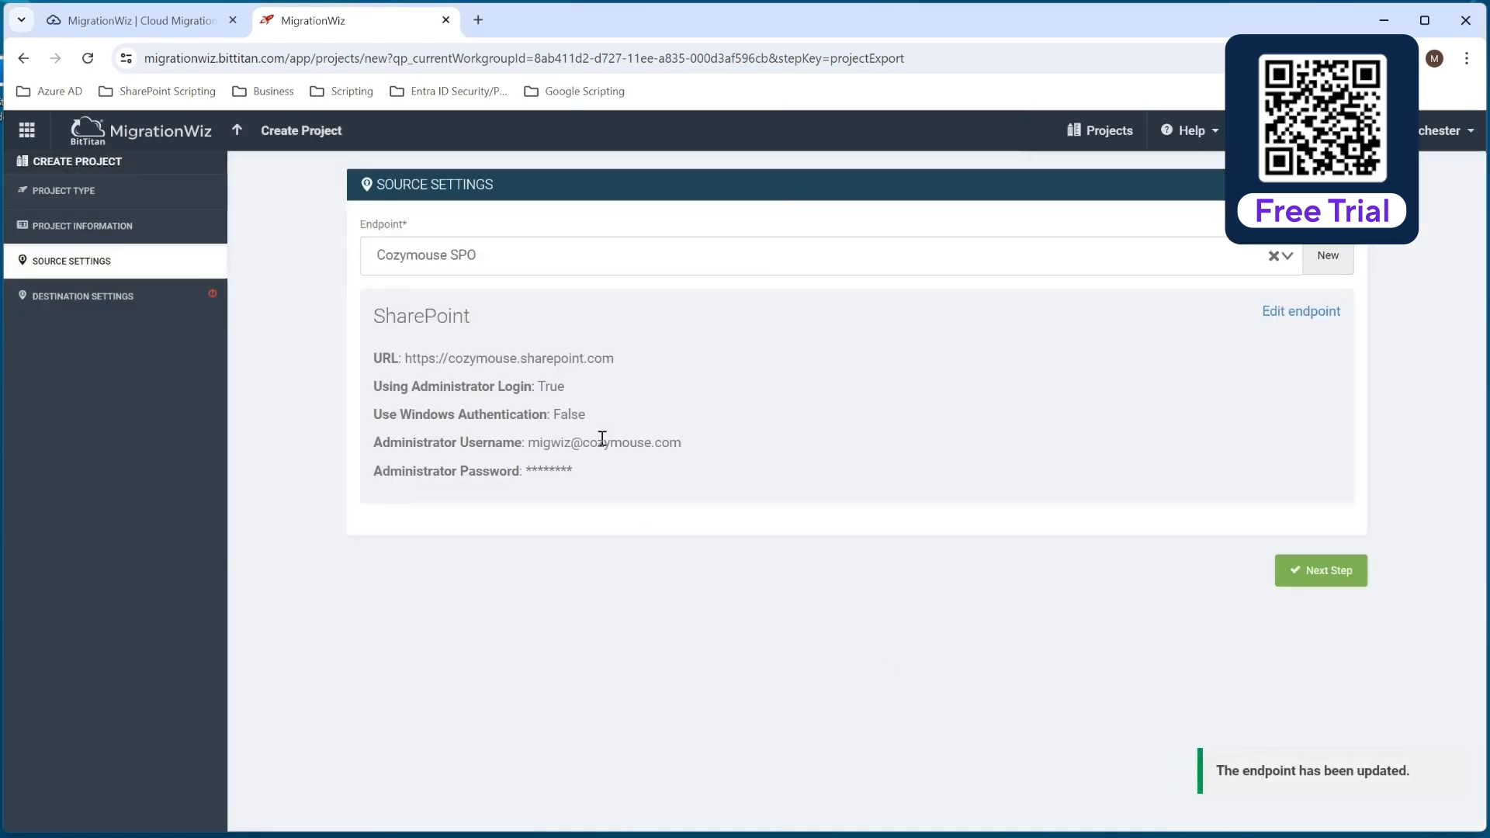
pyautogui.click(1343, 278)
pyautogui.click(1324, 575)
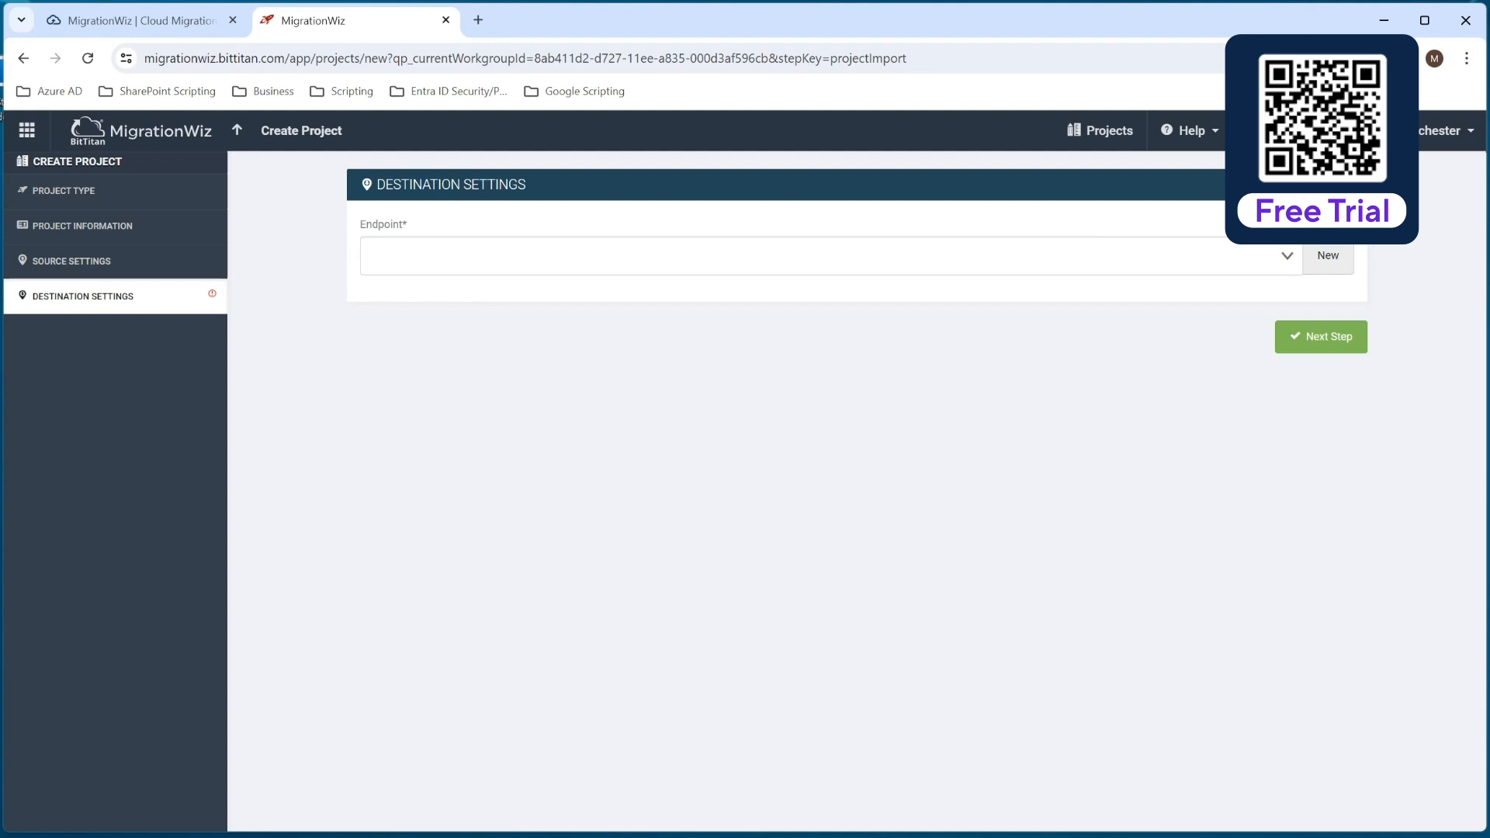
# Start a new destination endpoint named Planeium SPO with the endpoint type SharePoint Online.
pyautogui.click(1316, 256)
pyautogui.click(862, 404)
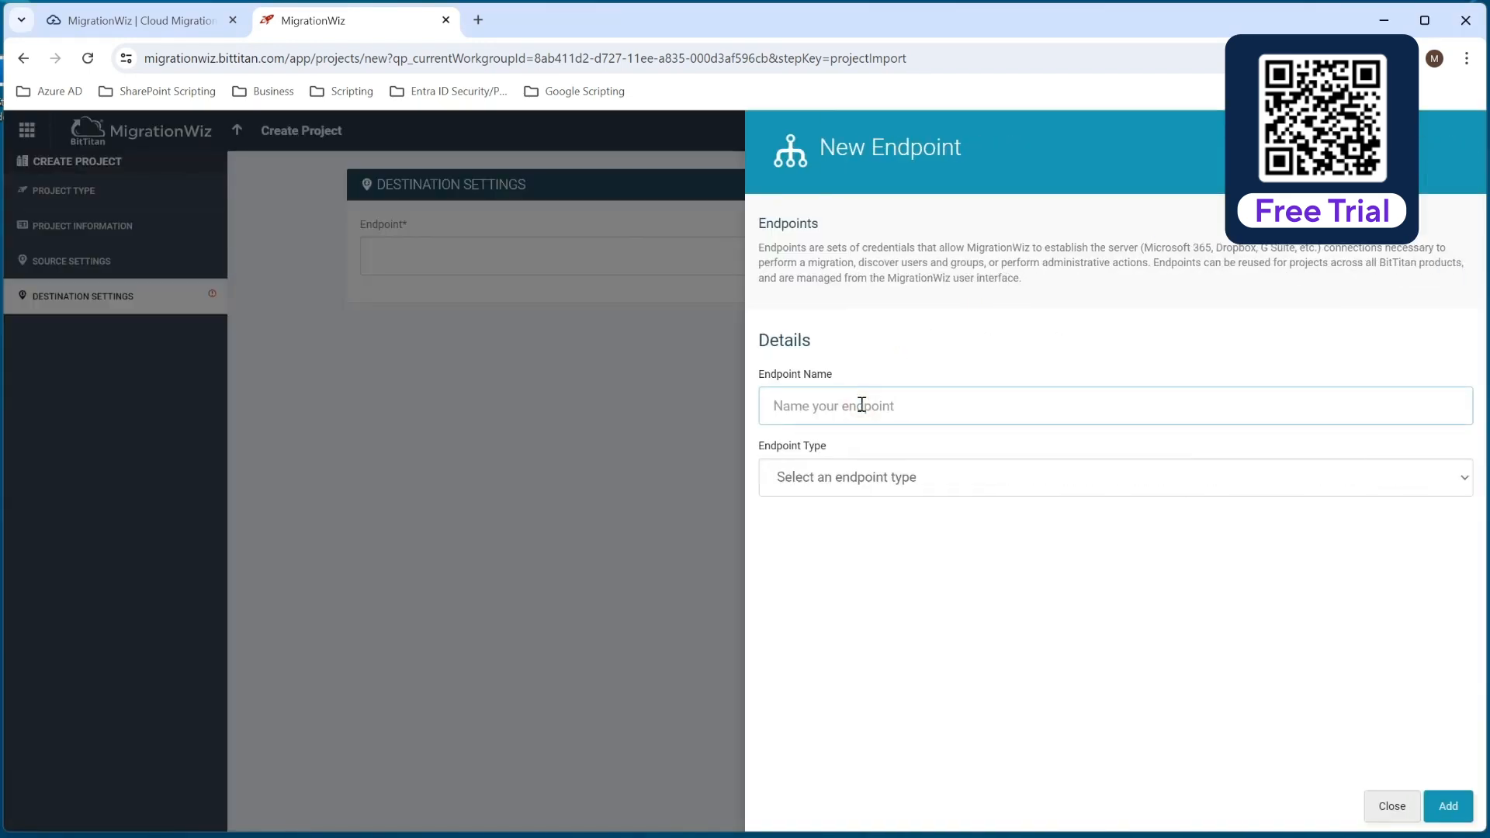
pyautogui.write('Planeium SPO')
pyautogui.click(850, 483)
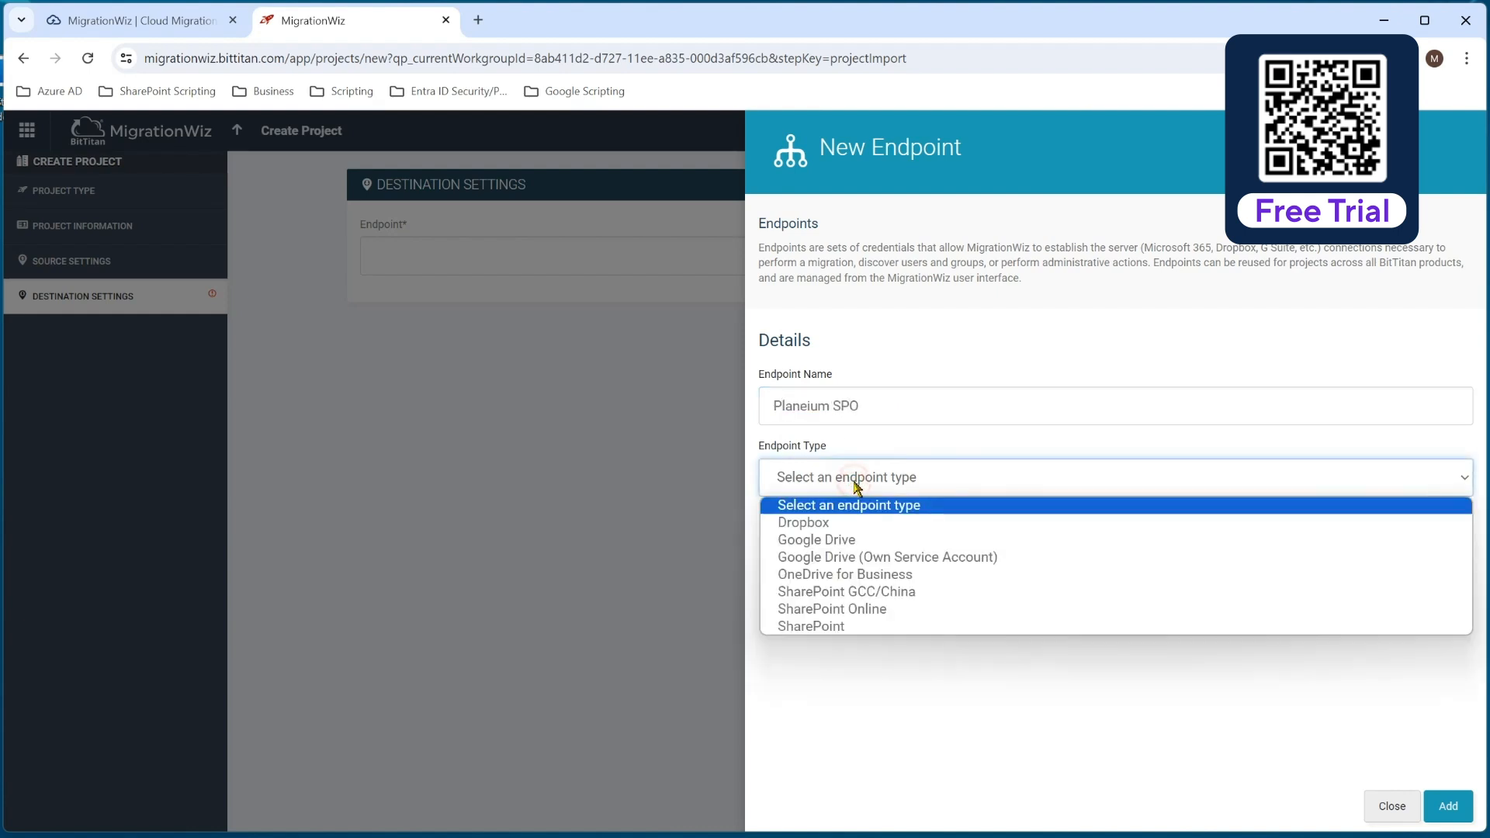
pyautogui.click(877, 615)
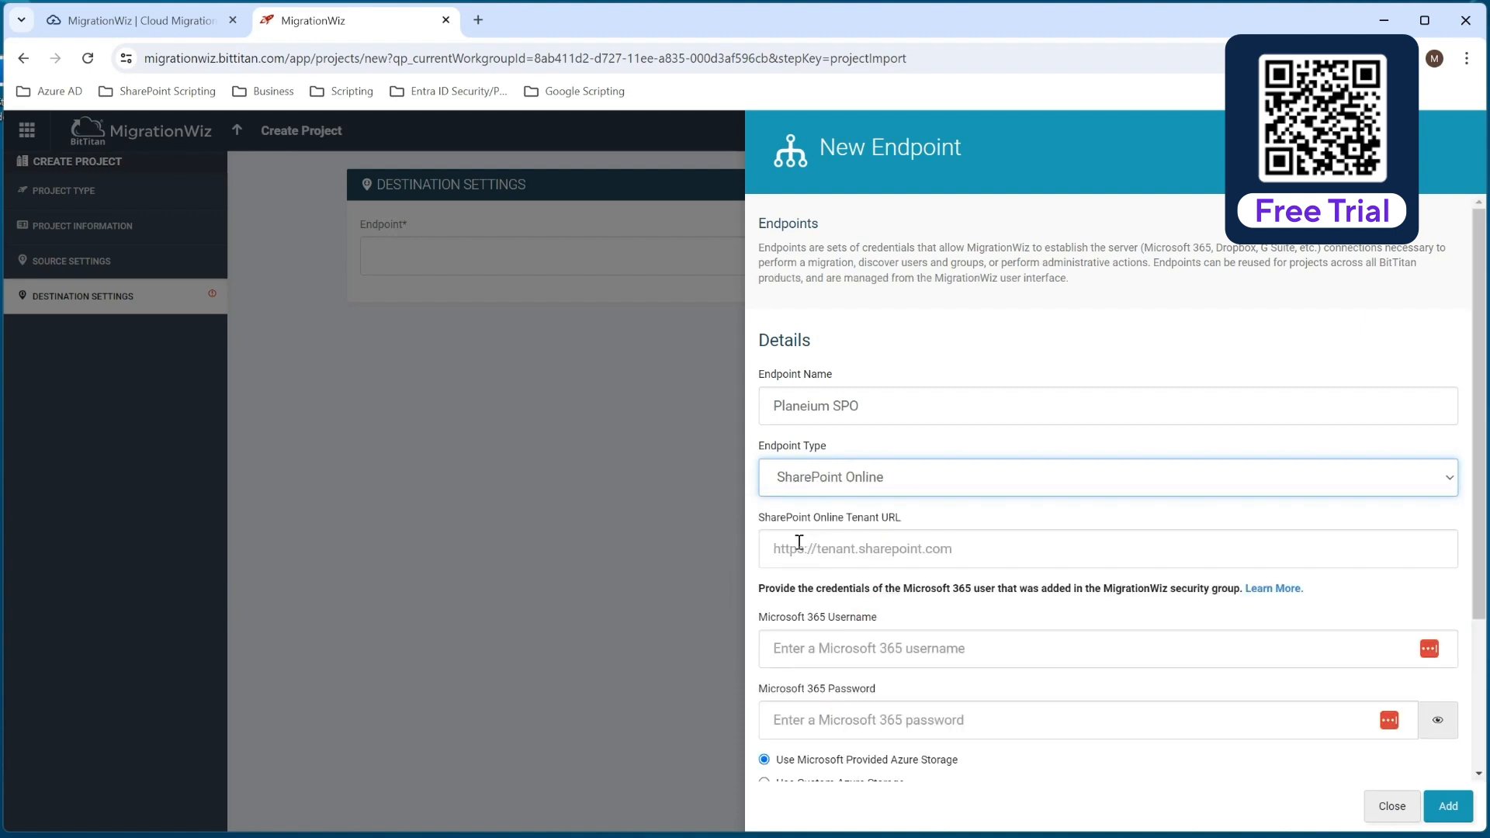
pyautogui.click(984, 550)
pyautogui.write('https://')
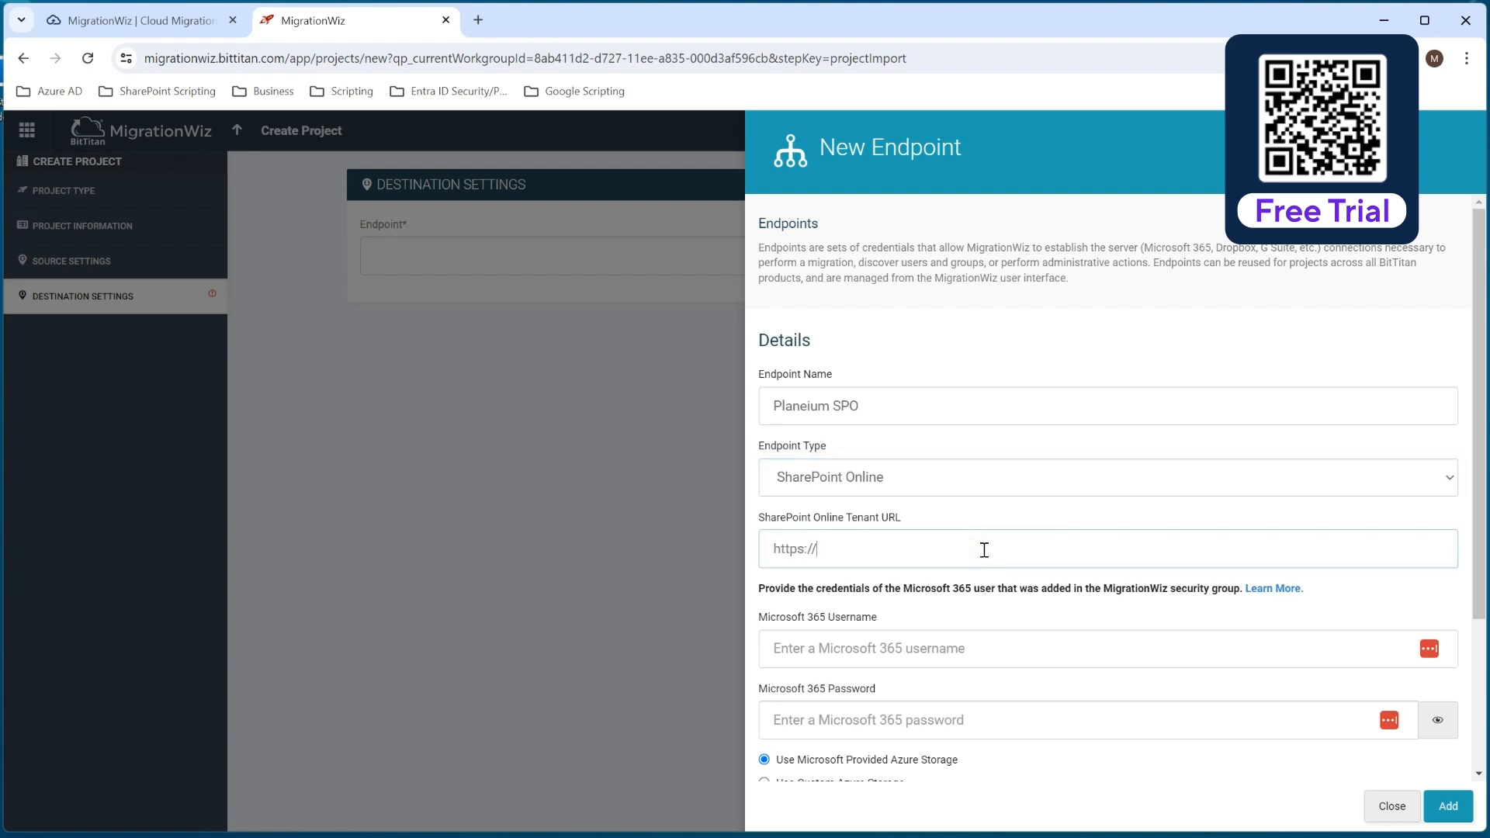
pyautogui.write('tcge5demo.sharepoint.com')
pyautogui.scroll(-3, 985, 549)
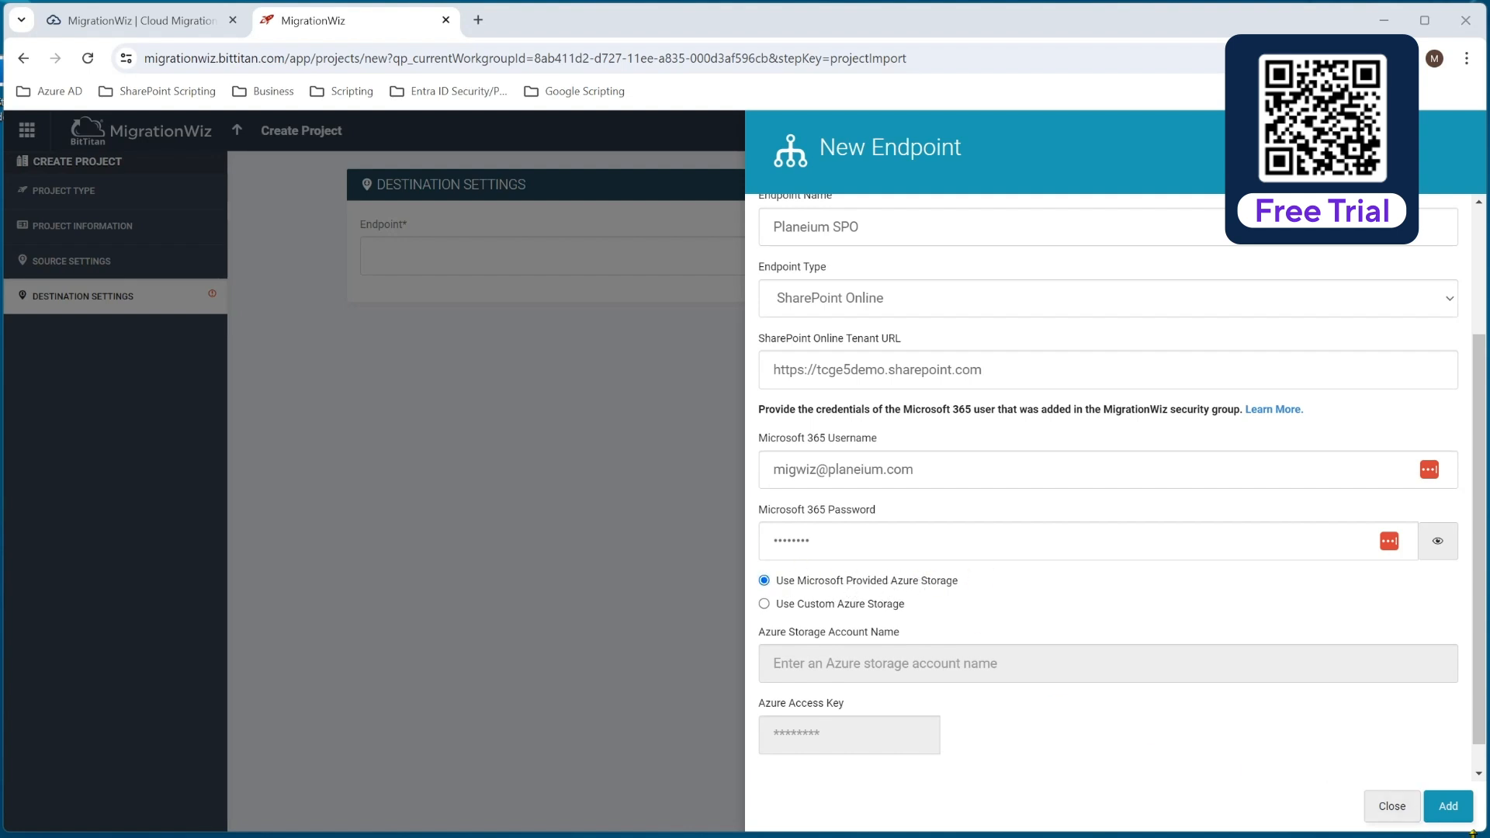
pyautogui.click(1445, 807)
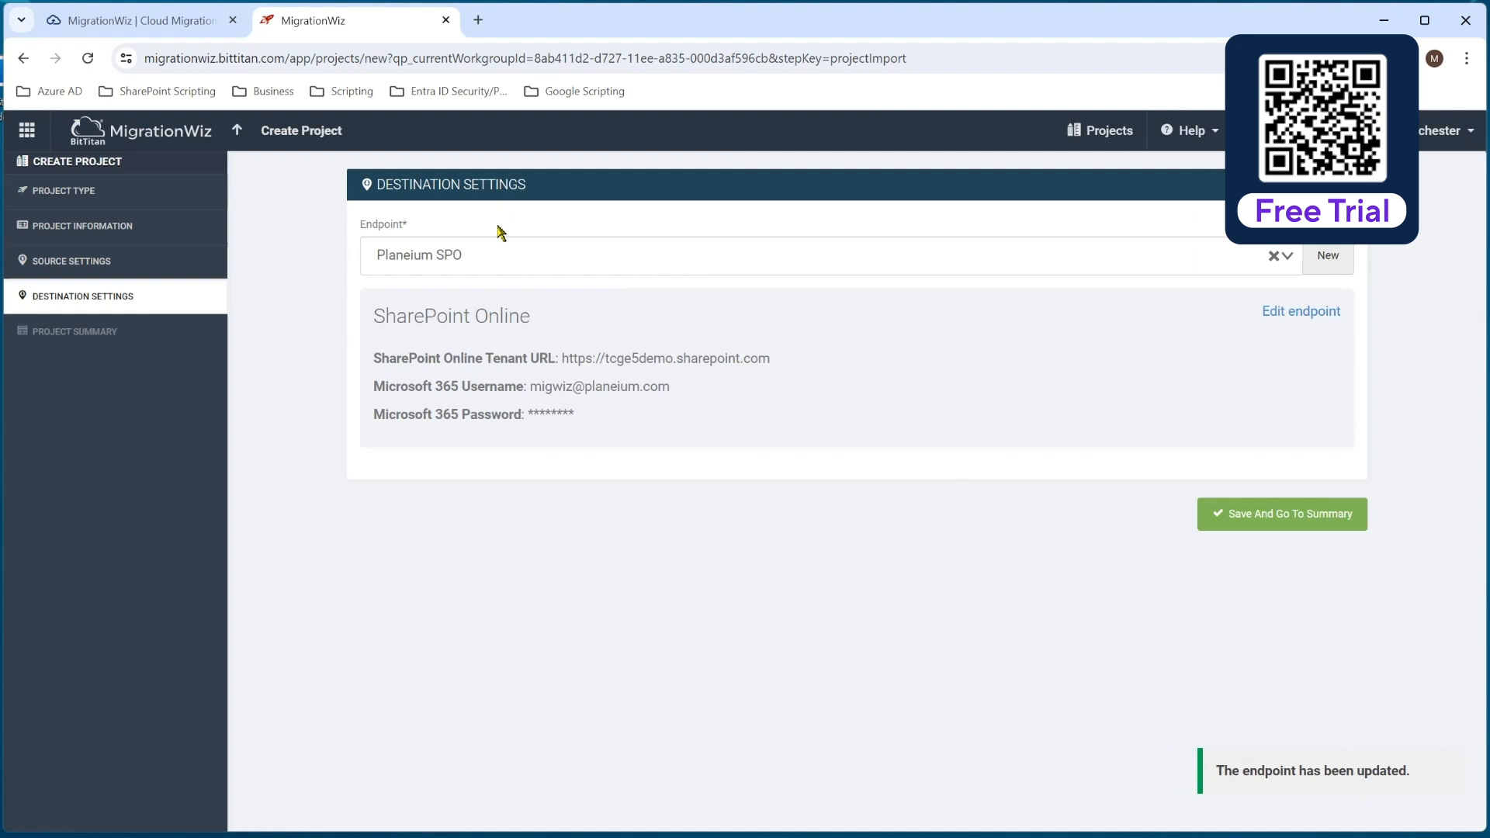
pyautogui.click(1336, 268)
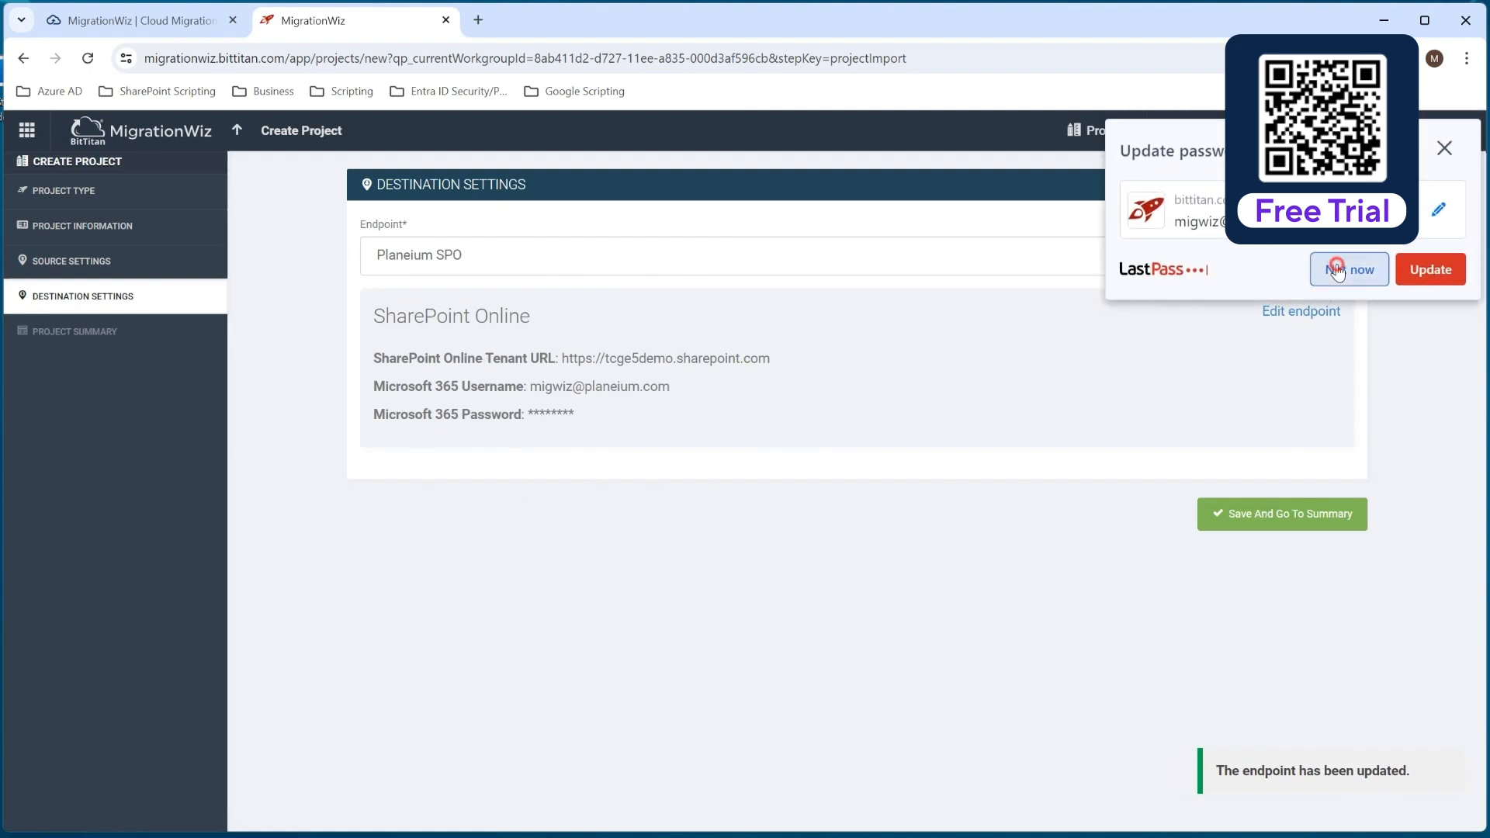
# Save the project's destination settings and open the project's advanced options at the support options.
pyautogui.click(1261, 522)
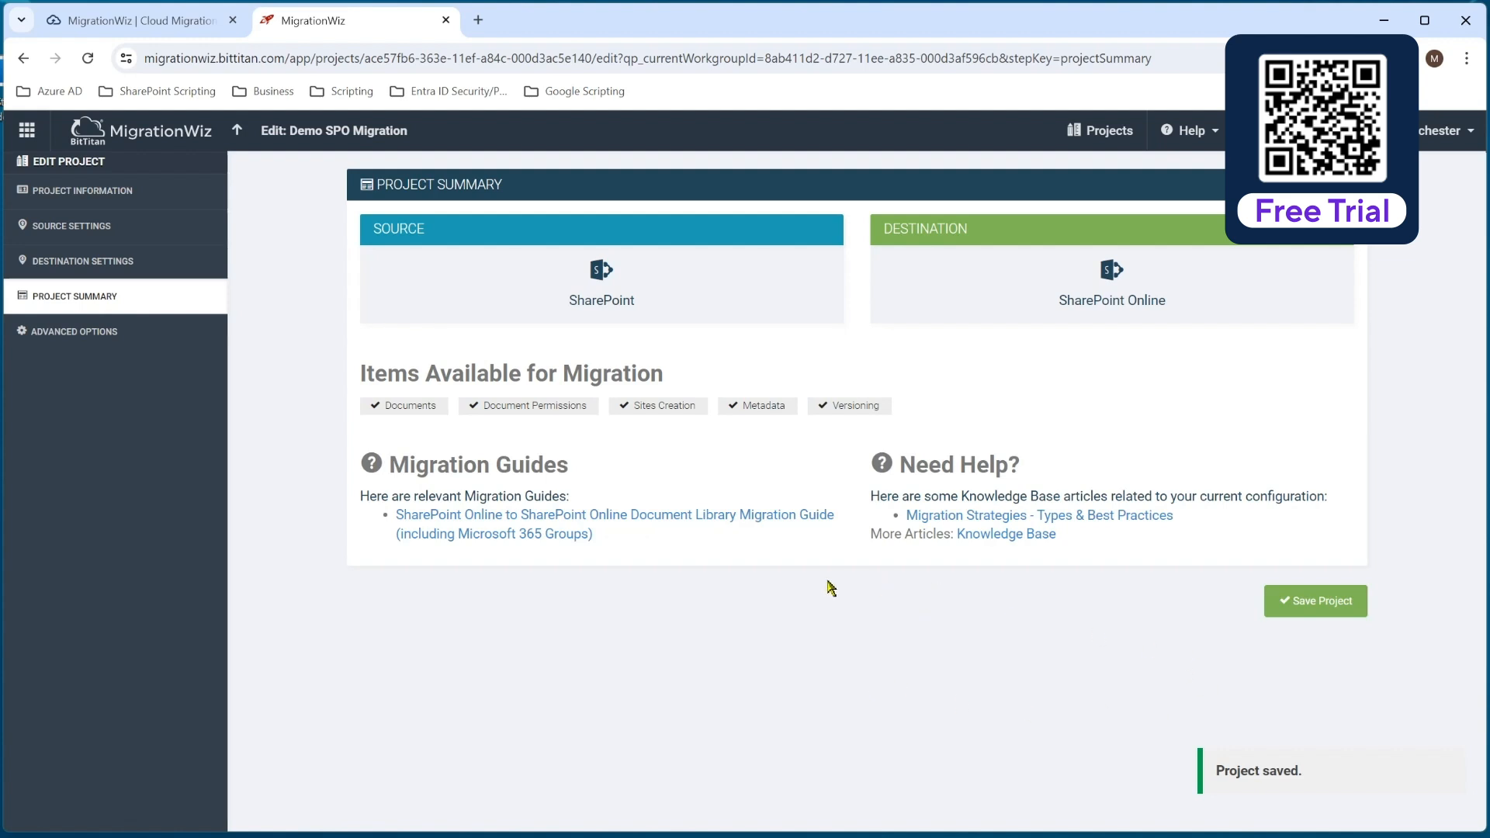
pyautogui.click(91, 337)
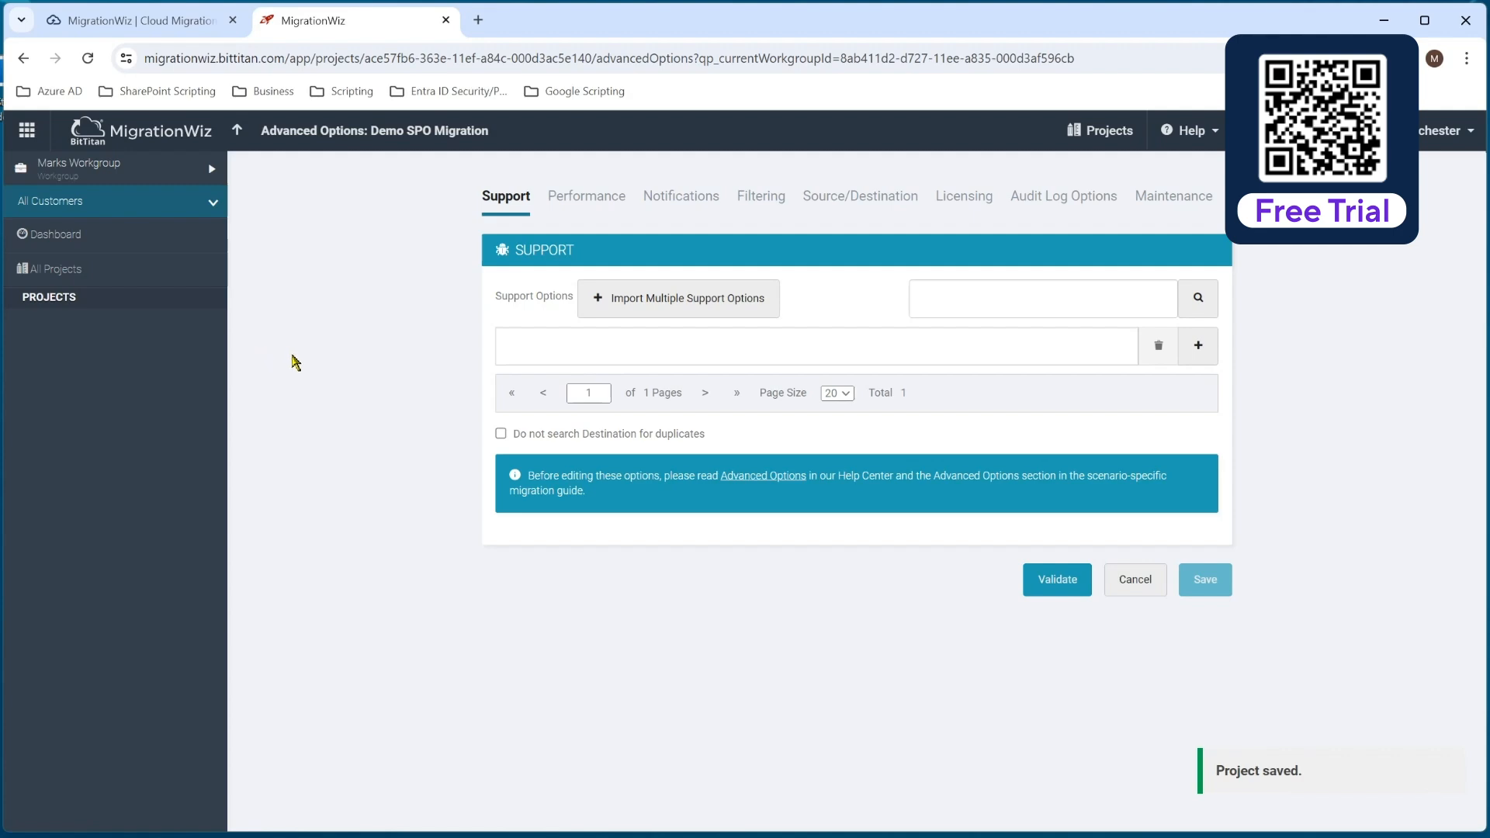
# Copy UseApplicationPermission=1 from the migration guide and enter it as a support option in the Demo SPO Migration project's advanced options.
pyautogui.hotkey('alt', 'Tab')
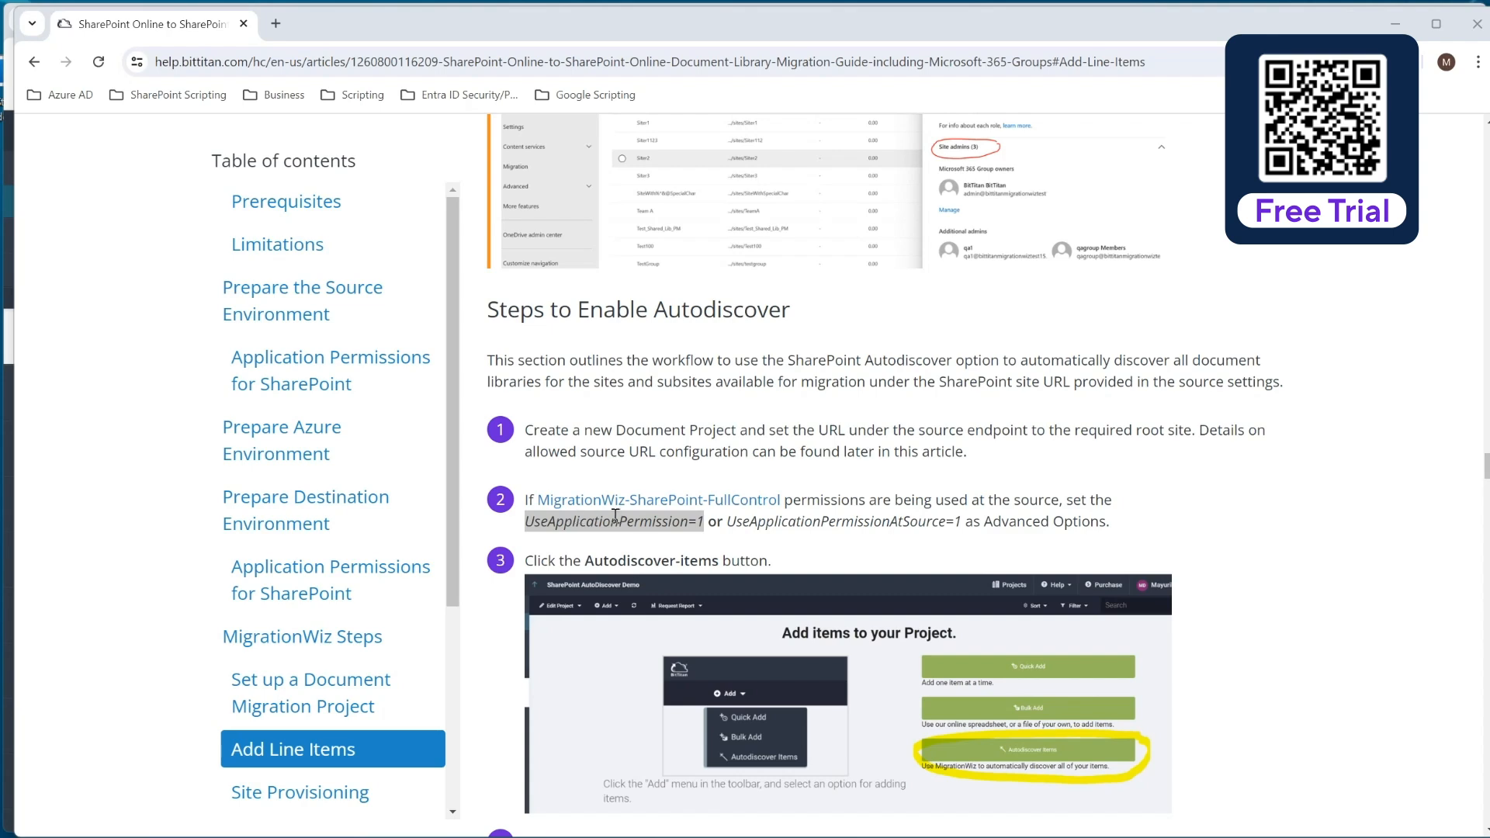
pyautogui.rightClick(674, 526)
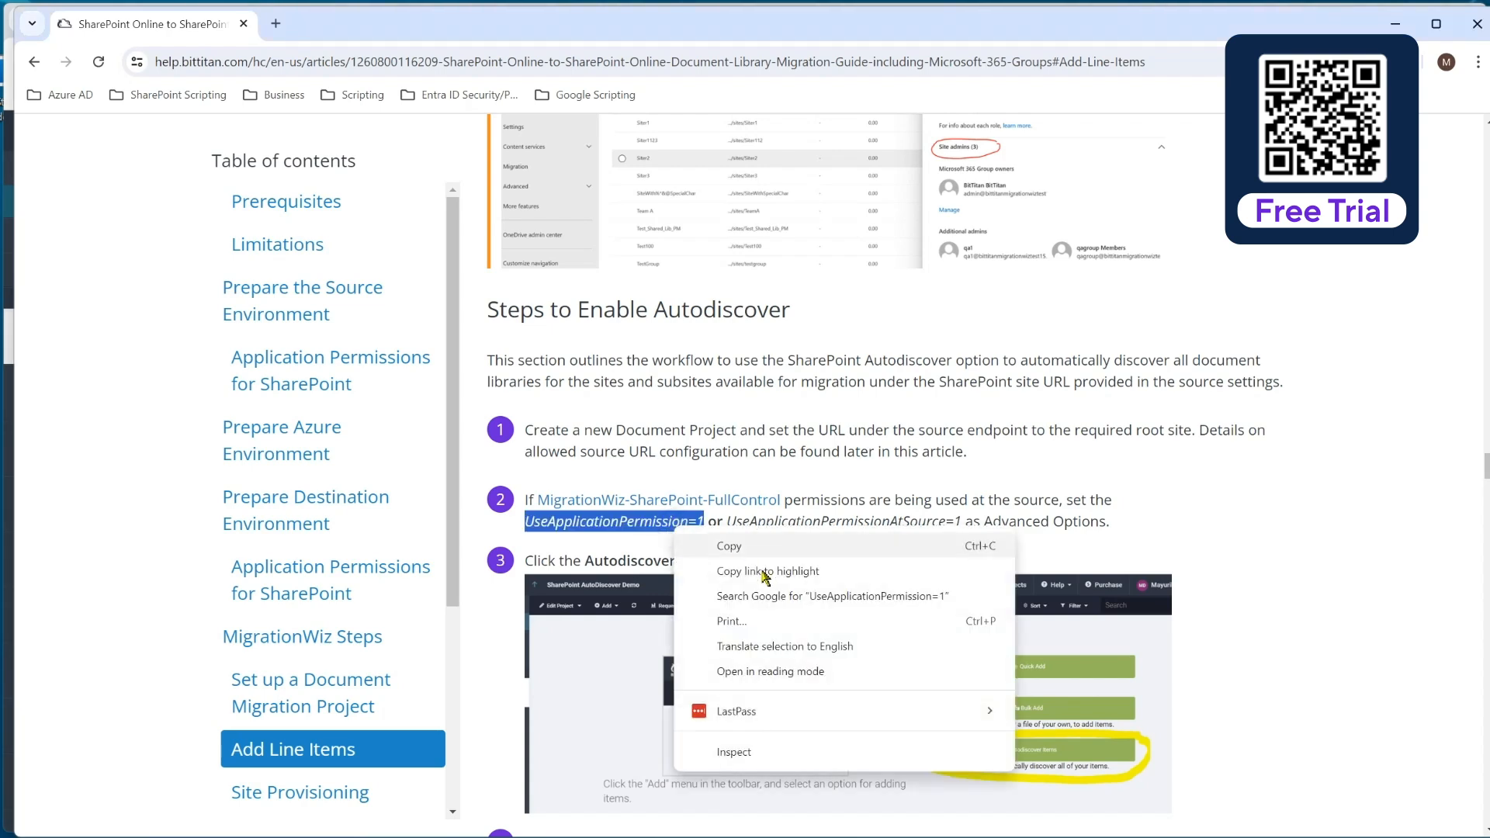
pyautogui.click(770, 545)
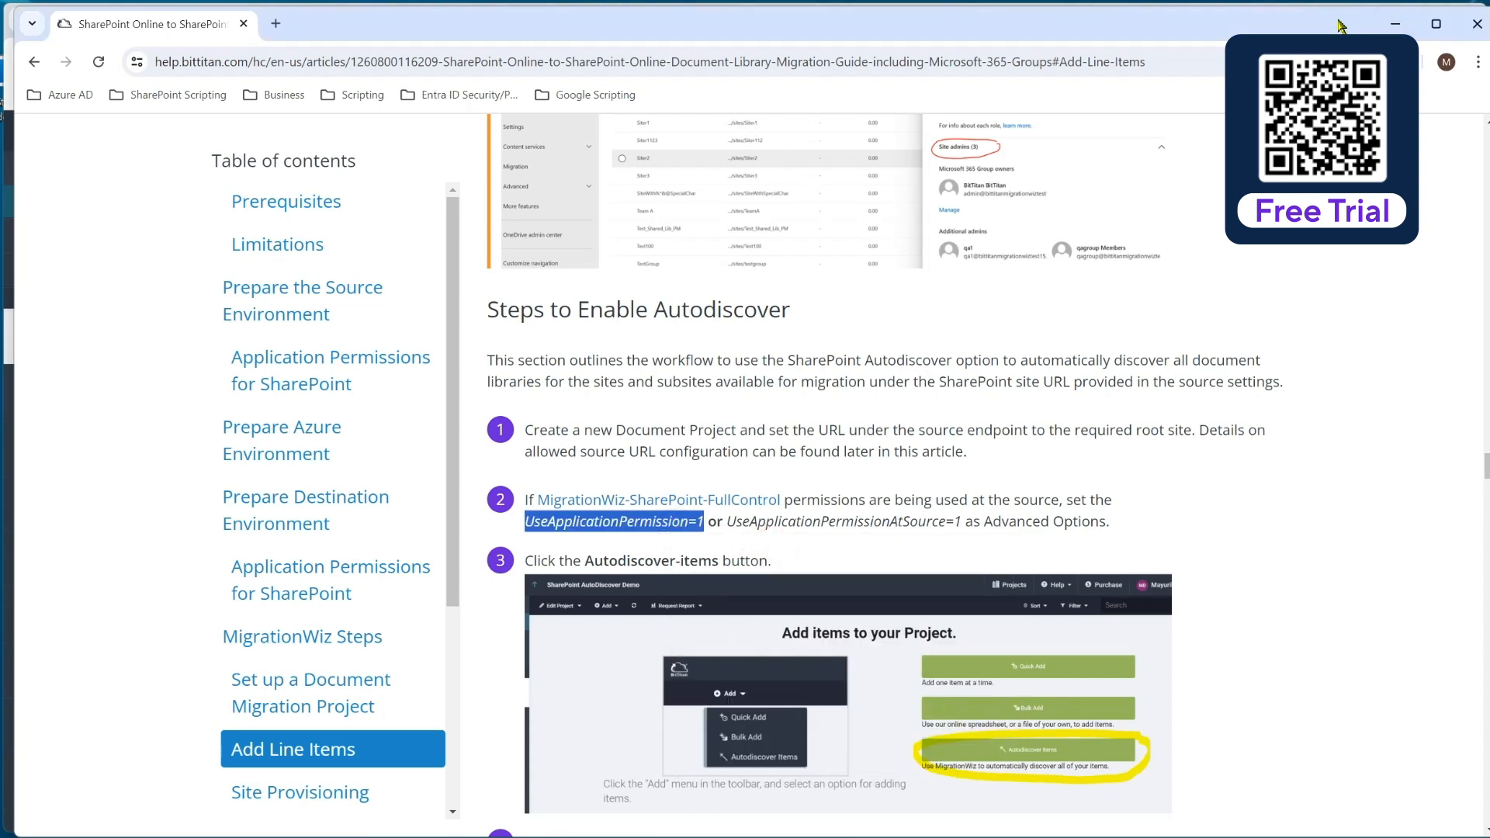
pyautogui.click(1395, 24)
pyautogui.click(778, 344)
pyautogui.hotkey('ctrl', 'v')
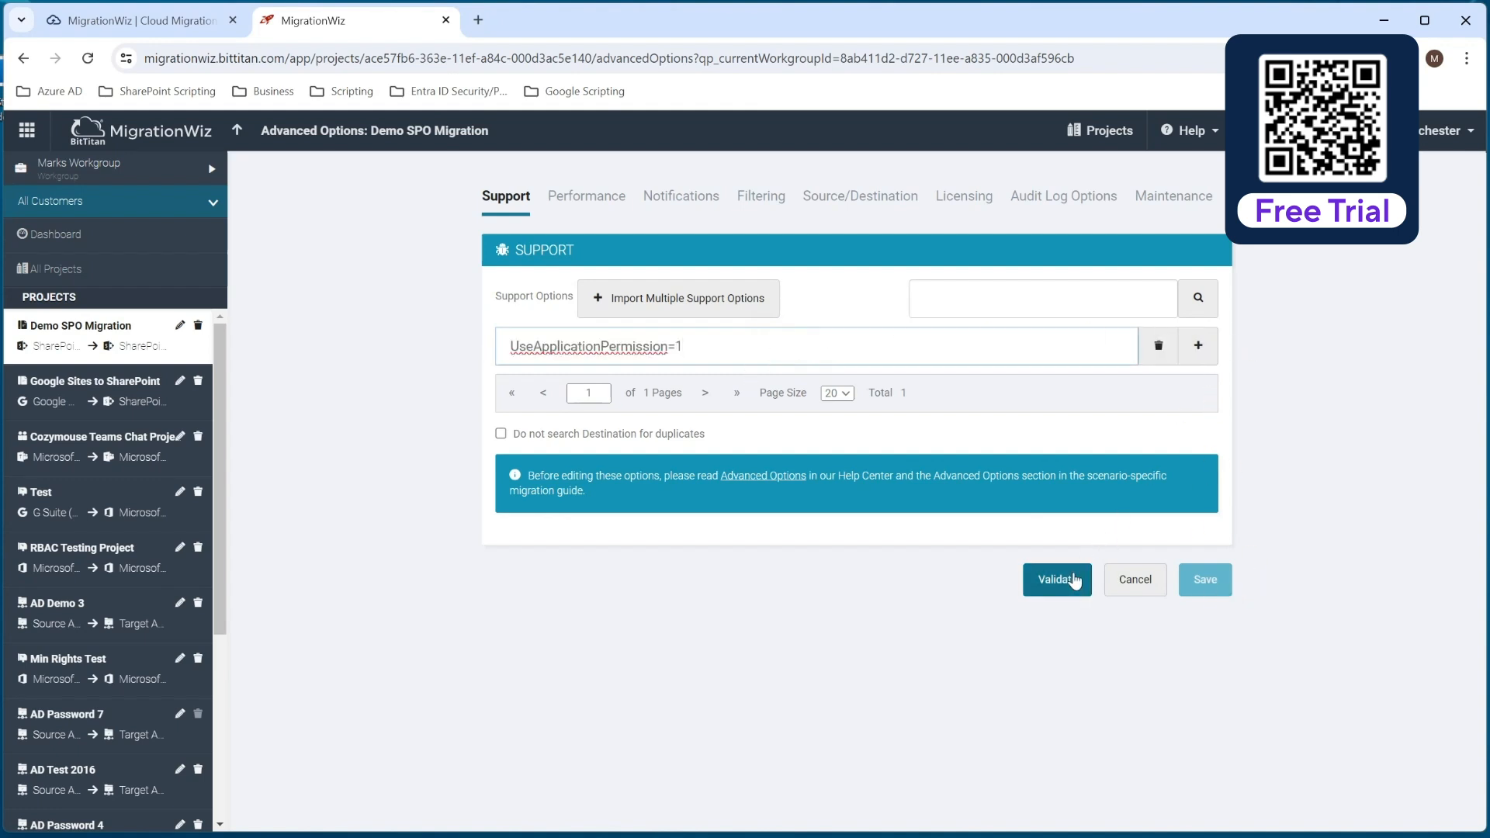
# Validate and save the advanced options, and save the project from its summary.
pyautogui.click(1073, 581)
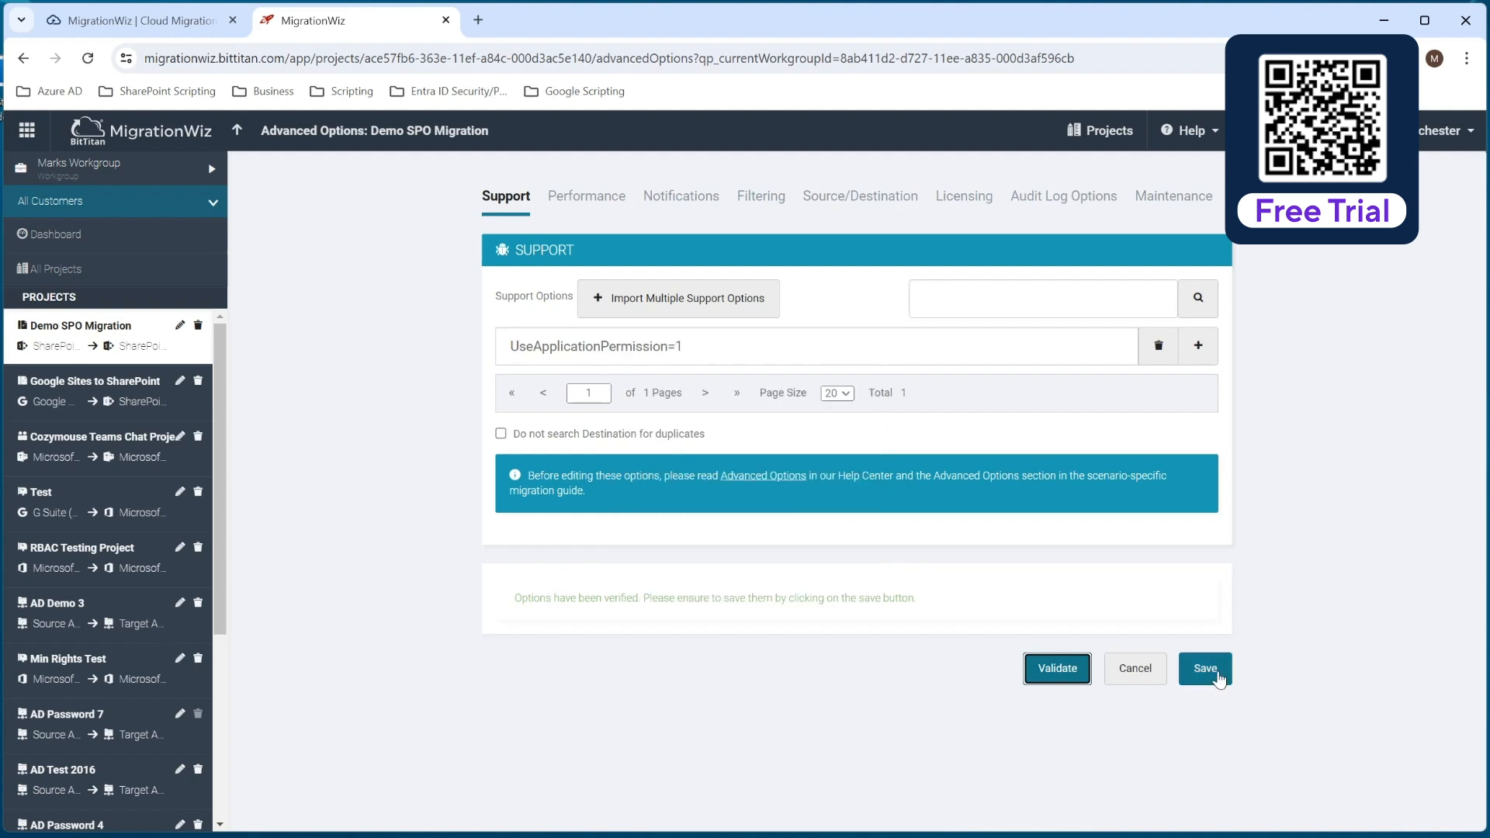
pyautogui.click(1214, 674)
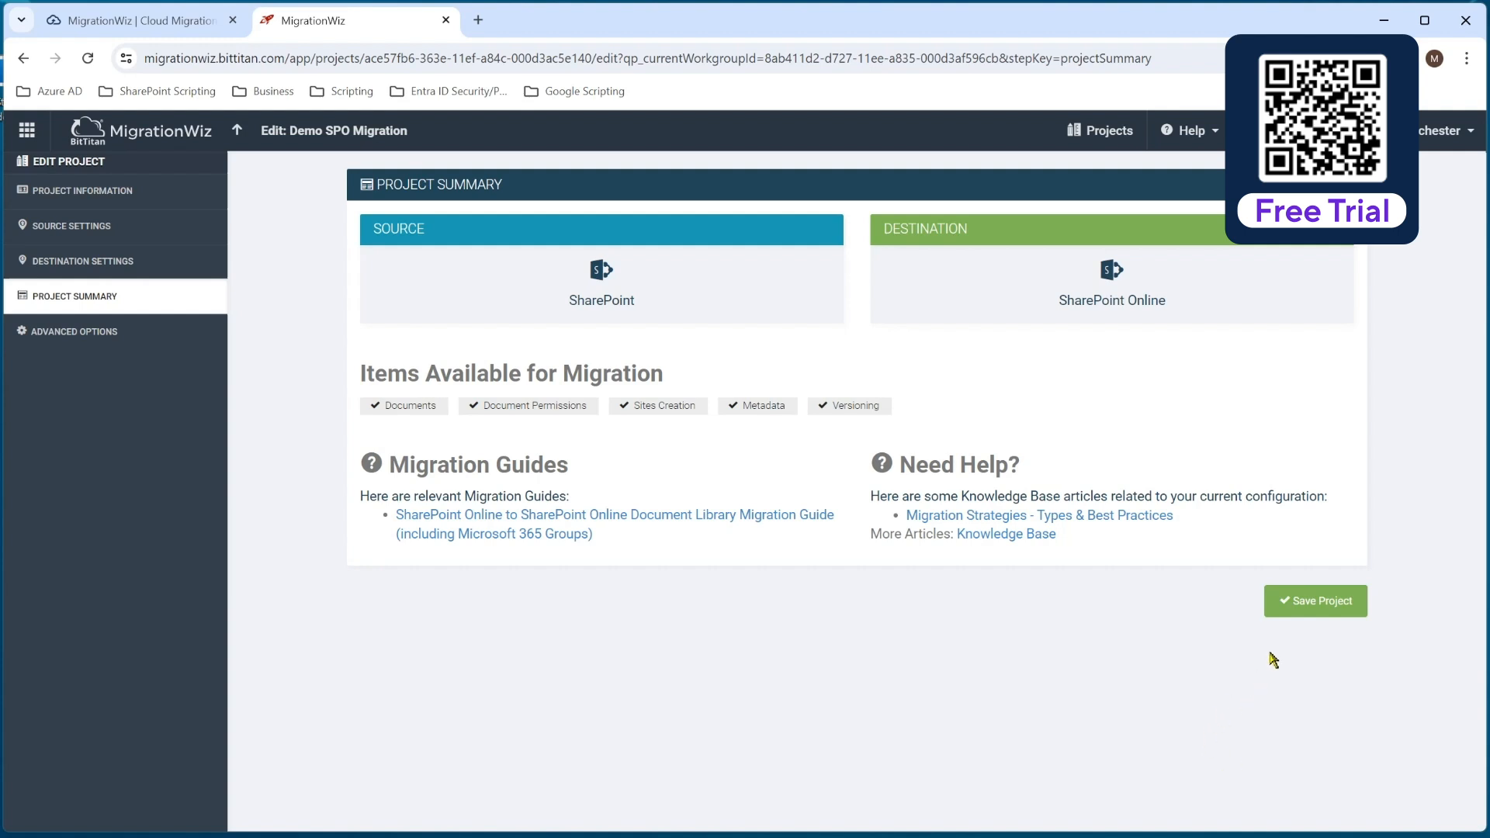
pyautogui.click(1301, 606)
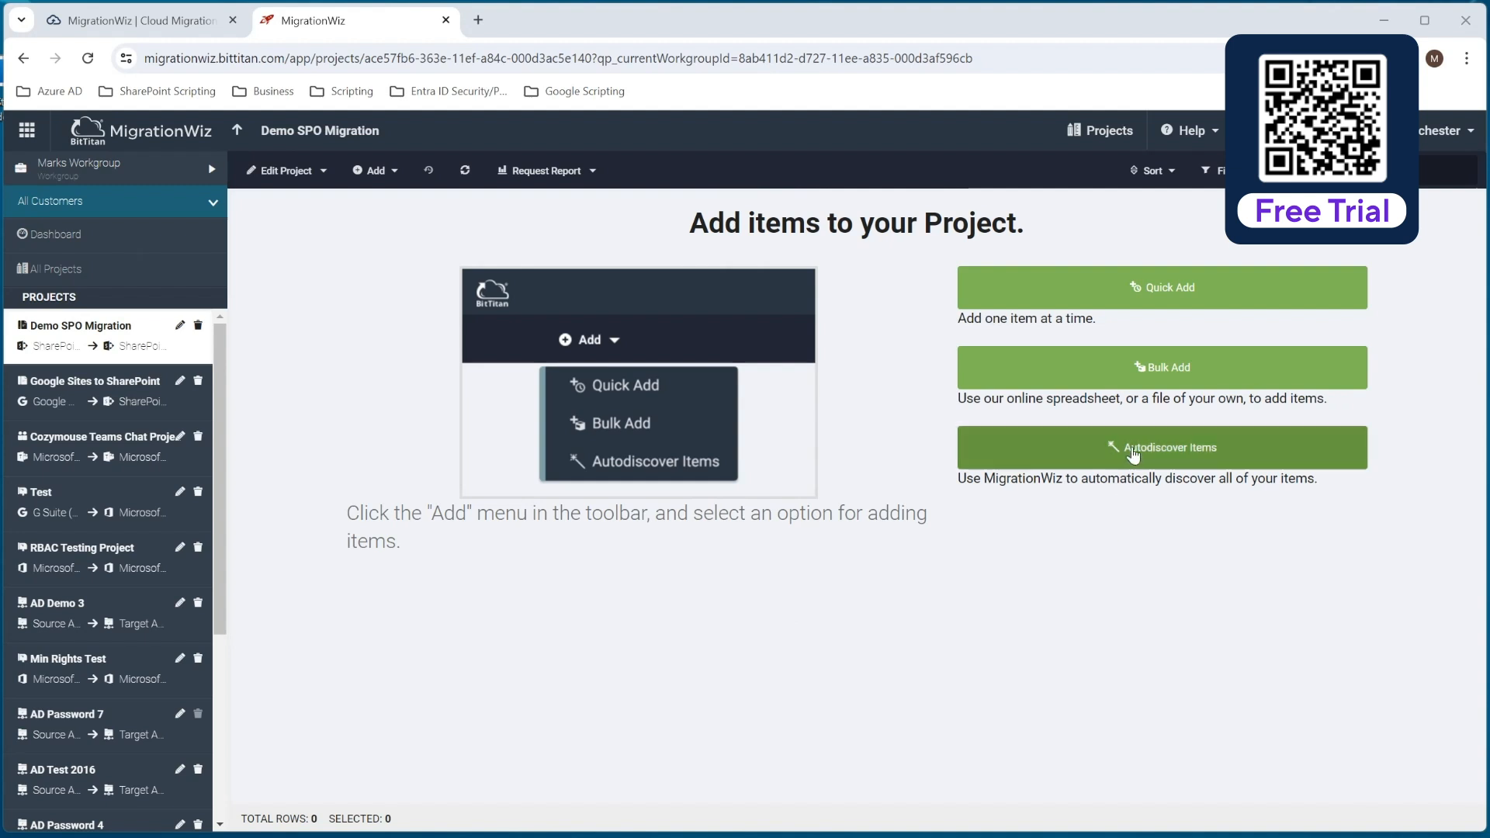
# Run Autodiscover on the source tenant and import the discovered items into the project as line items.
pyautogui.click(1135, 456)
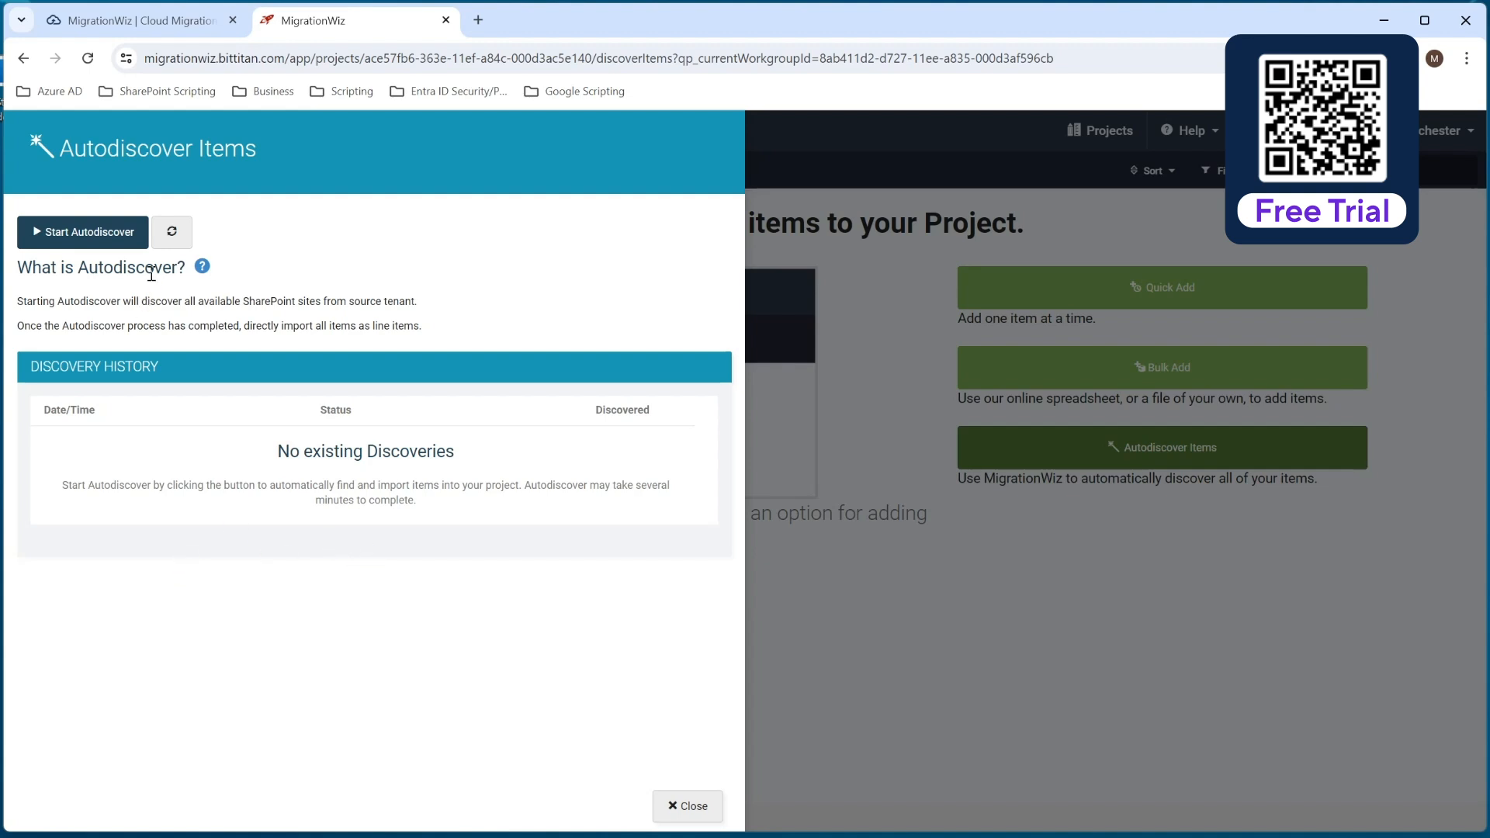
pyautogui.click(85, 236)
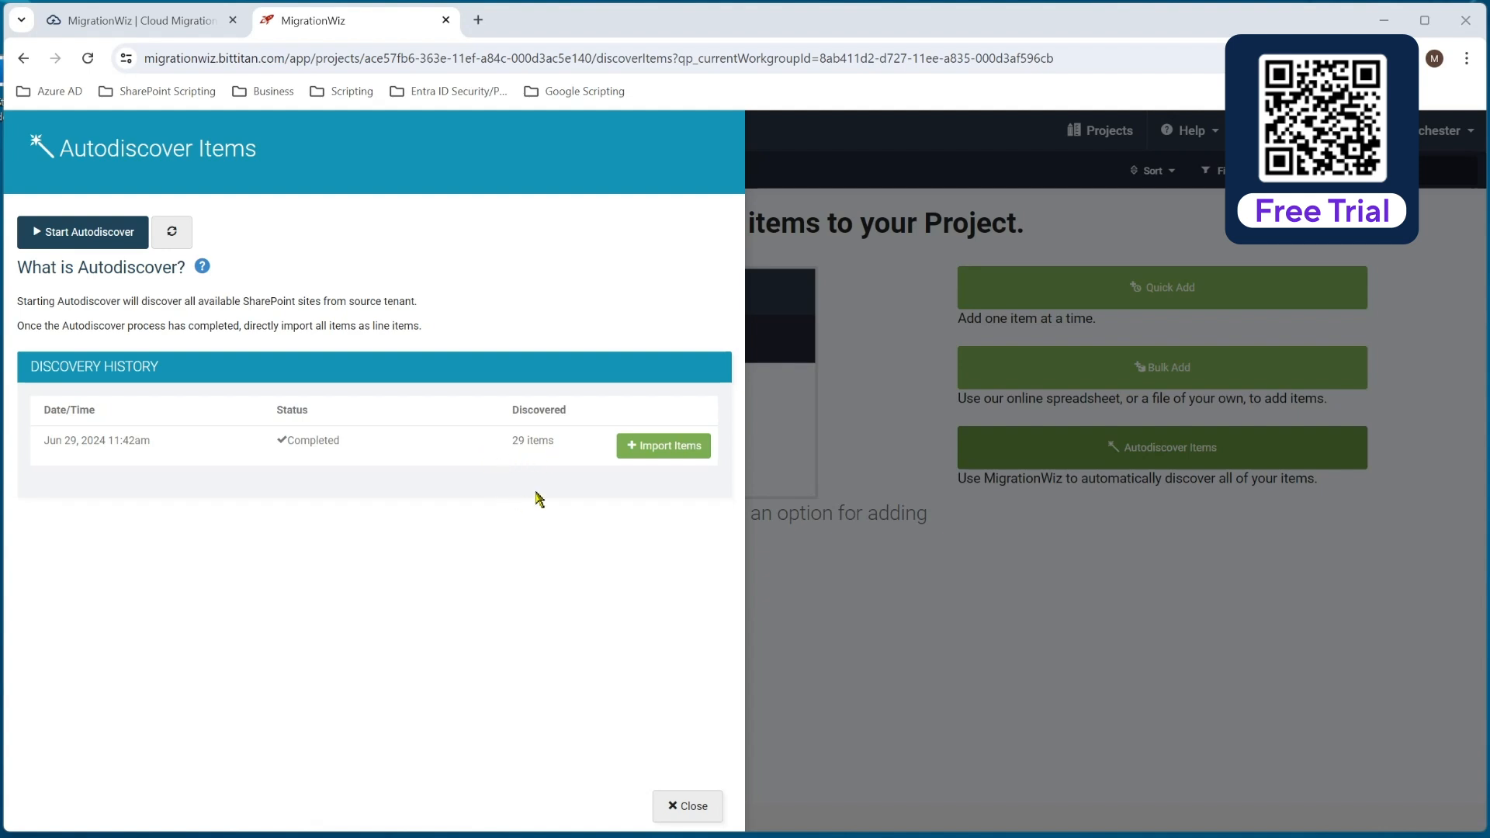
pyautogui.click(665, 443)
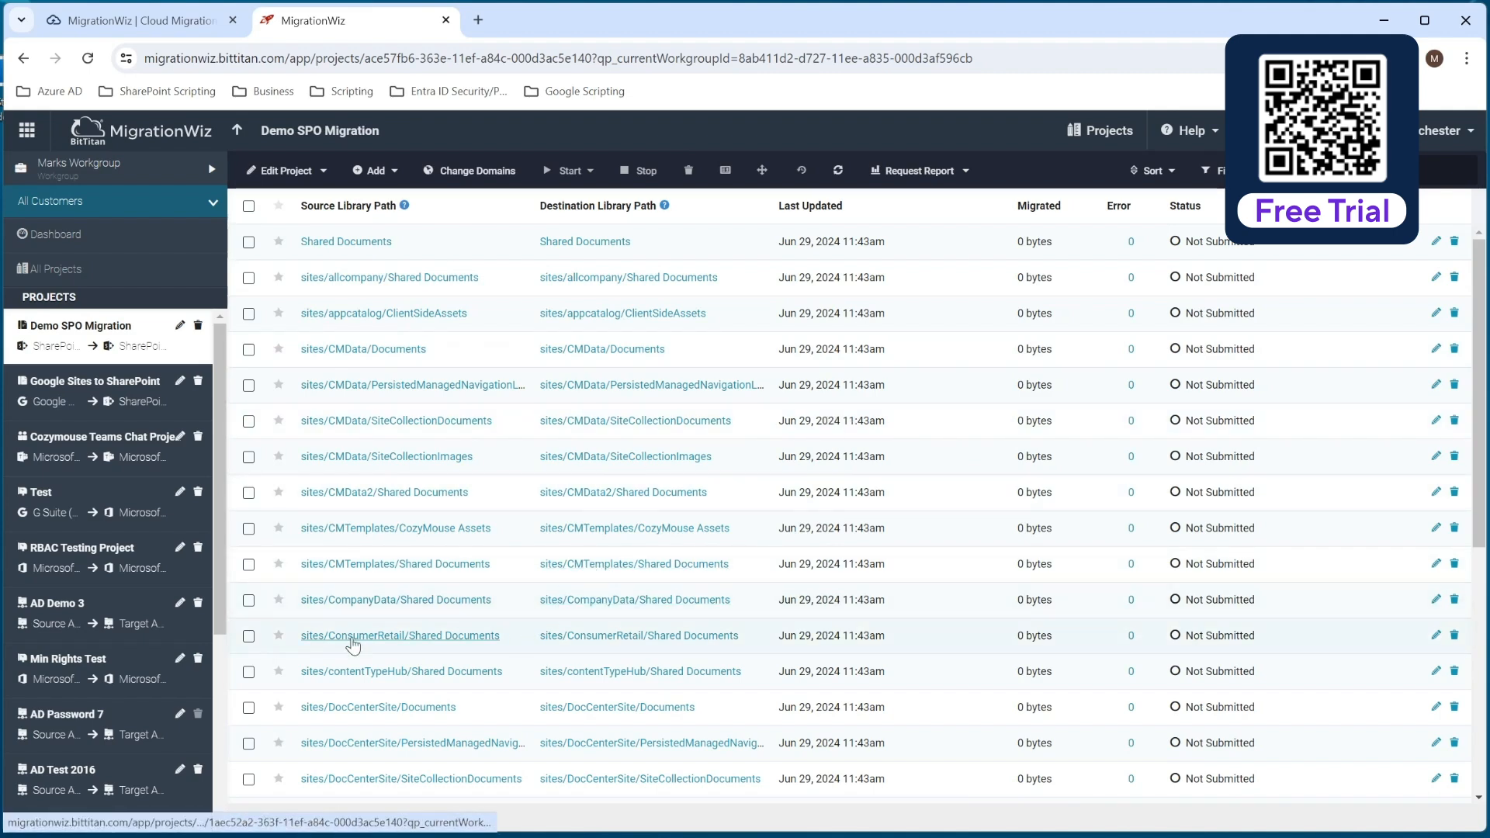
# Change the destination library path of the sites/ITDataShareSite/Documents line item to sites/ITDataShare/Documents and save the item.
pyautogui.scroll(-1, 486, 551)
pyautogui.scroll(-5, 489, 518)
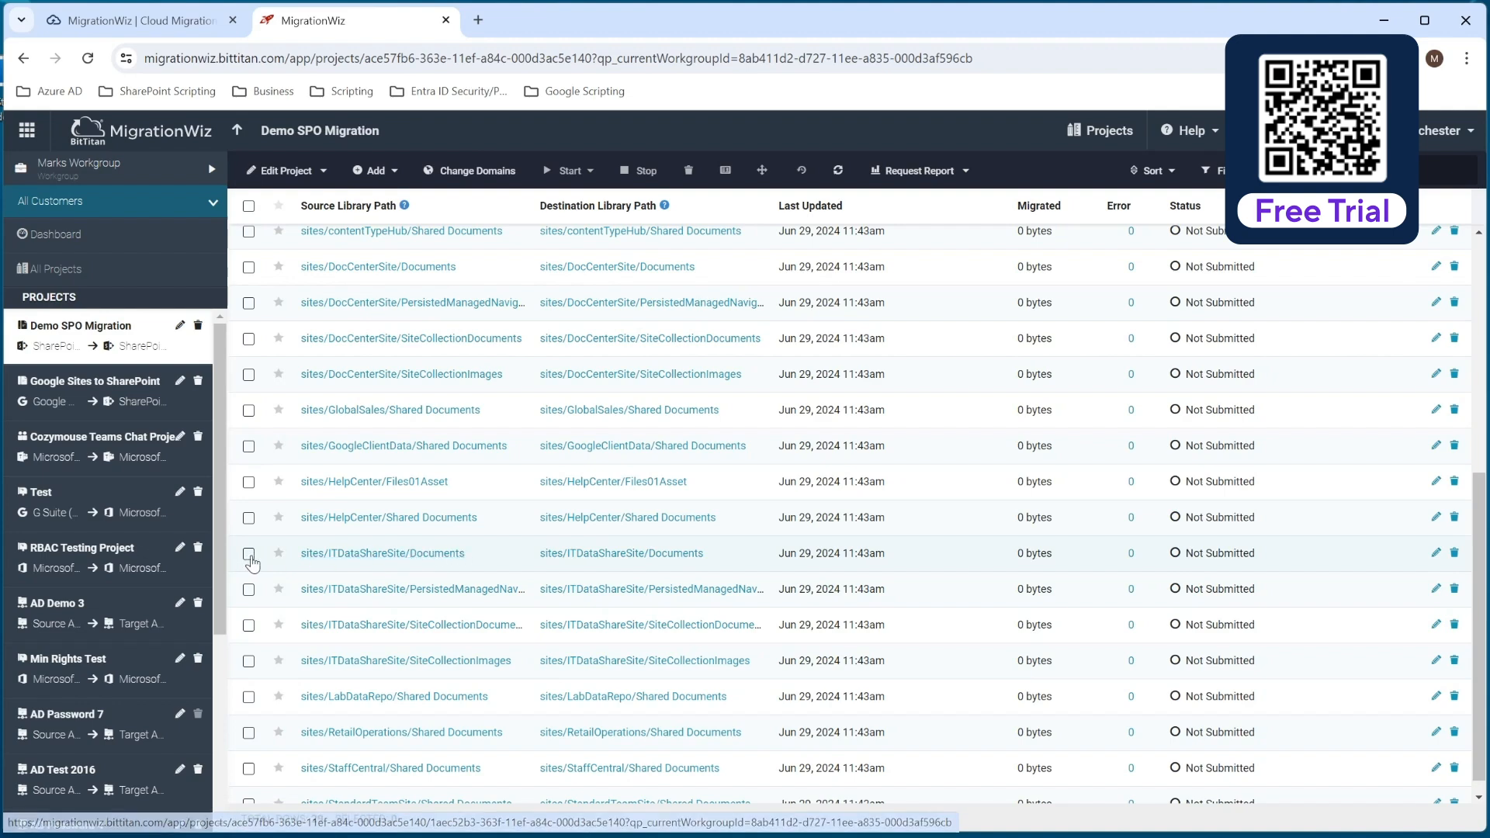
pyautogui.click(248, 553)
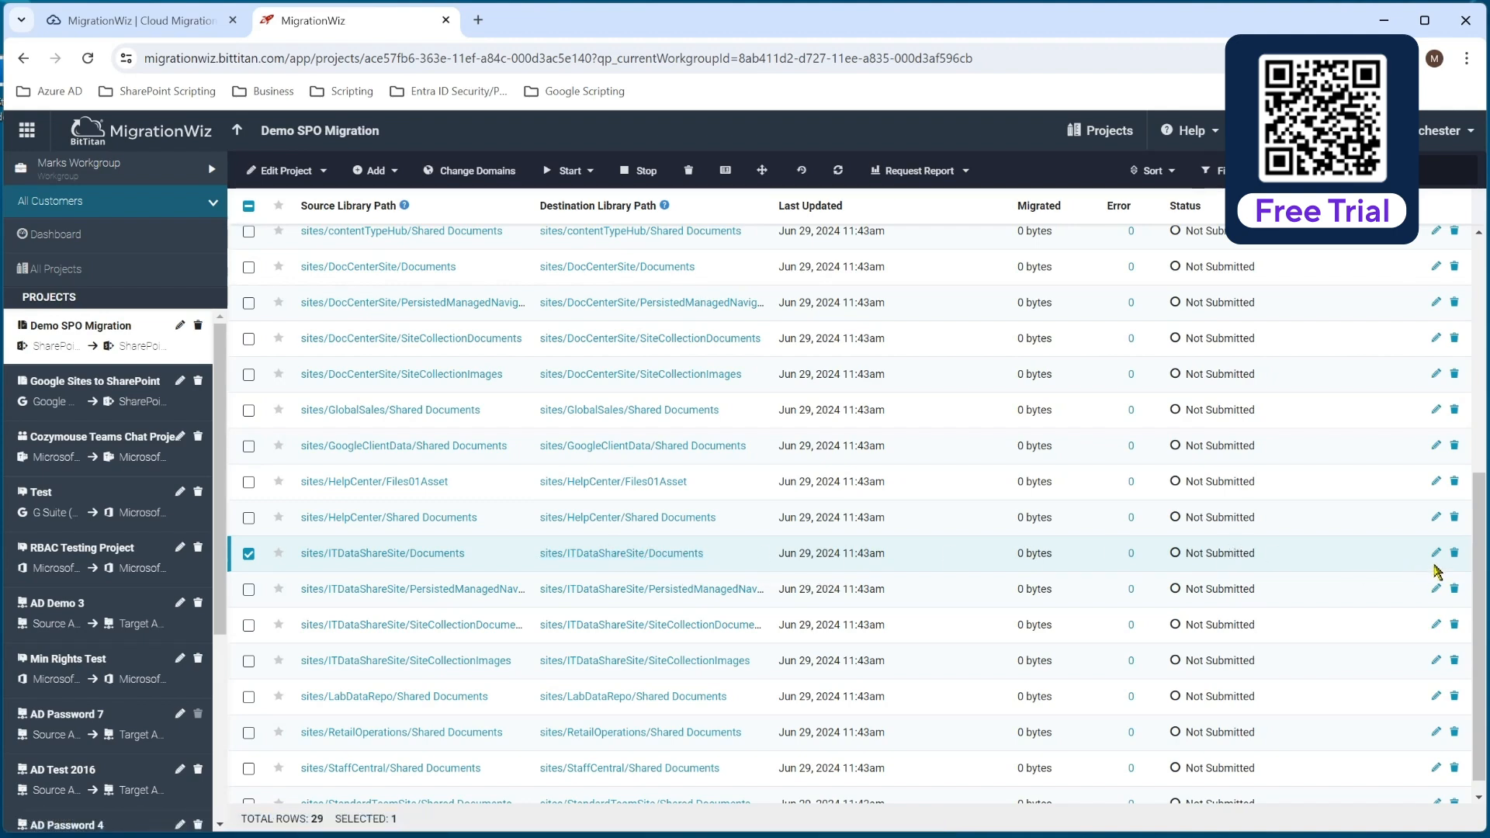
pyautogui.click(1432, 556)
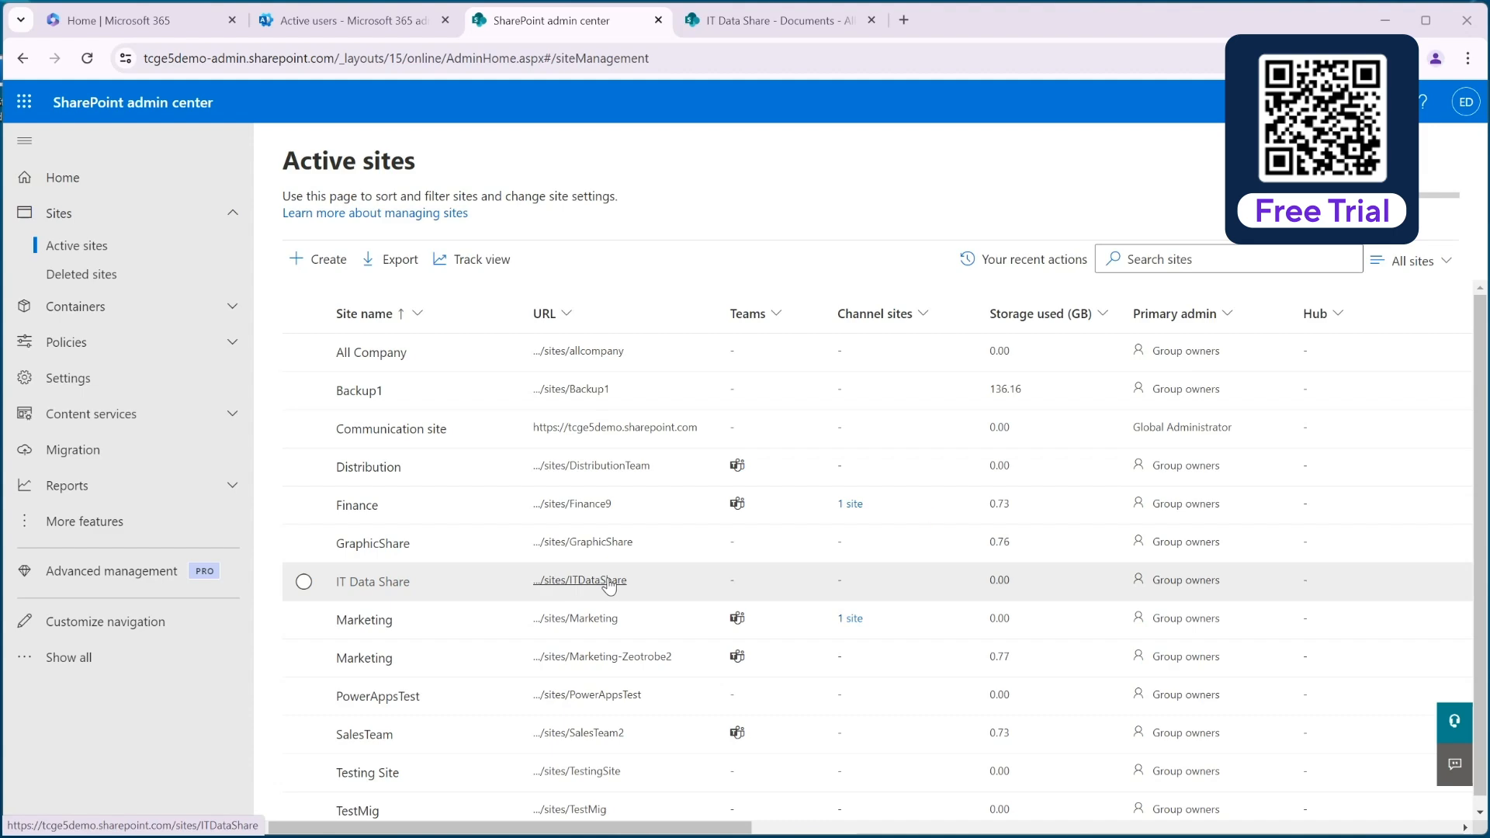
pyautogui.click(1386, 20)
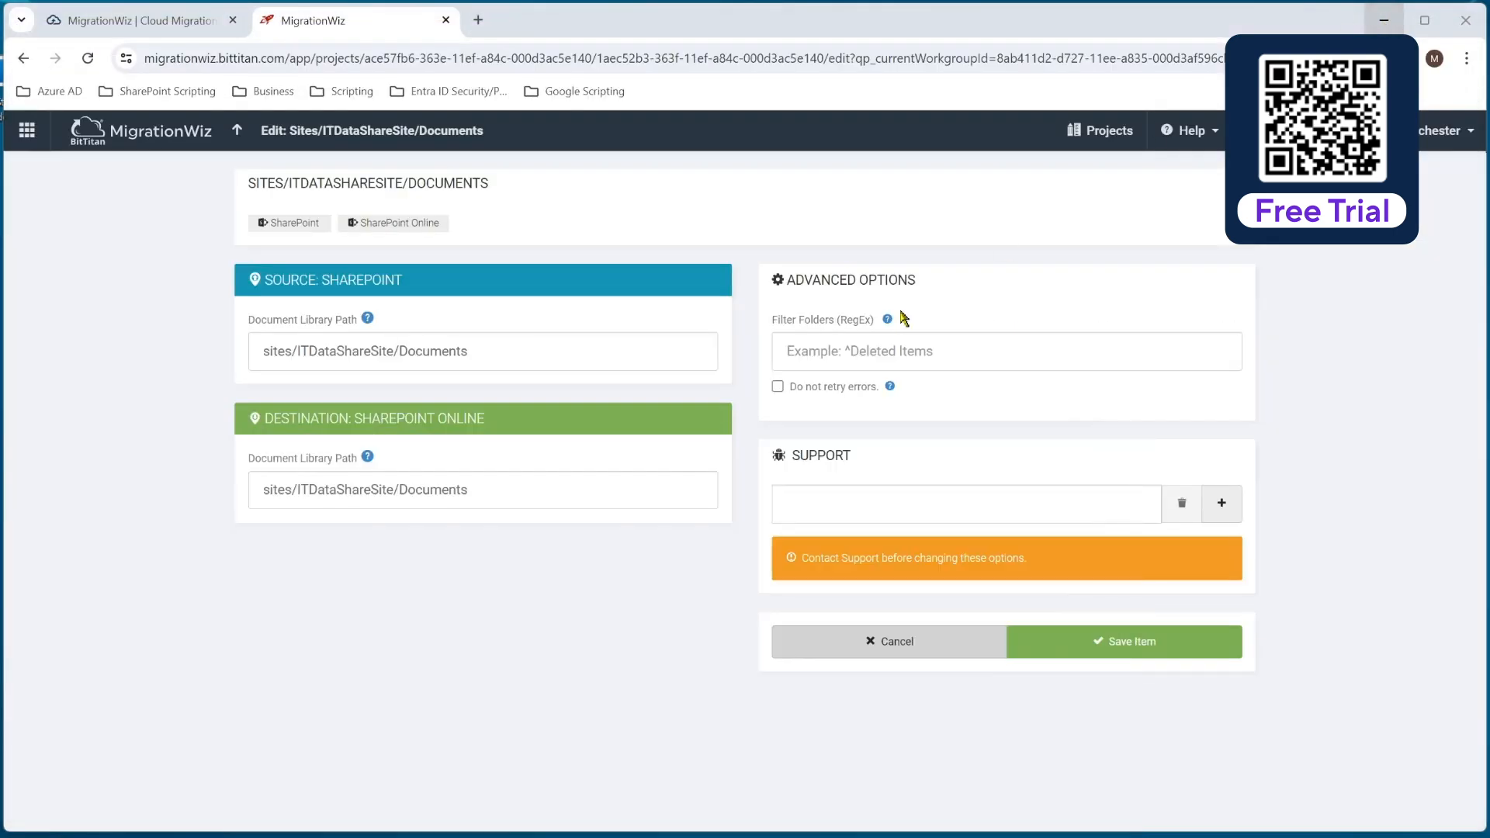
pyautogui.click(373, 489)
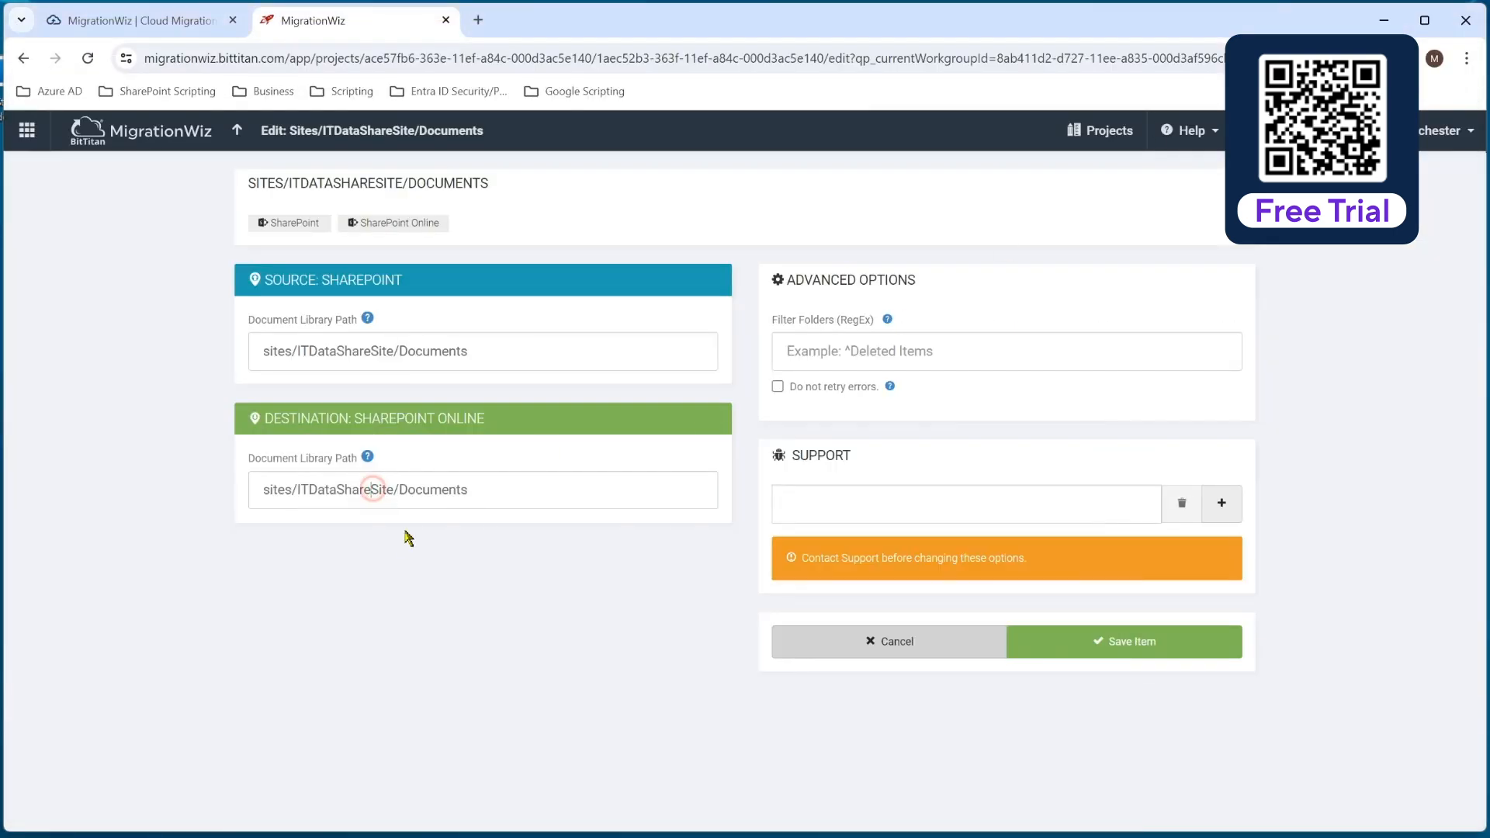
pyautogui.press('Delete')
pyautogui.press('Delete')
pyautogui.press('Delete')
pyautogui.press('Delete')
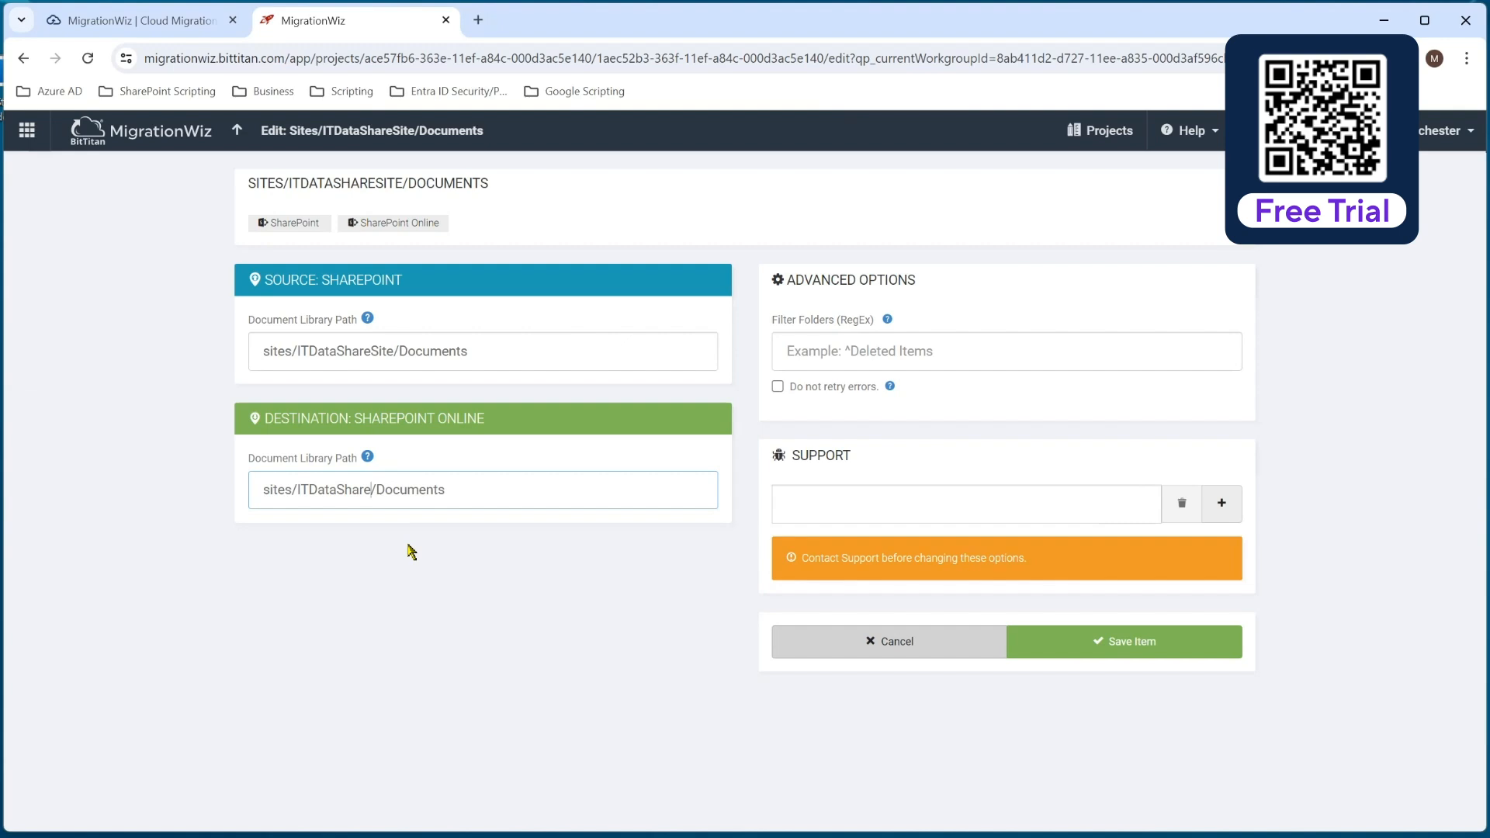
pyautogui.click(1102, 642)
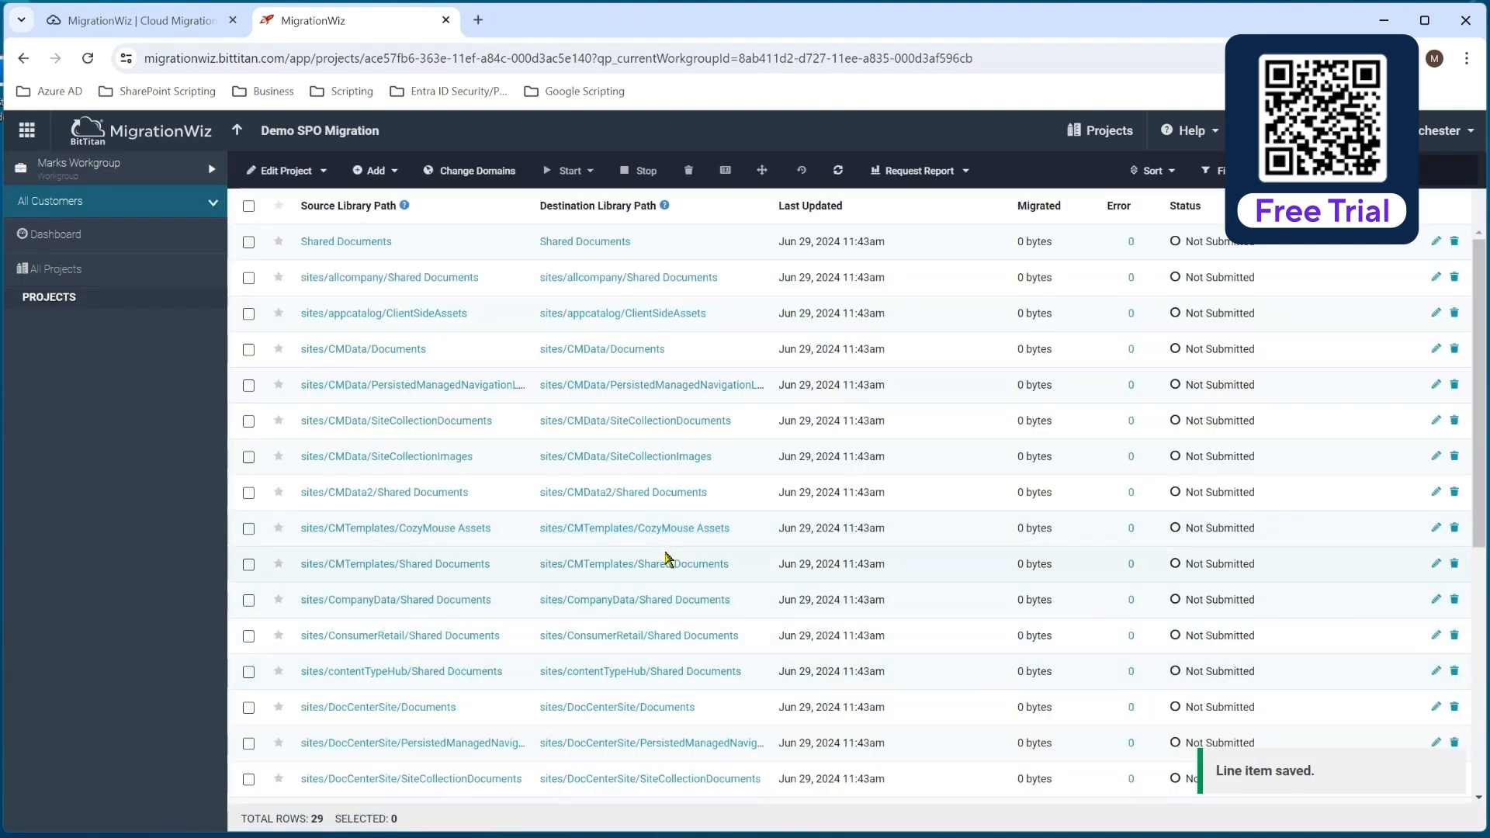
# Run Verify Credentials for only the sites/ITDataShareSite/Documents line item and confirm the verification.
pyautogui.scroll(-6, 648, 578)
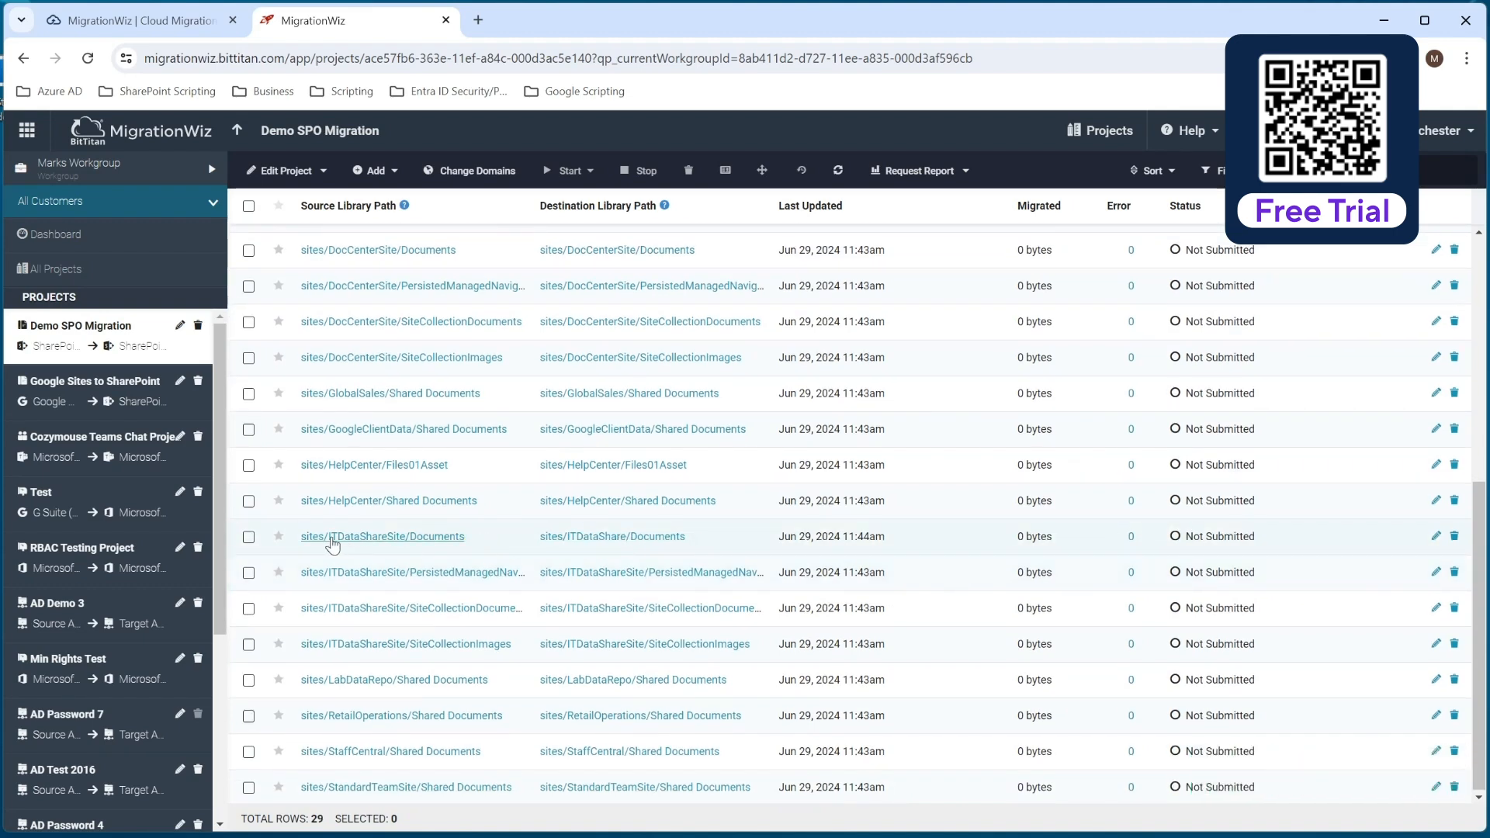
pyautogui.click(249, 537)
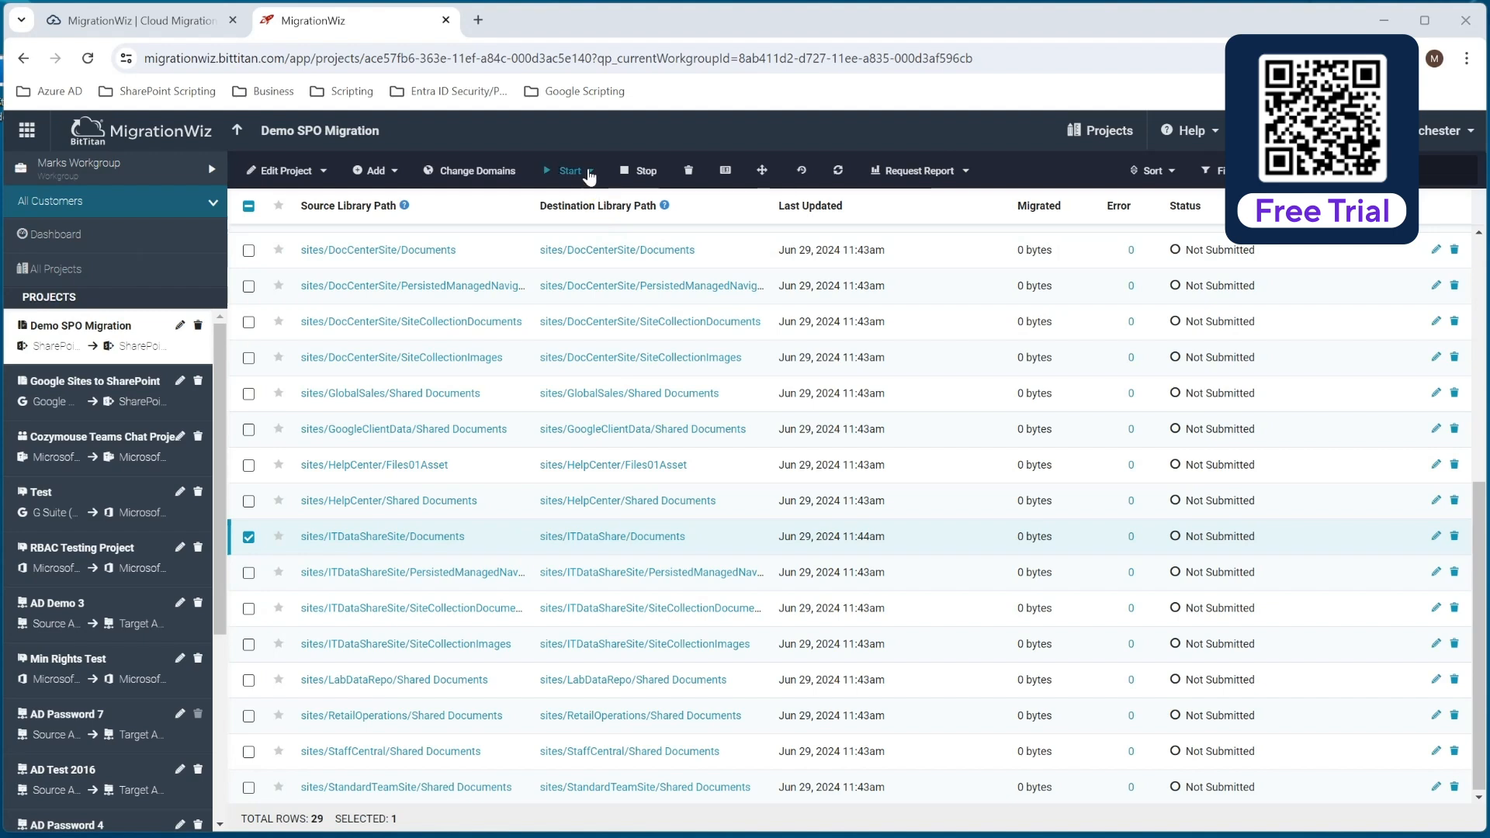
pyautogui.click(582, 174)
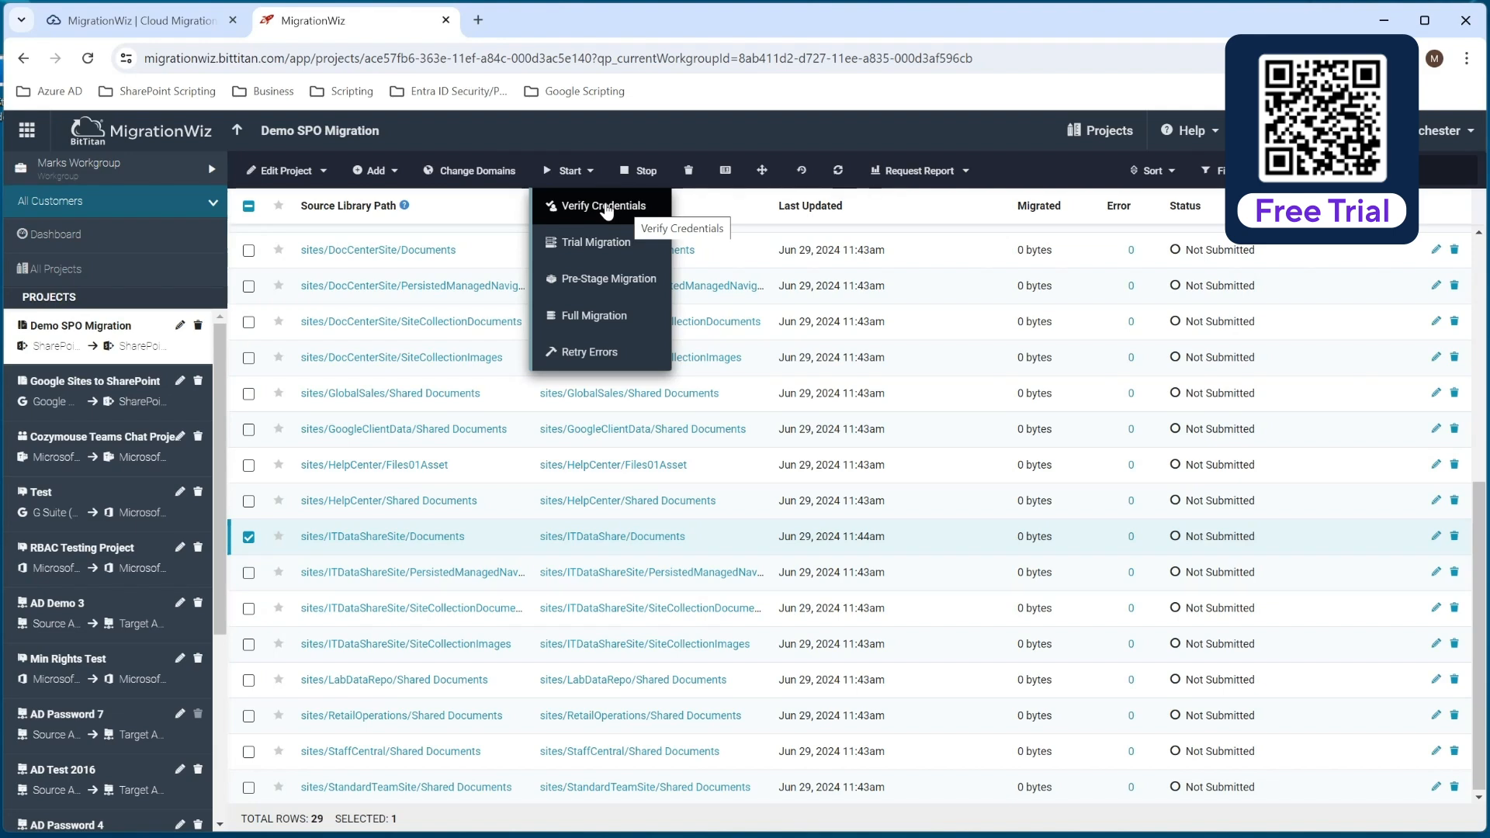
pyautogui.click(606, 208)
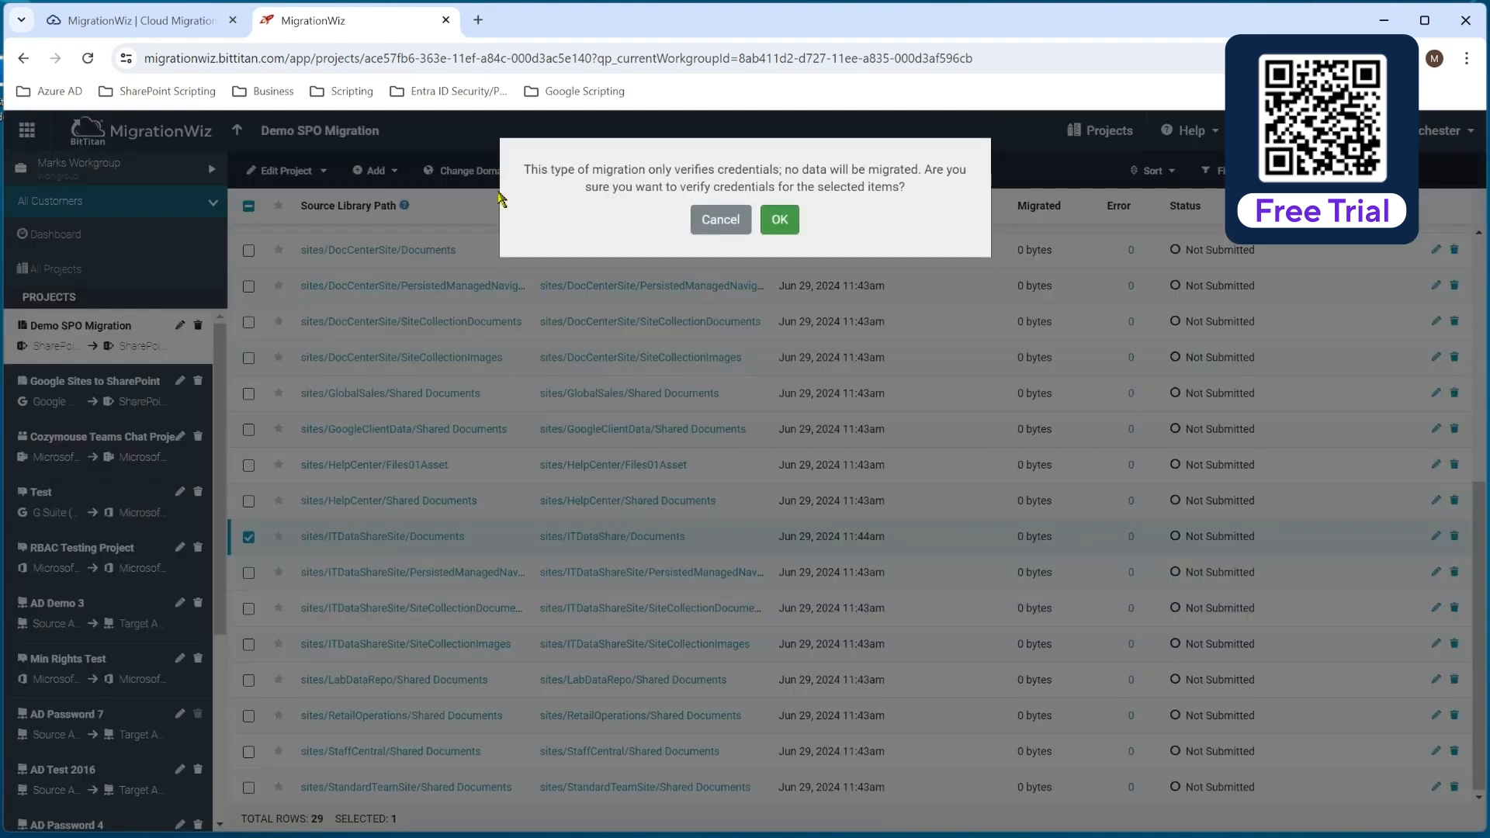
pyautogui.click(780, 220)
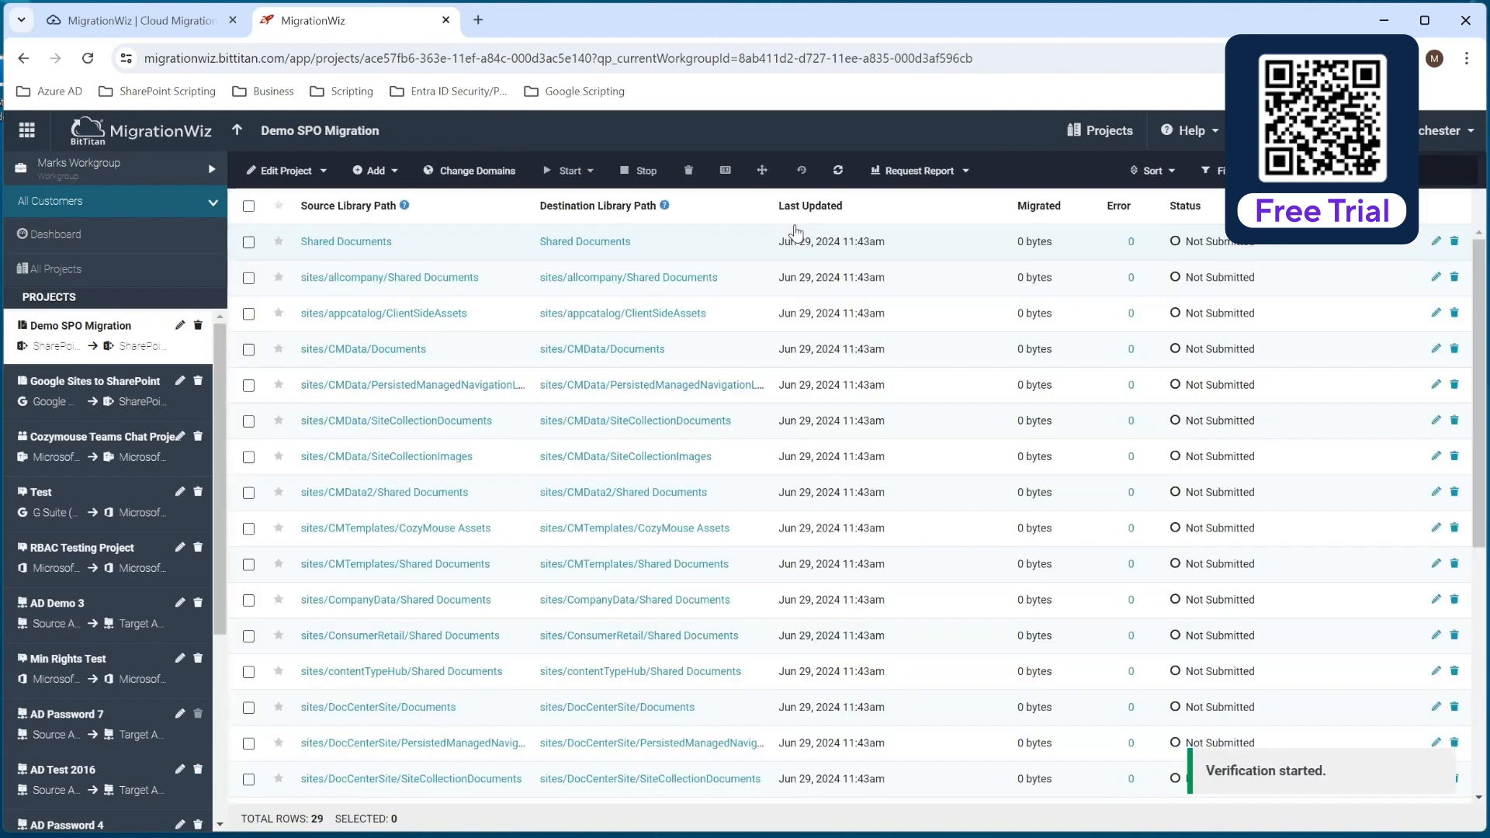
pyautogui.scroll(-6, 707, 557)
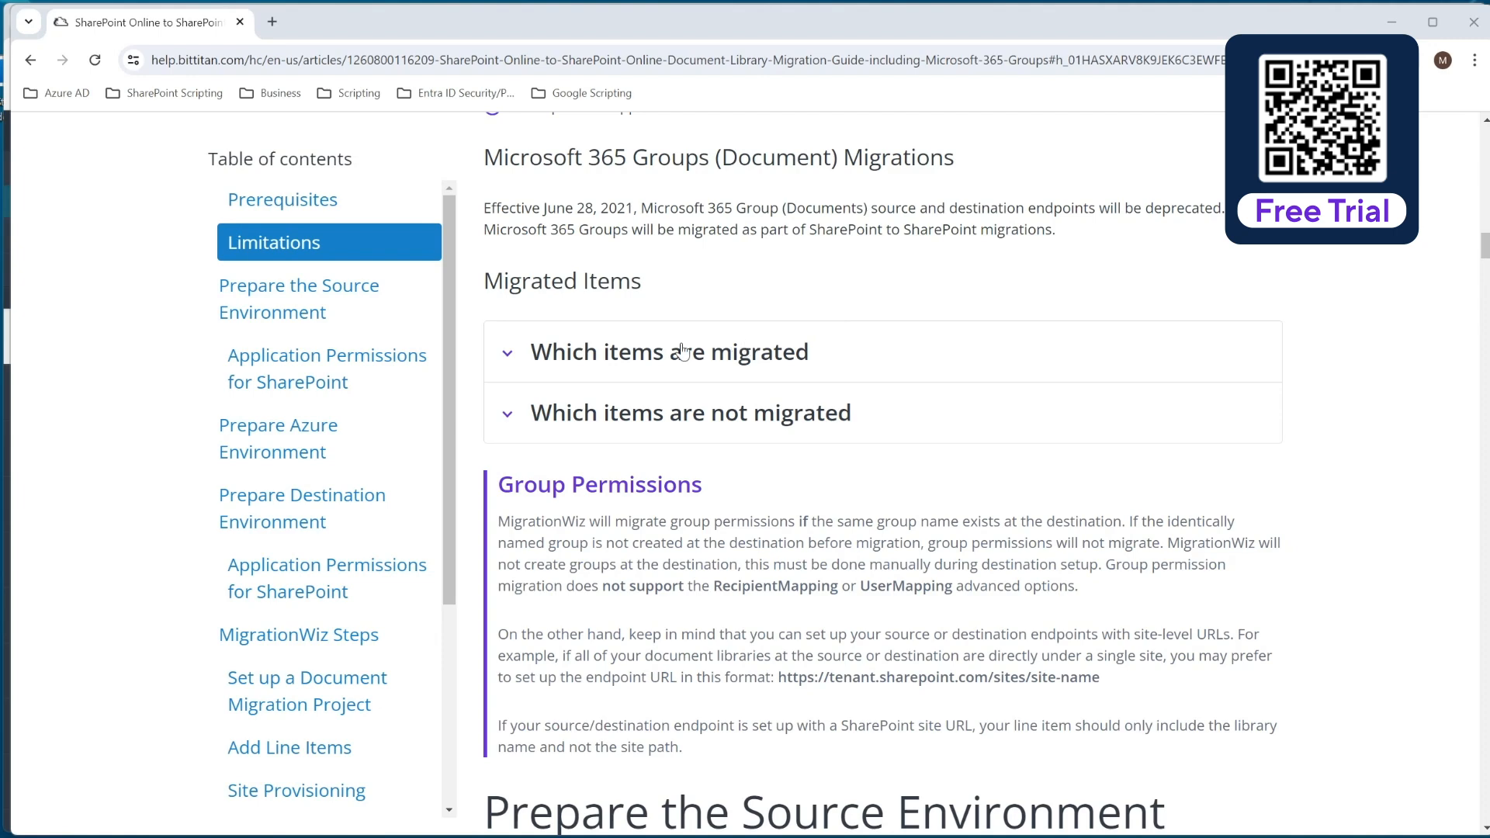
# Review the migration guide's lists of migrated and non-migrated items and its notes on group permissions.
pyautogui.click(508, 352)
pyautogui.scroll(-2, 649, 376)
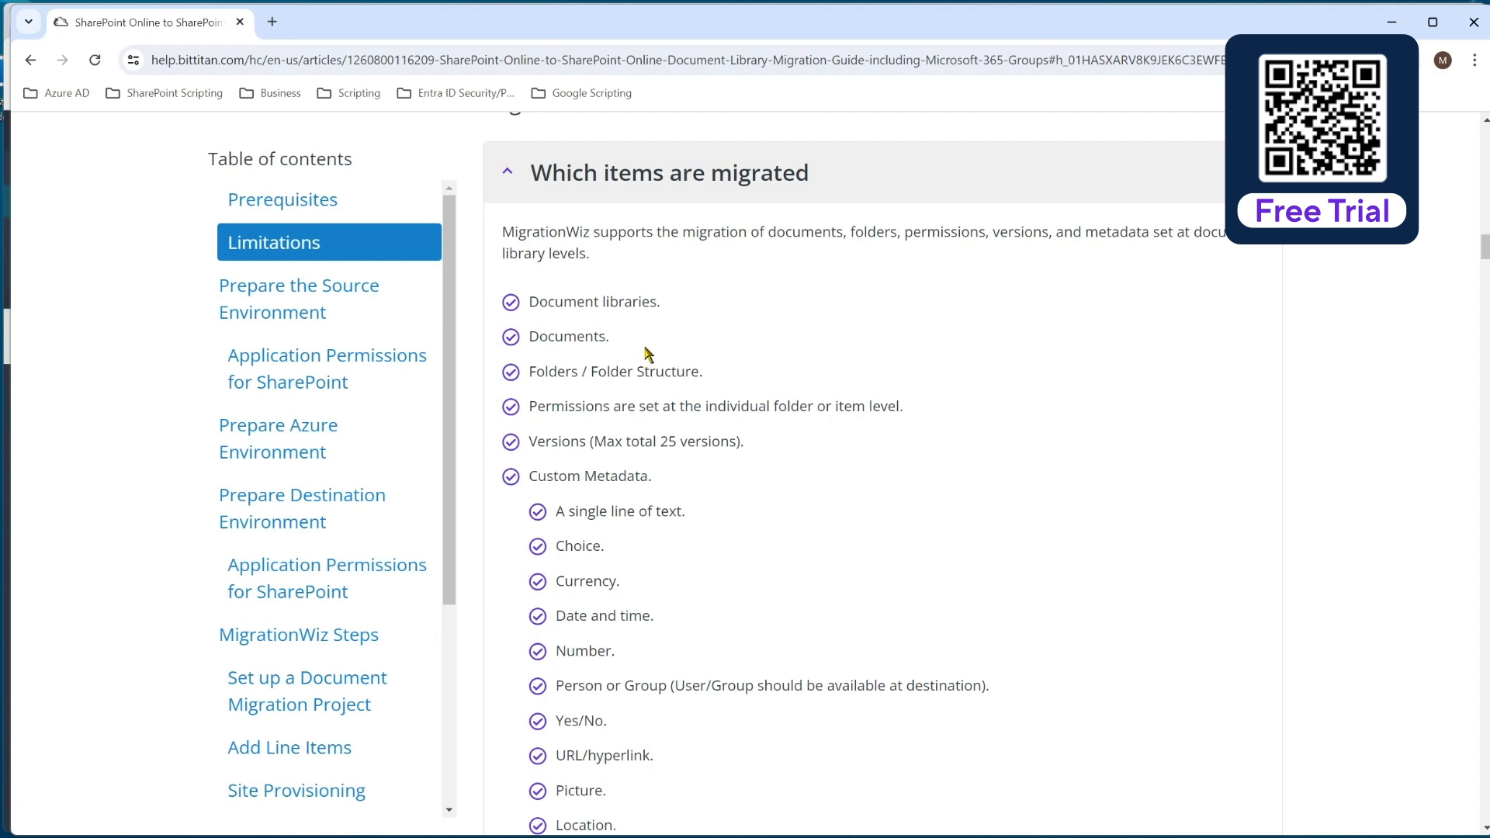
pyautogui.scroll(-2, 720, 465)
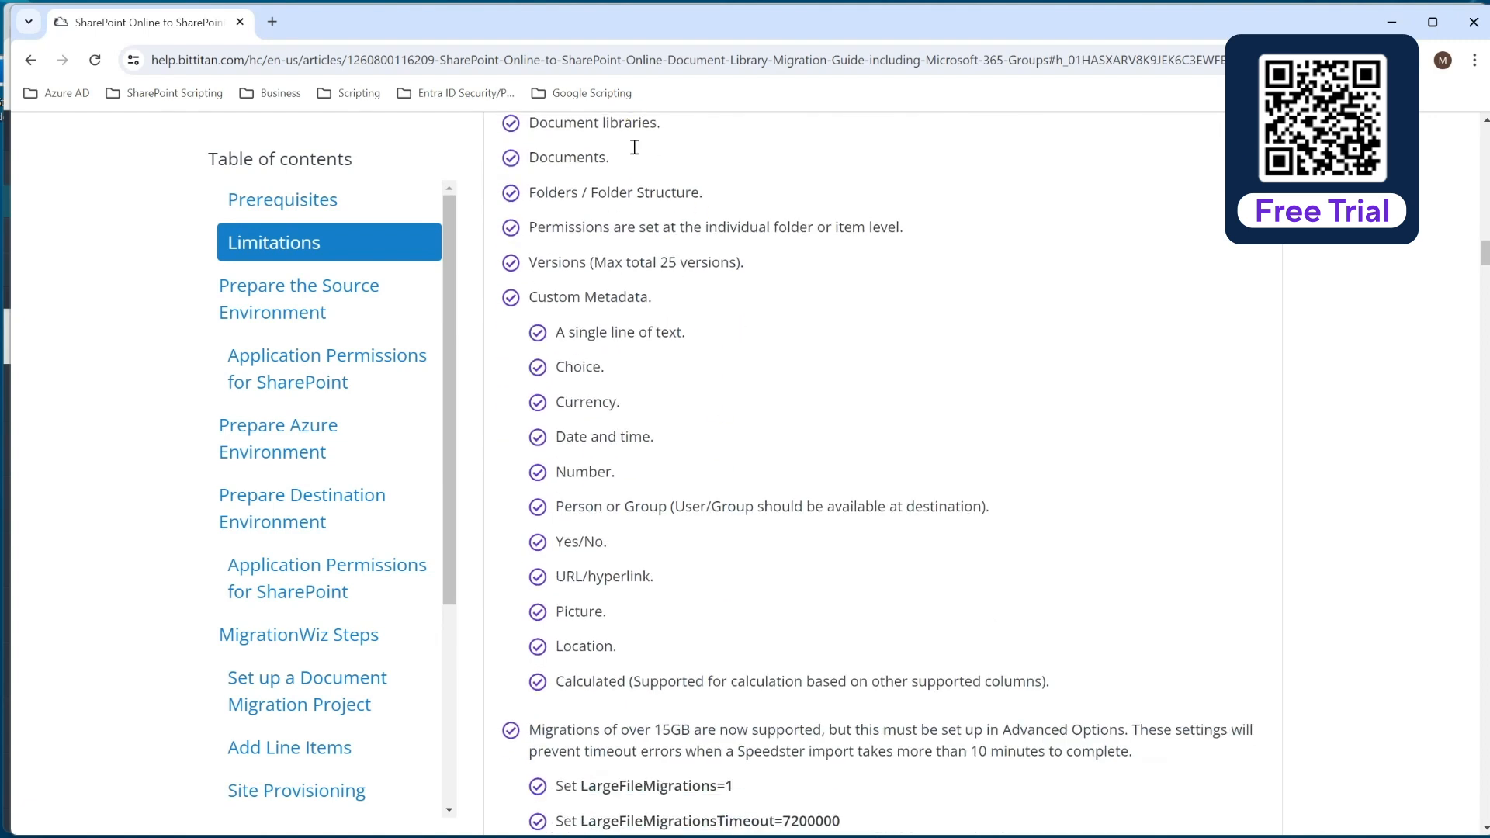
pyautogui.scroll(-4, 832, 420)
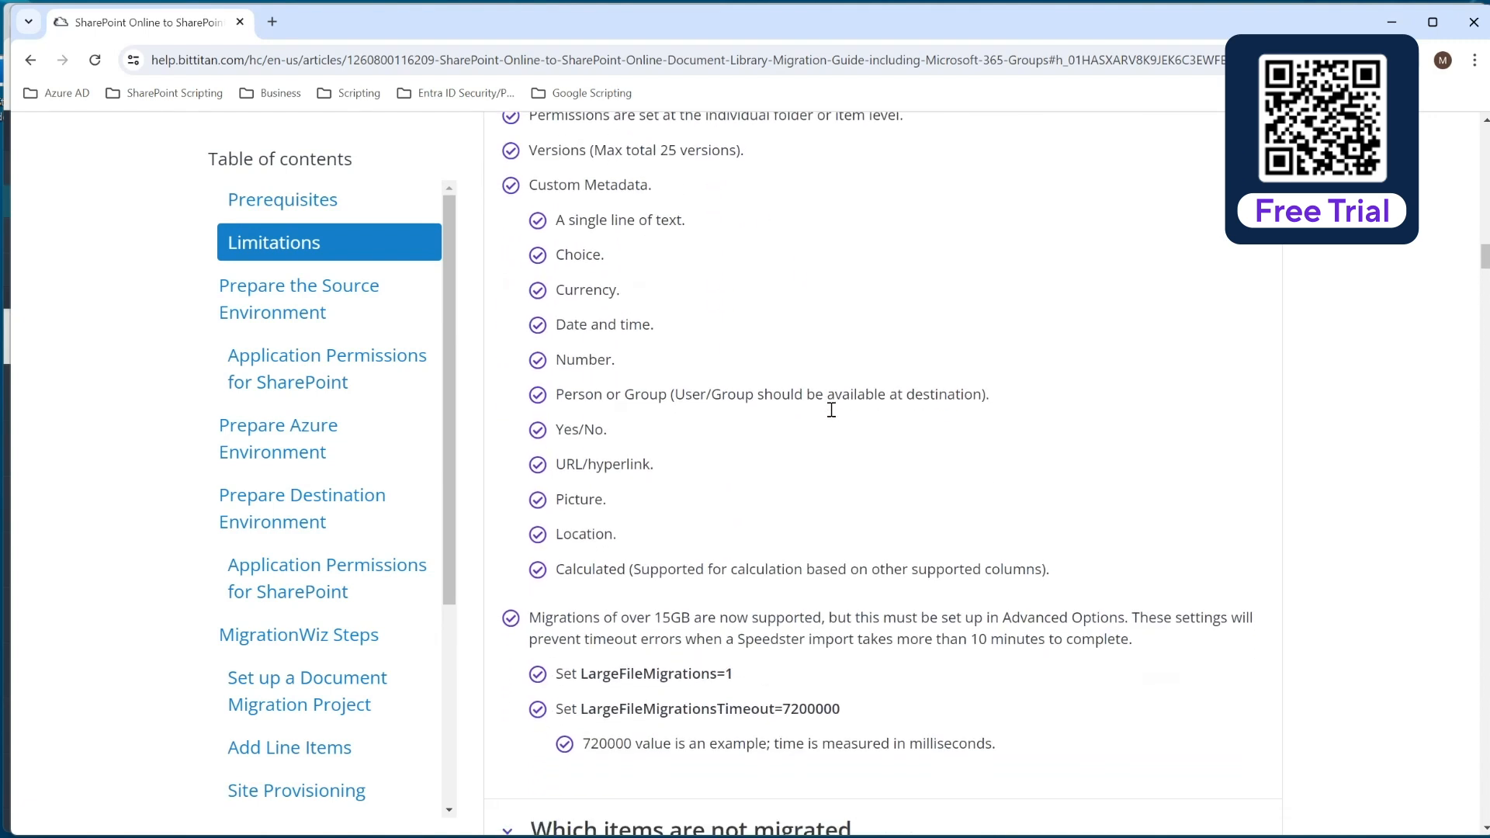
pyautogui.scroll(-1, 708, 398)
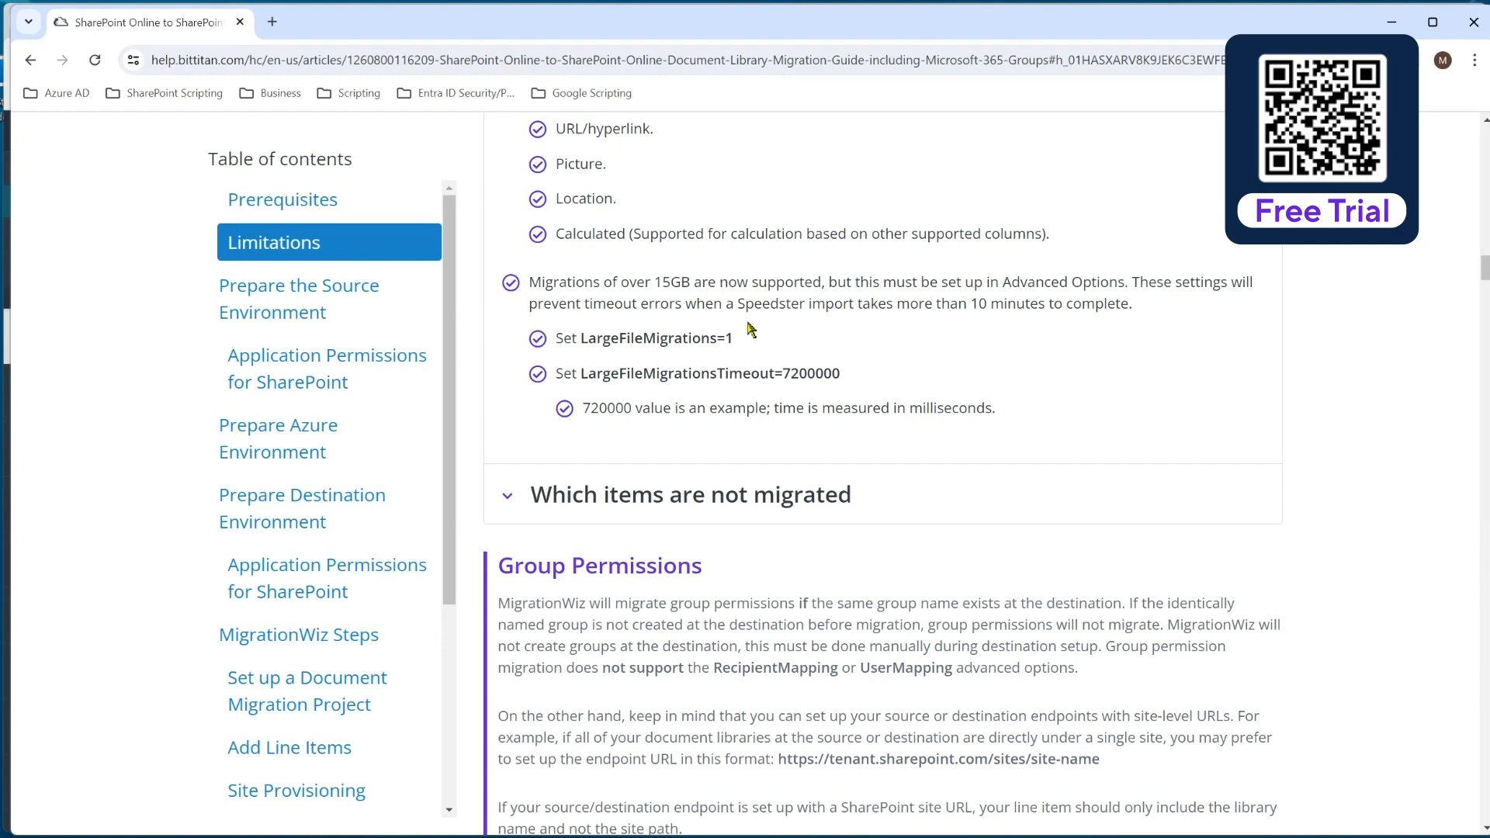
pyautogui.scroll(-2, 735, 333)
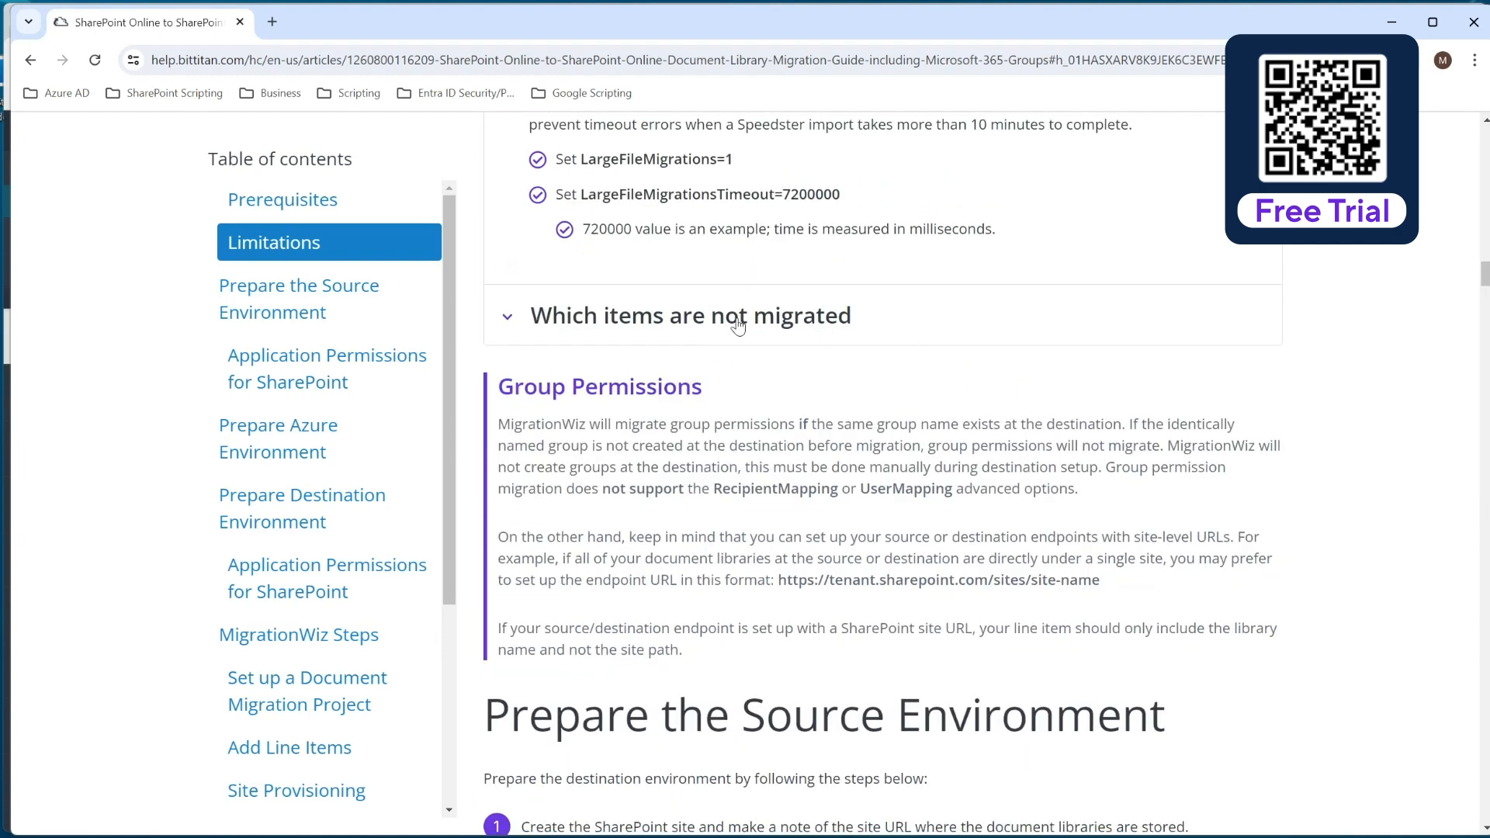
pyautogui.click(510, 323)
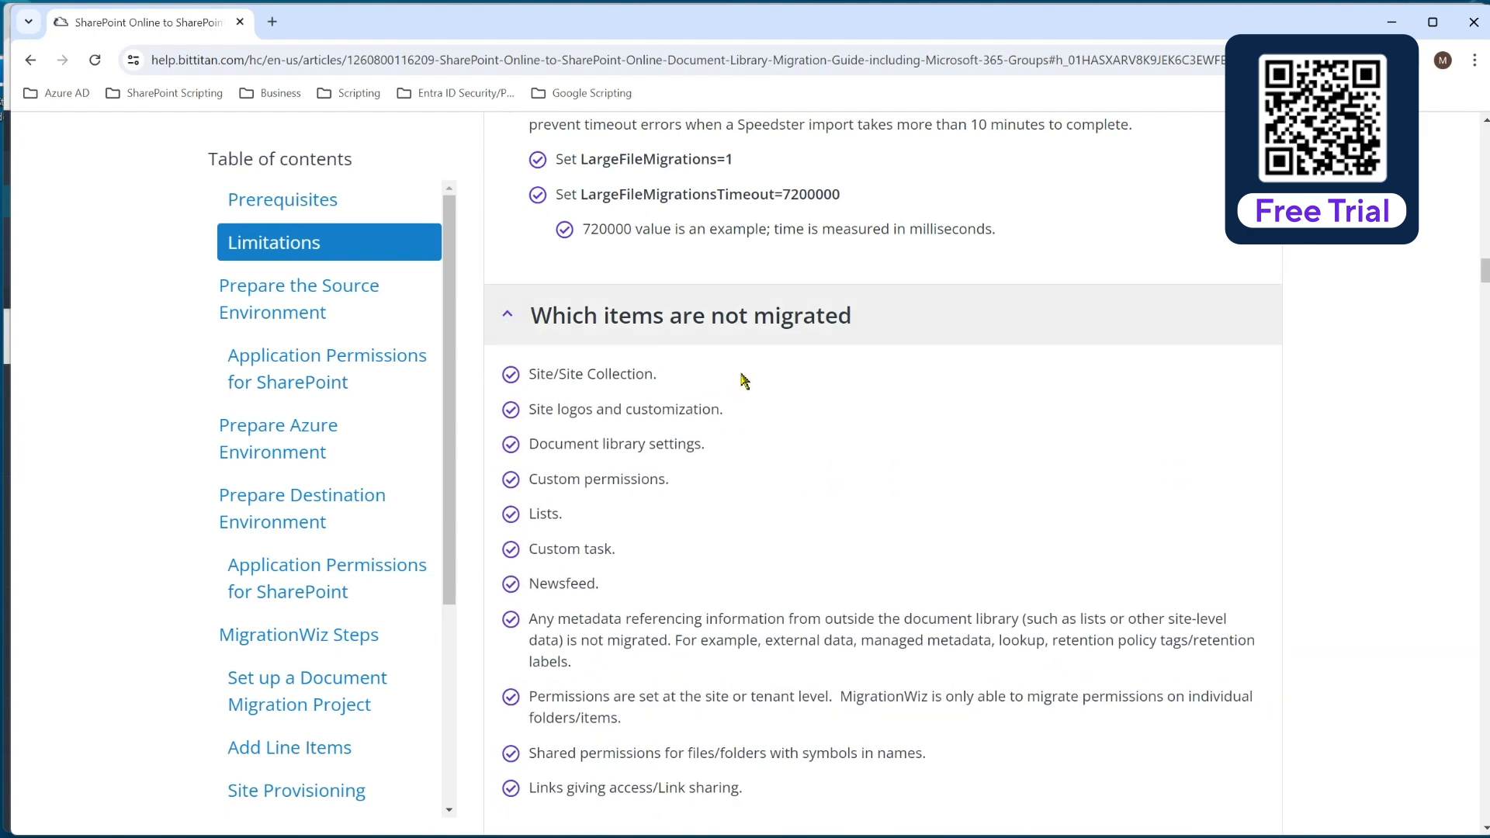
pyautogui.scroll(-1, 746, 380)
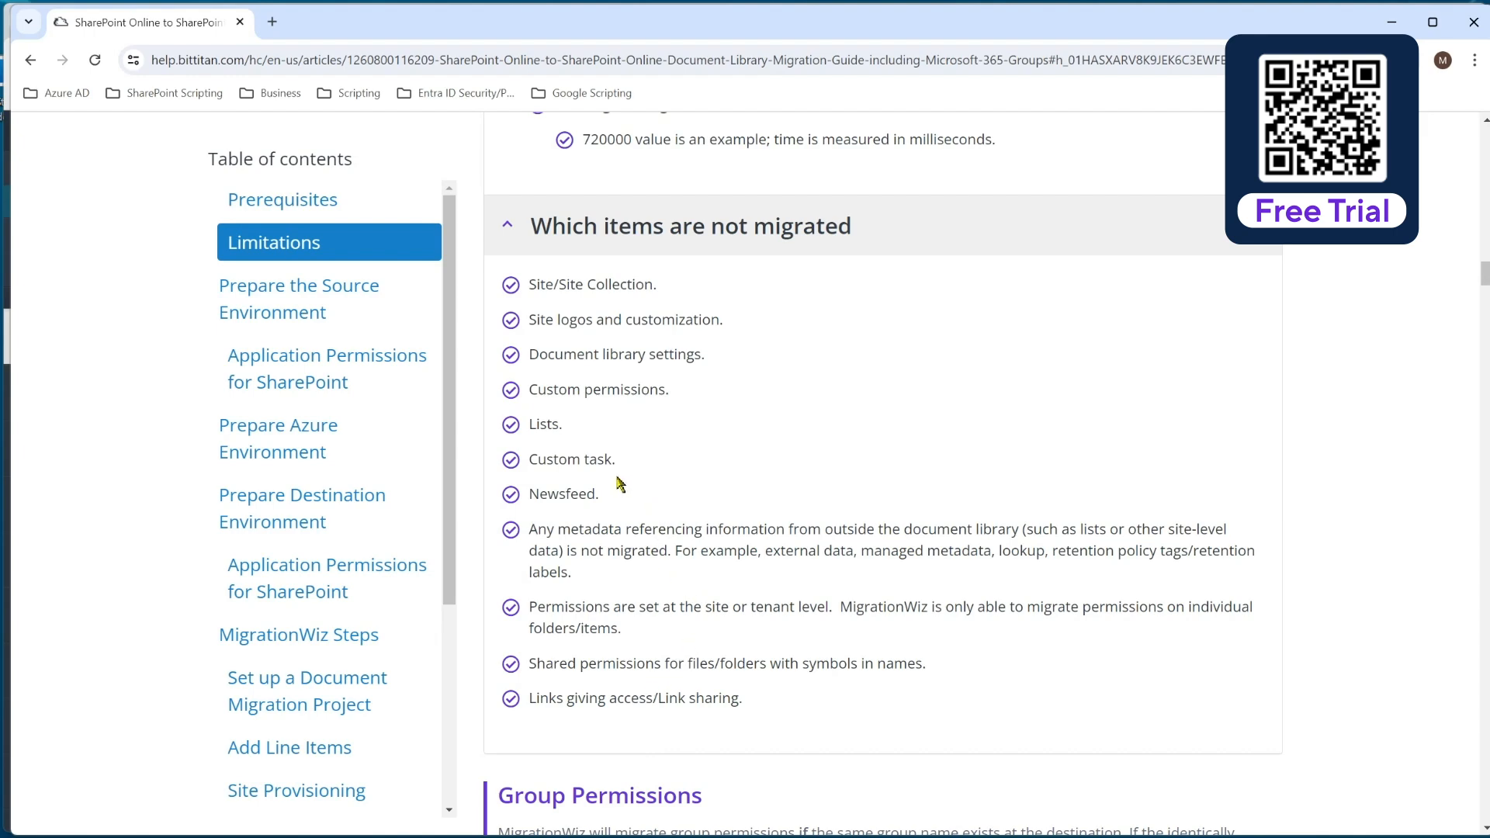
pyautogui.click(509, 229)
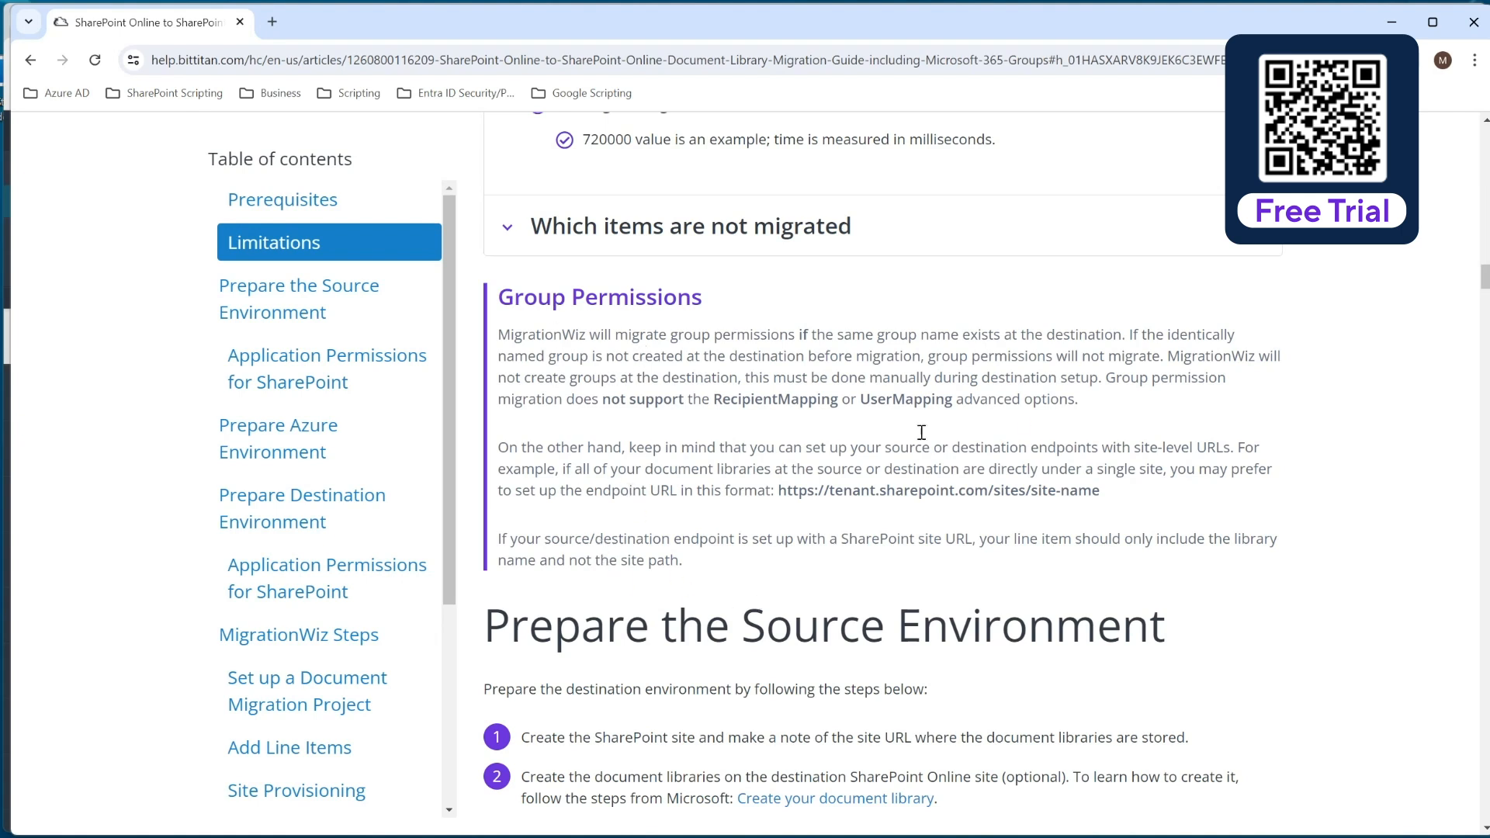
pyautogui.click(1392, 22)
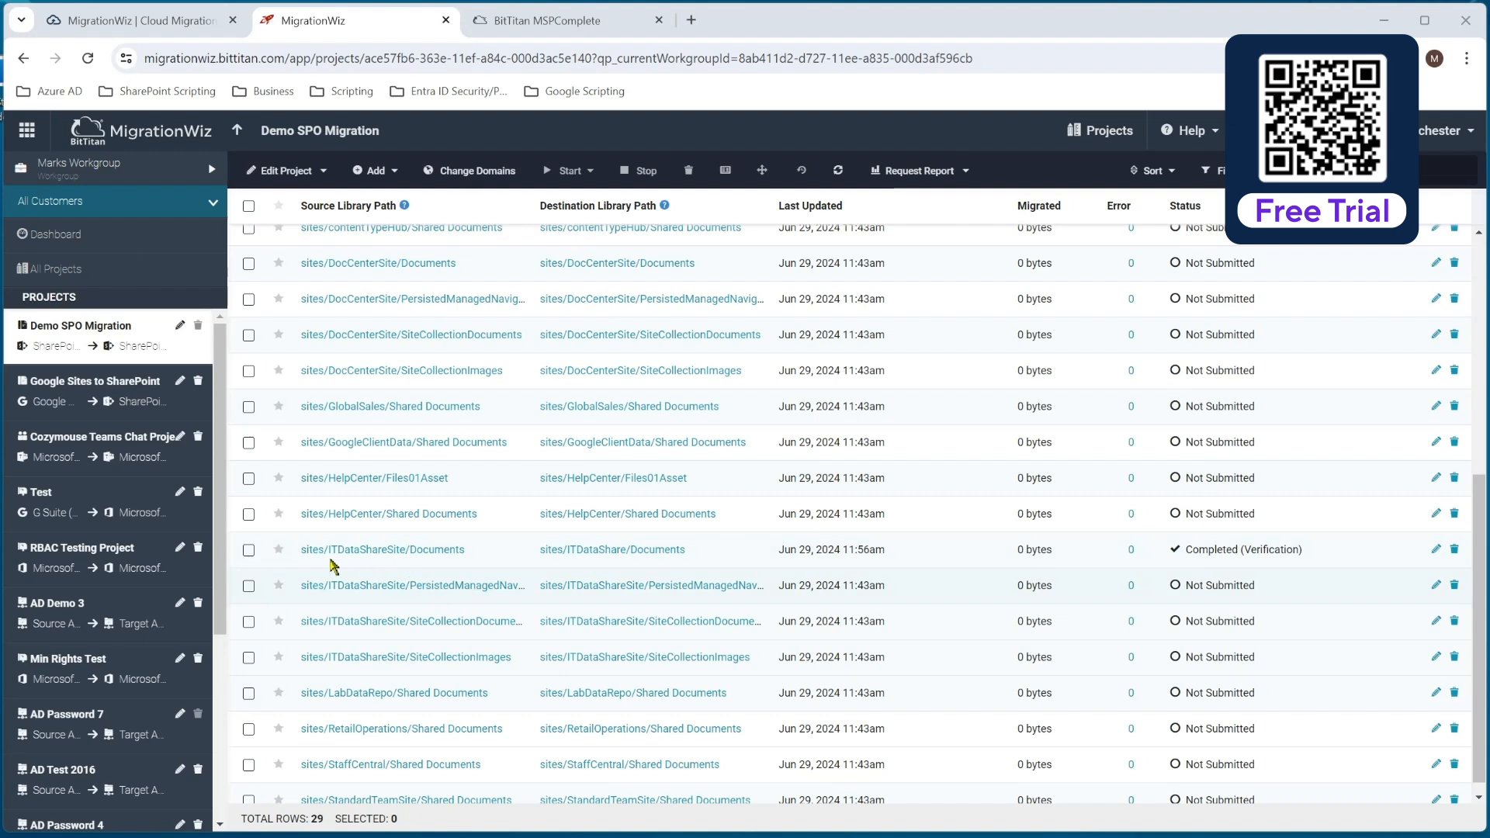
# Select the sites/ITDataShareSite/Documents line item and review its Pre-Stage Migration options and date scheduling without starting the migration.
pyautogui.click(248, 551)
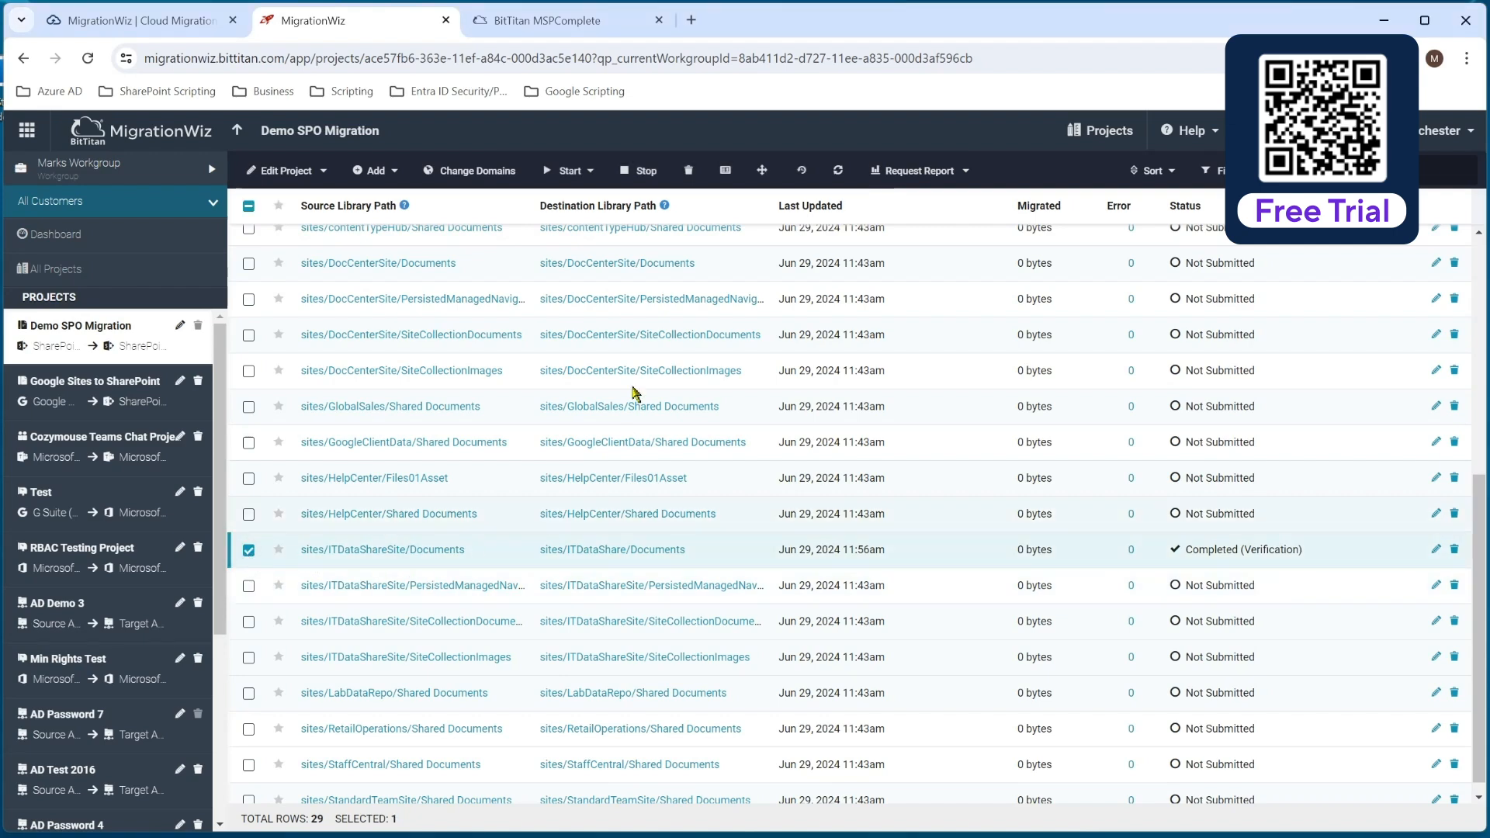
pyautogui.click(588, 175)
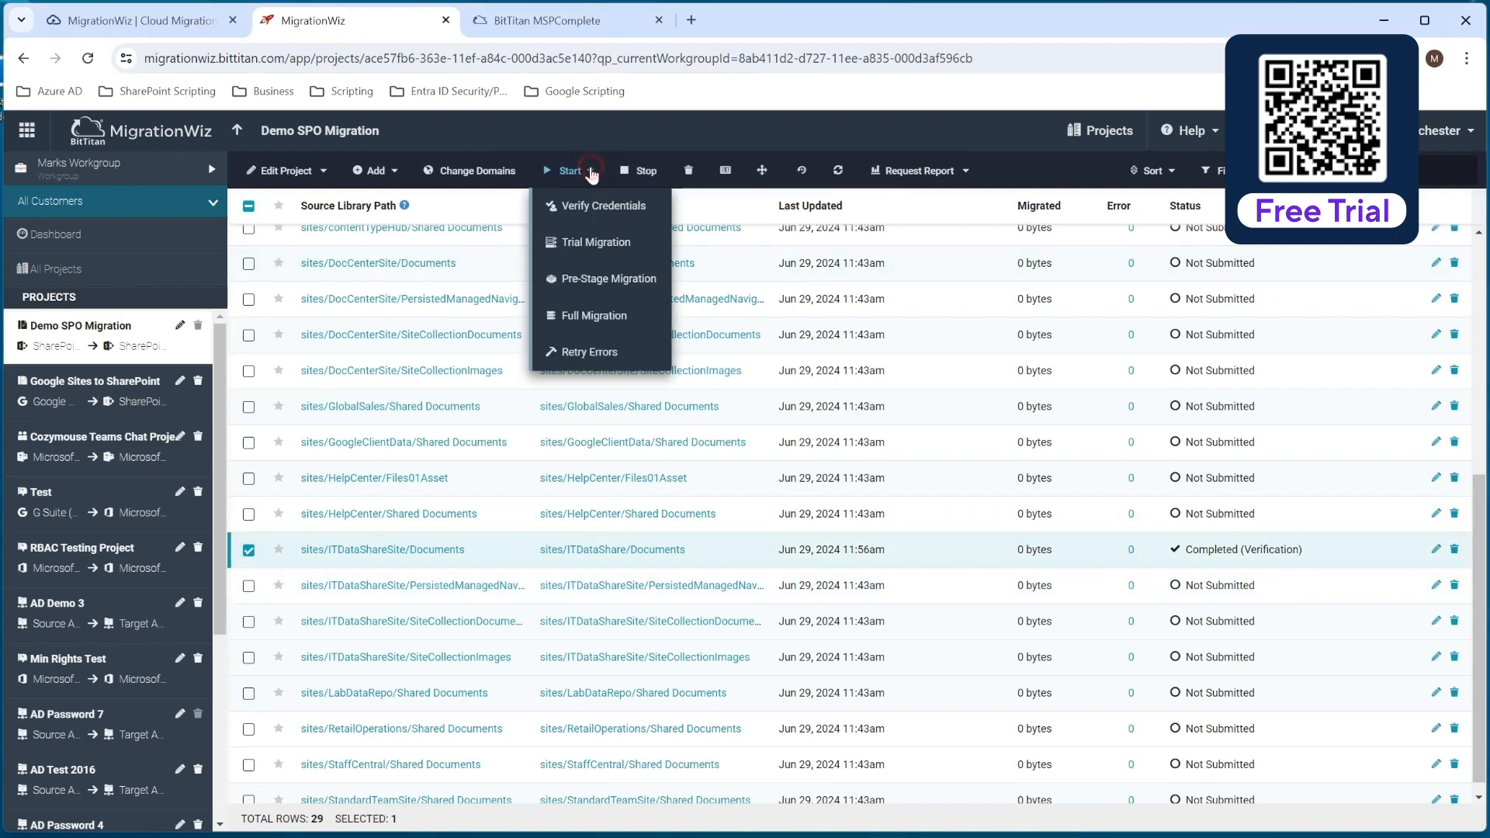
pyautogui.click(635, 282)
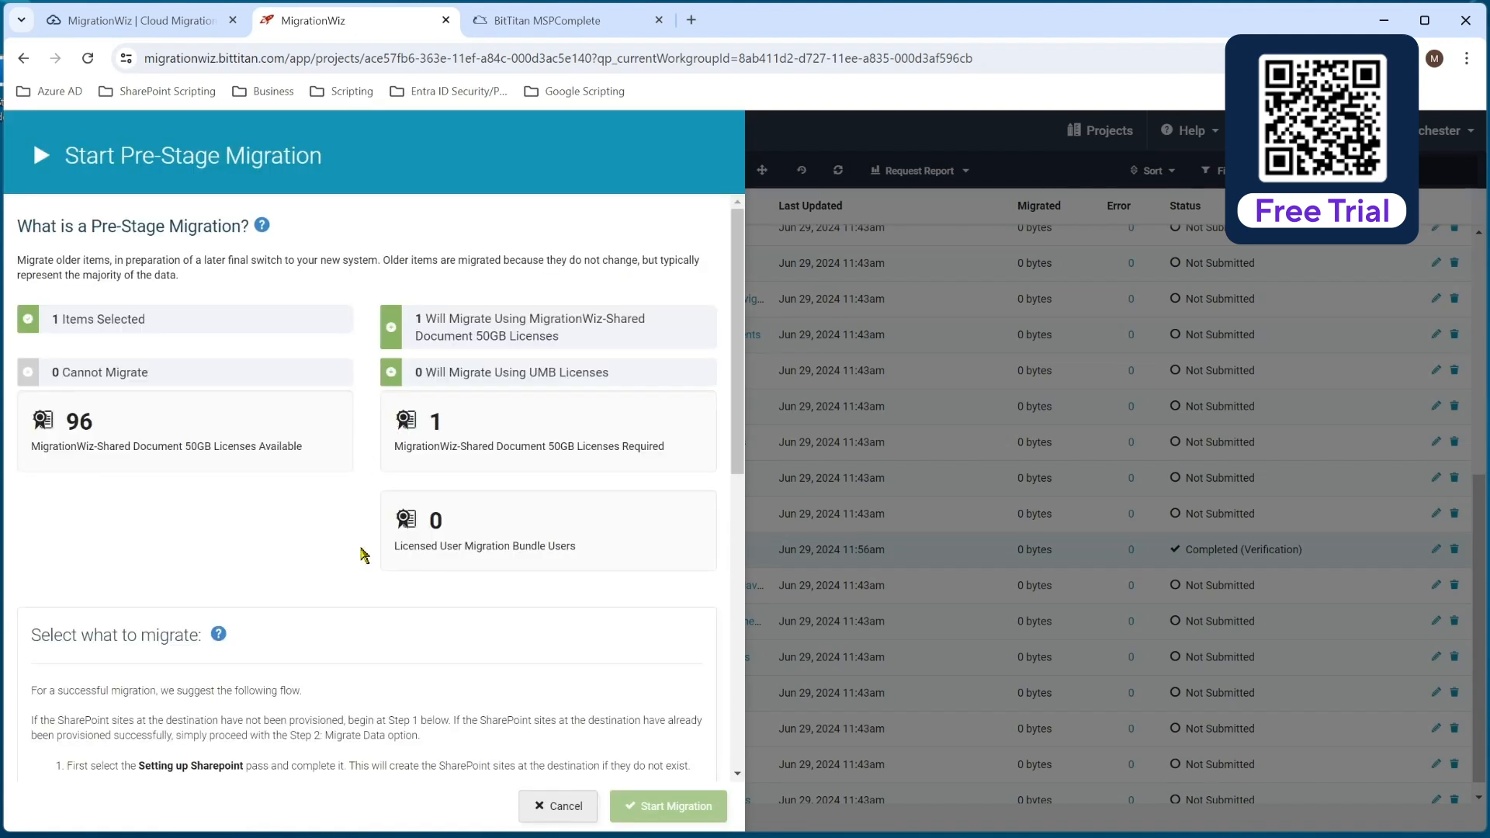
pyautogui.scroll(-5, 363, 567)
pyautogui.scroll(-4, 364, 570)
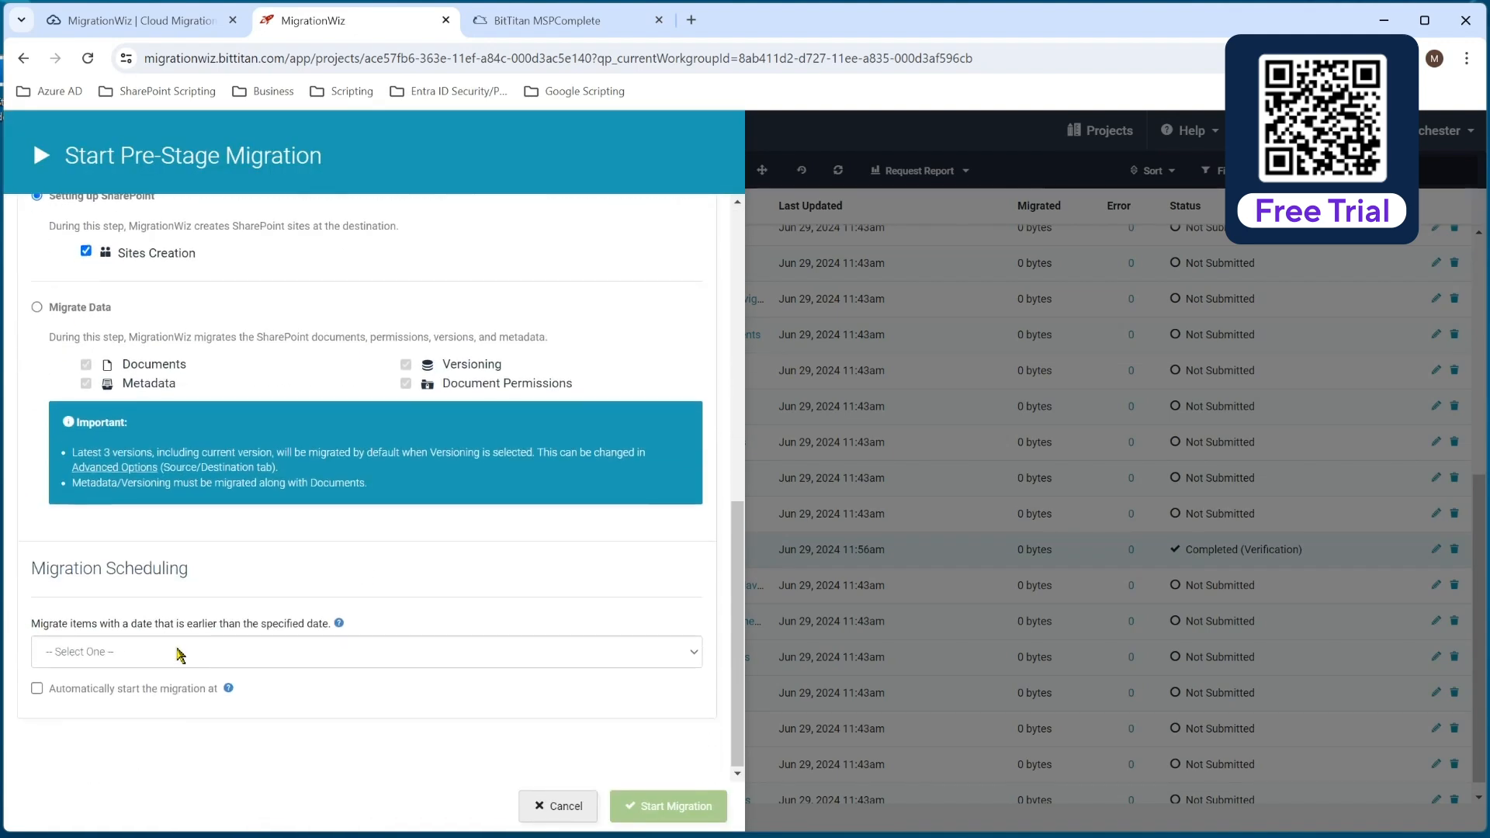
pyautogui.click(194, 646)
pyautogui.moveTo(739, 531); pyautogui.dragTo(750, 416)
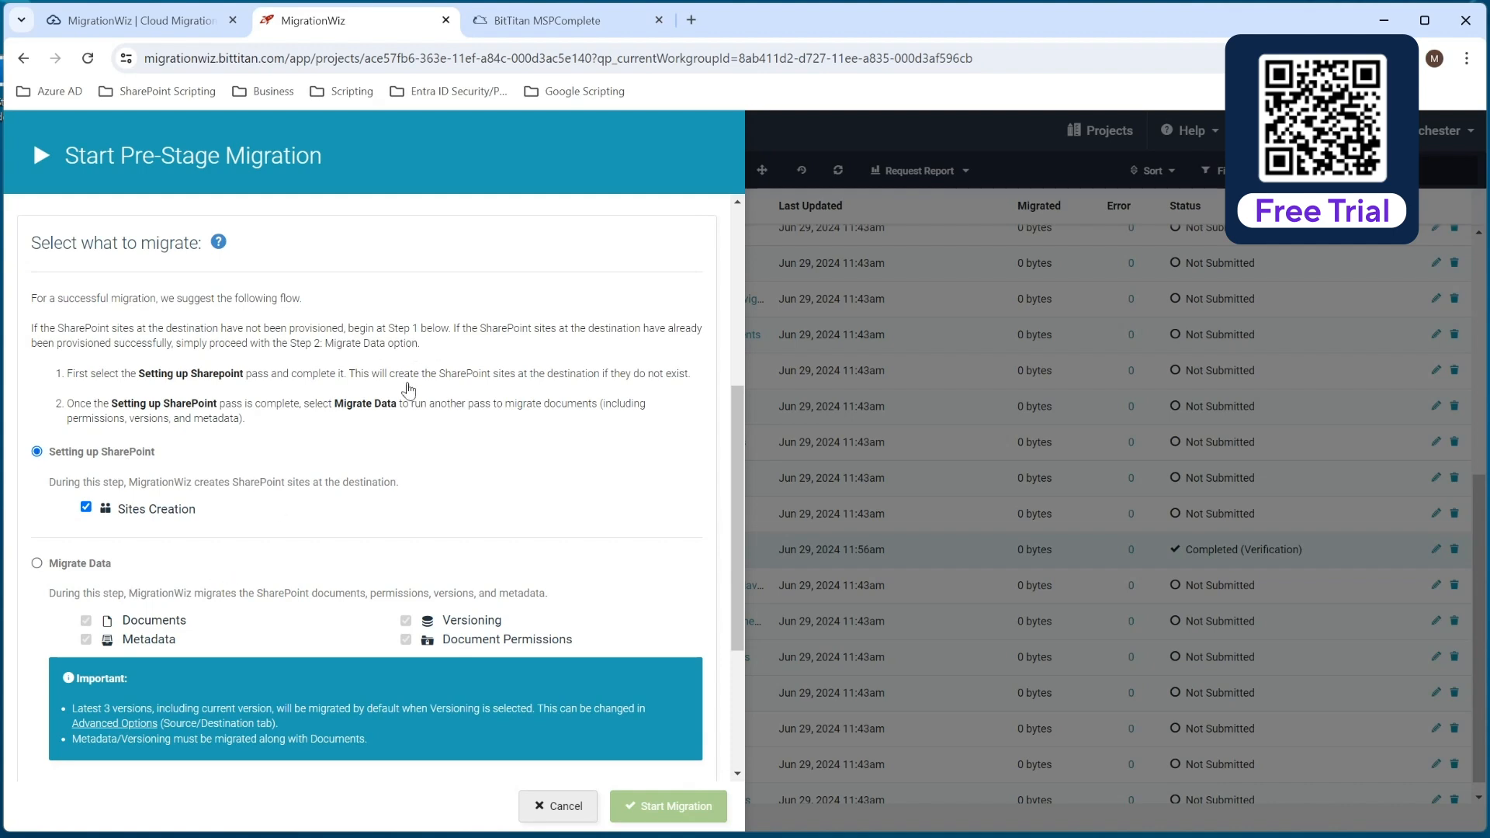
pyautogui.click(557, 805)
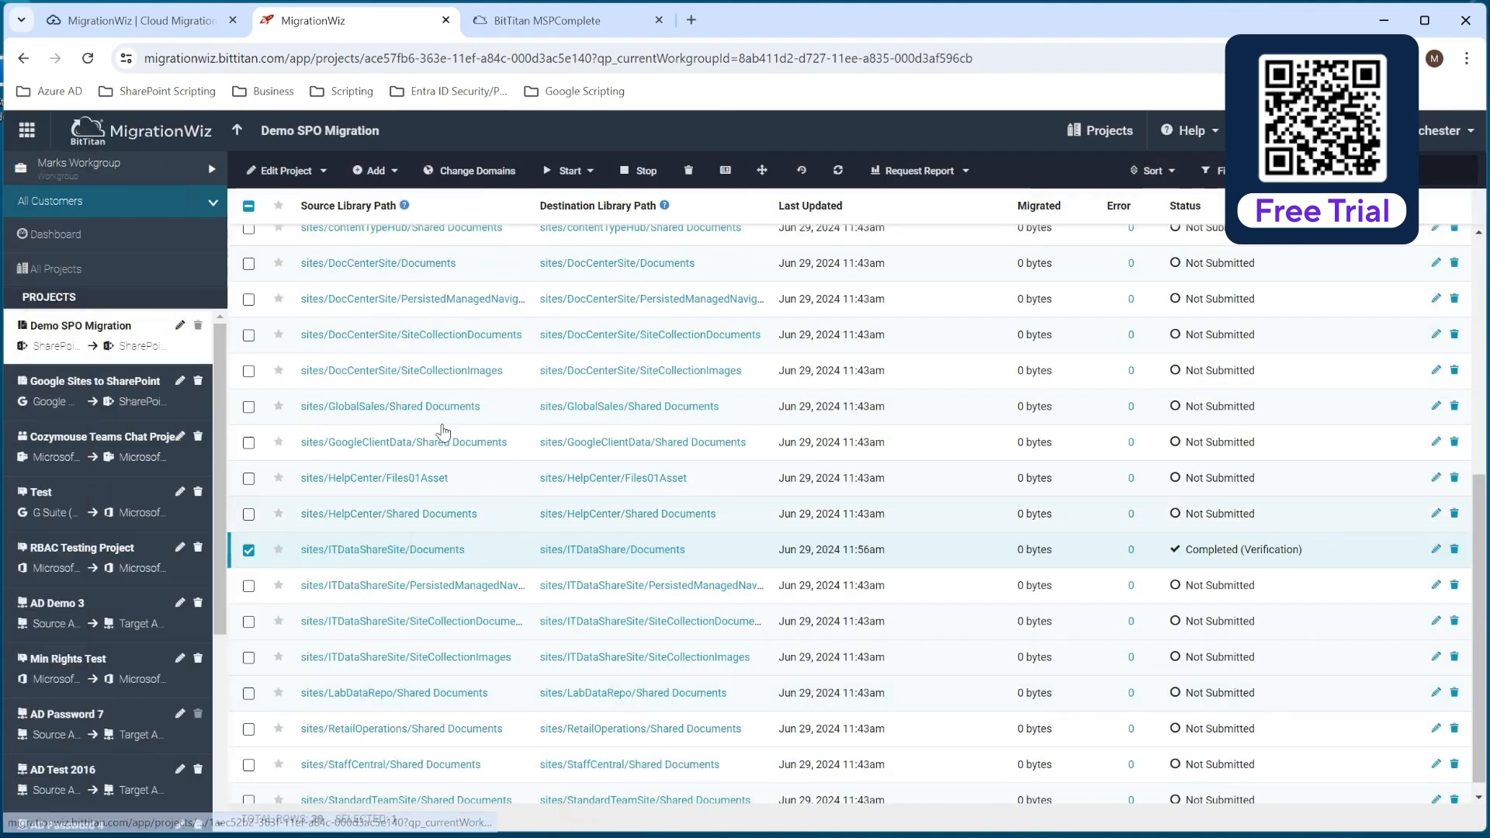
# Start a Full Migration of the selected line item using the Migrate Data pass with Documents, Metadata, Versioning and Document Permissions.
pyautogui.click(592, 172)
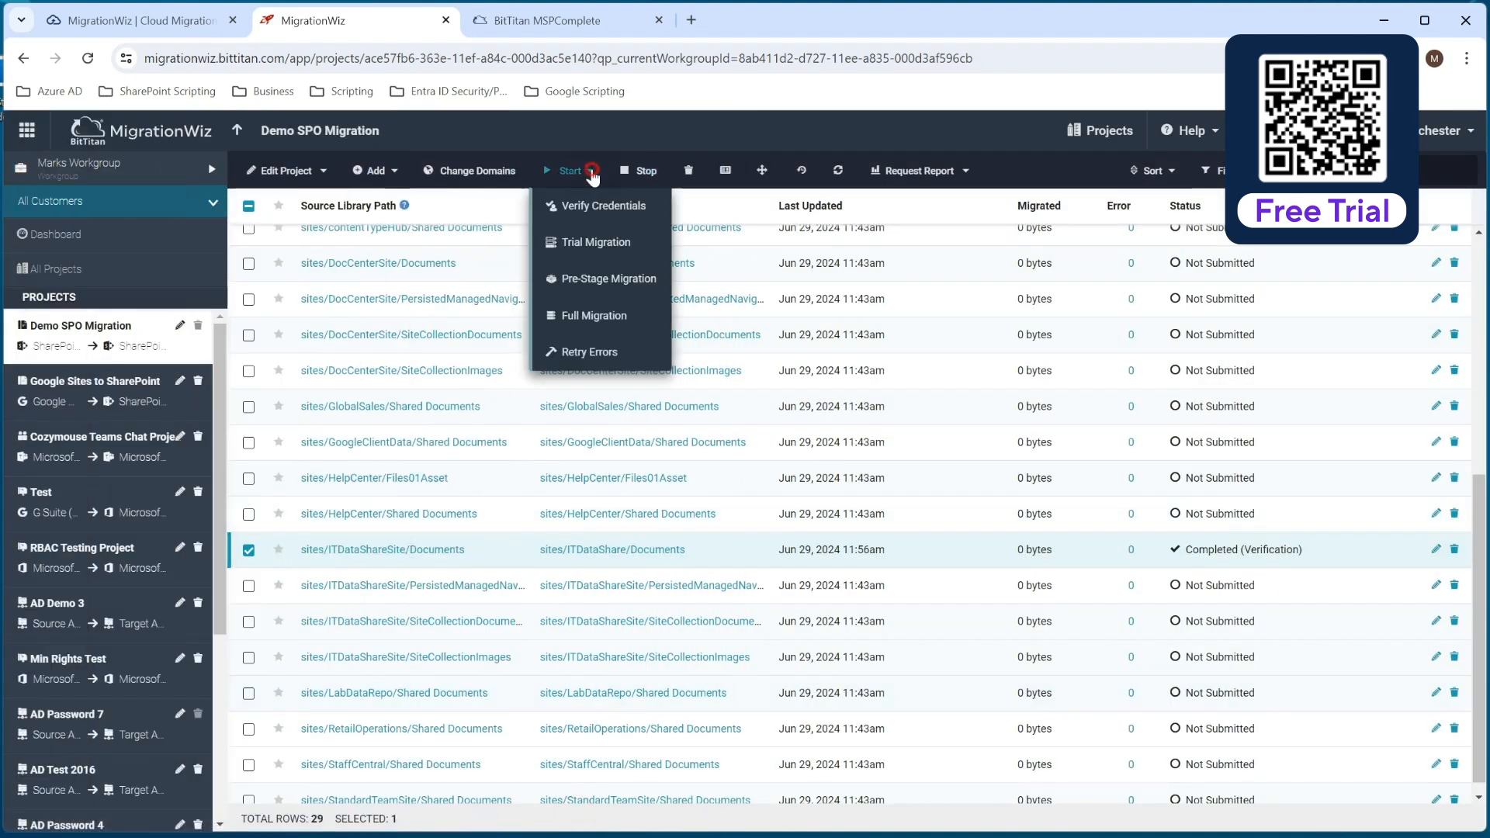
pyautogui.click(605, 312)
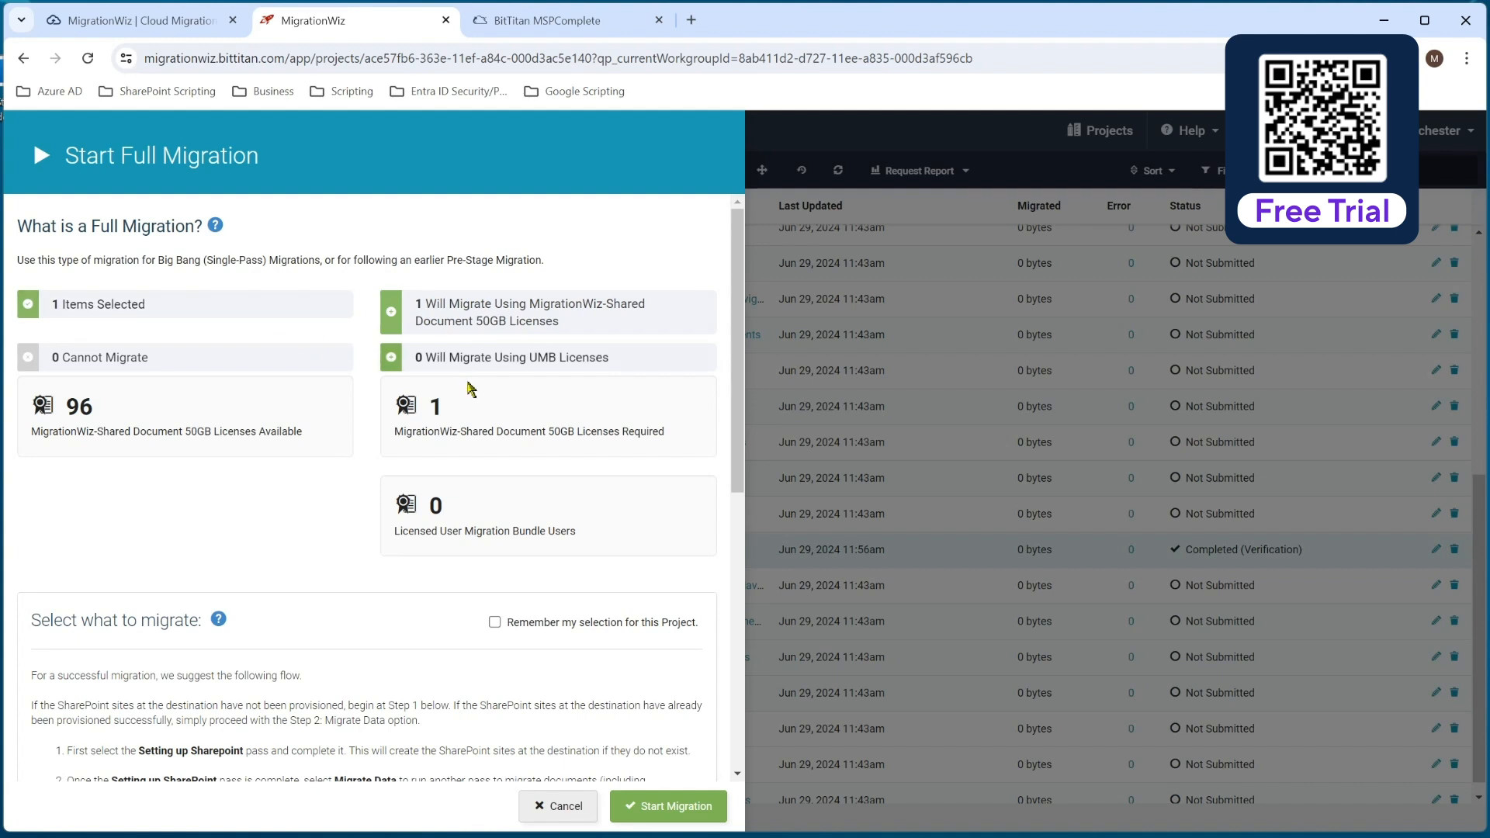
pyautogui.scroll(-6, 248, 464)
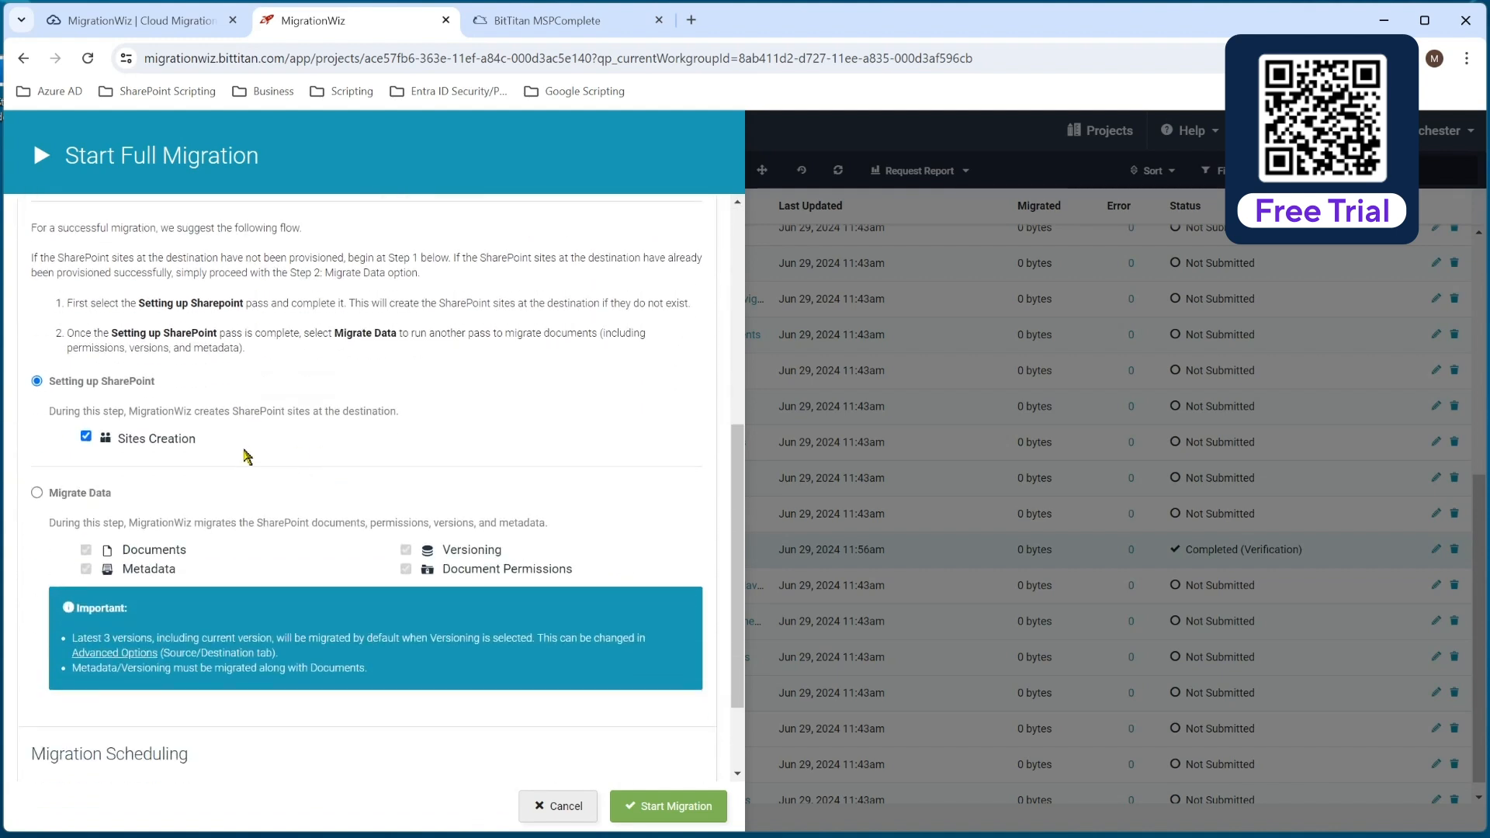
pyautogui.click(37, 494)
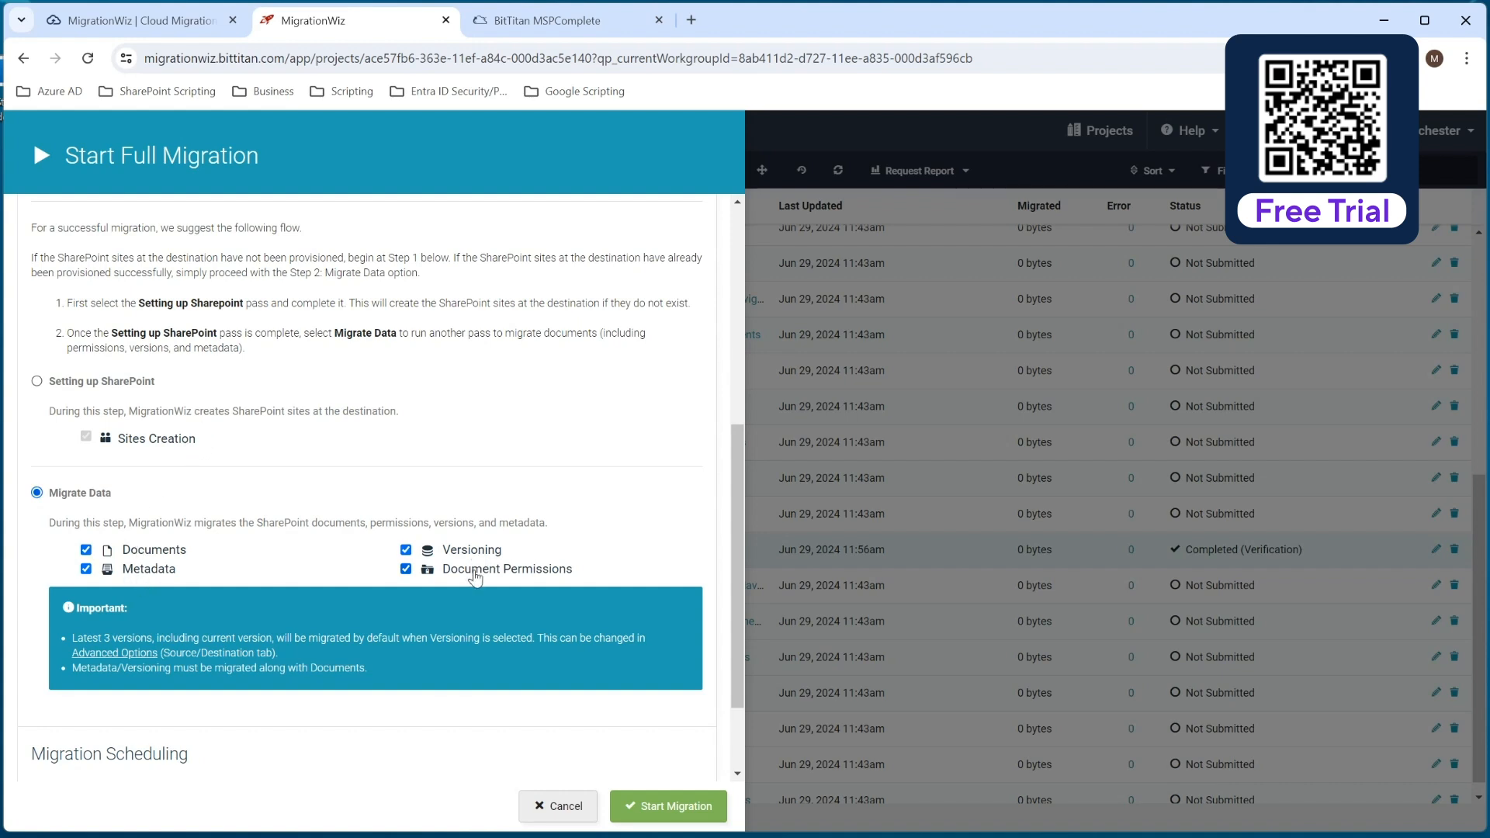
pyautogui.scroll(-2, 322, 630)
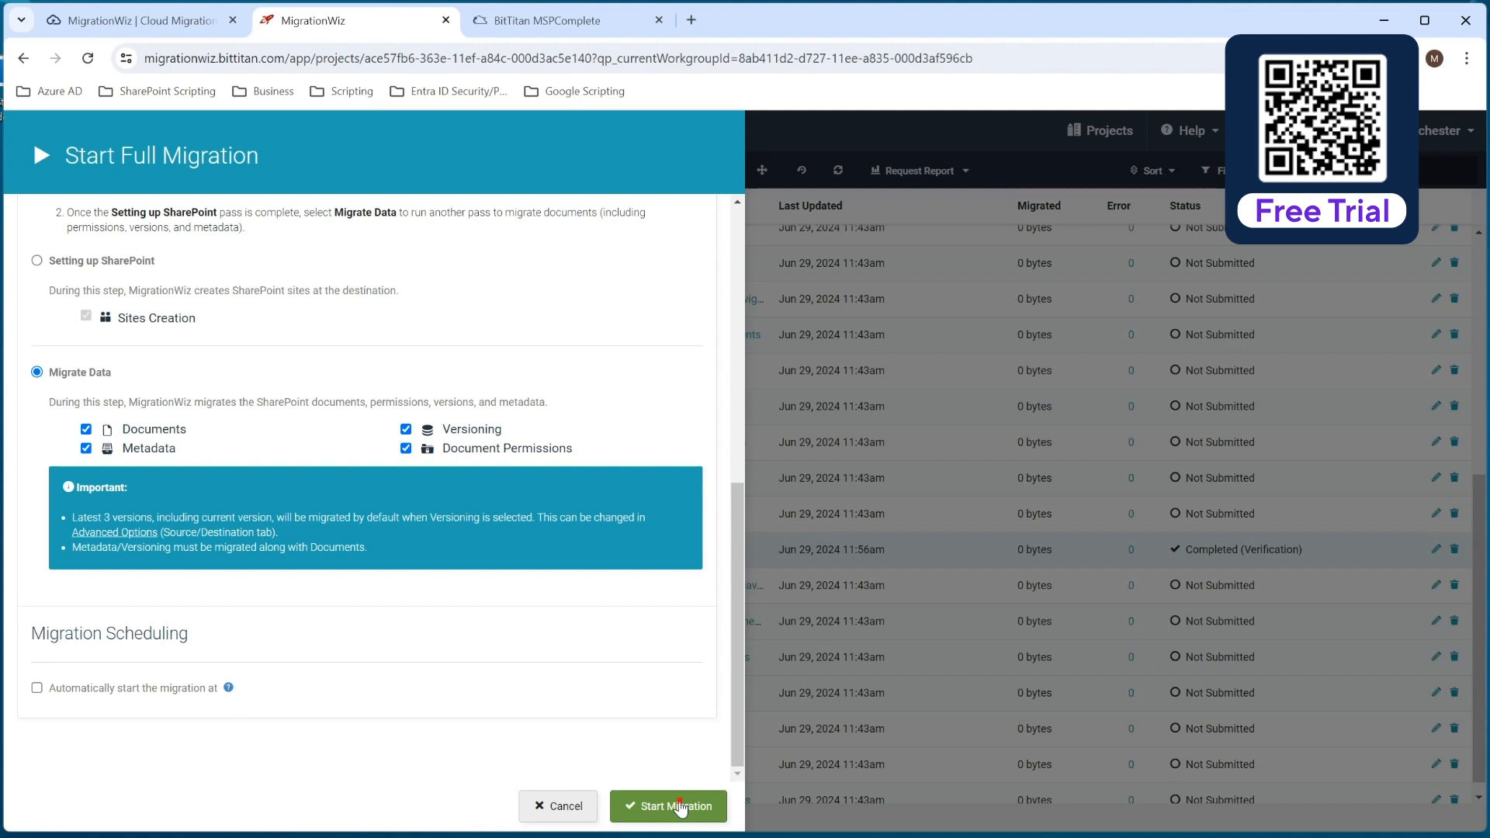
pyautogui.click(680, 808)
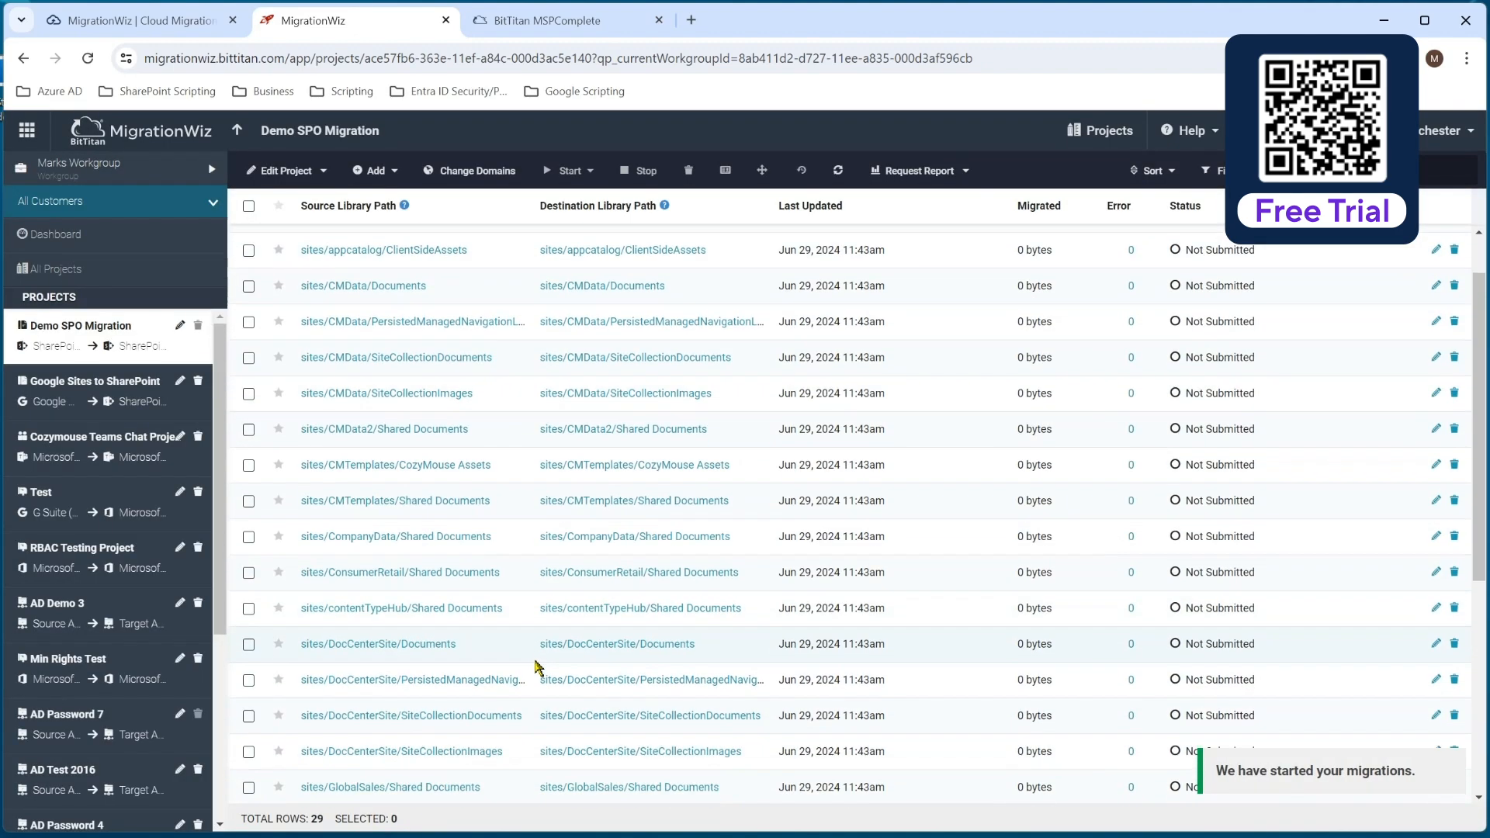
# Open the migration details of the sites/ITDataShareSite/Documents line item and examine its folder summary.
pyautogui.scroll(-4, 536, 666)
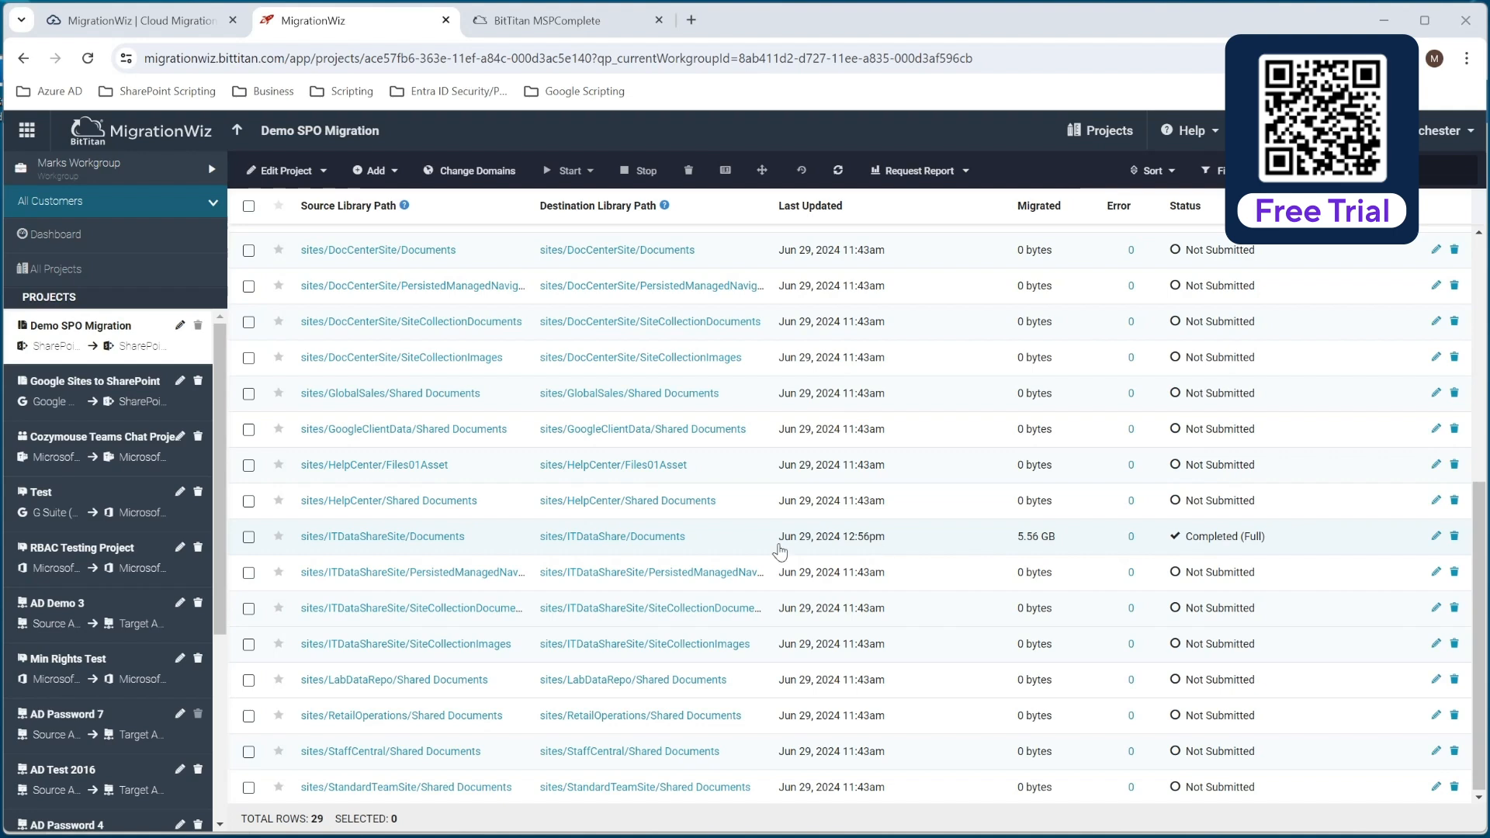
pyautogui.click(446, 536)
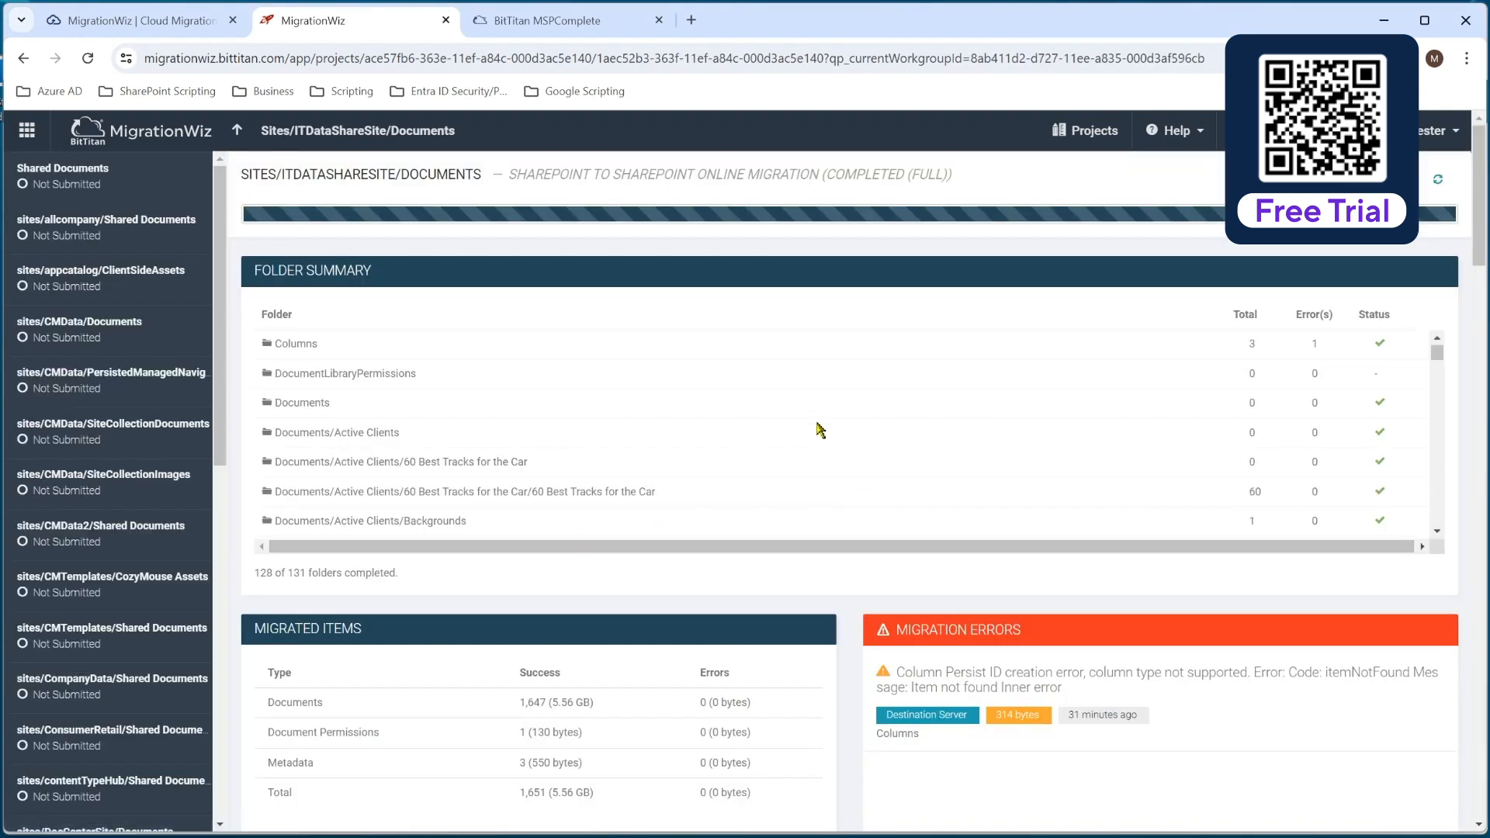
pyautogui.scroll(-3, 817, 431)
pyautogui.scroll(-3, 820, 430)
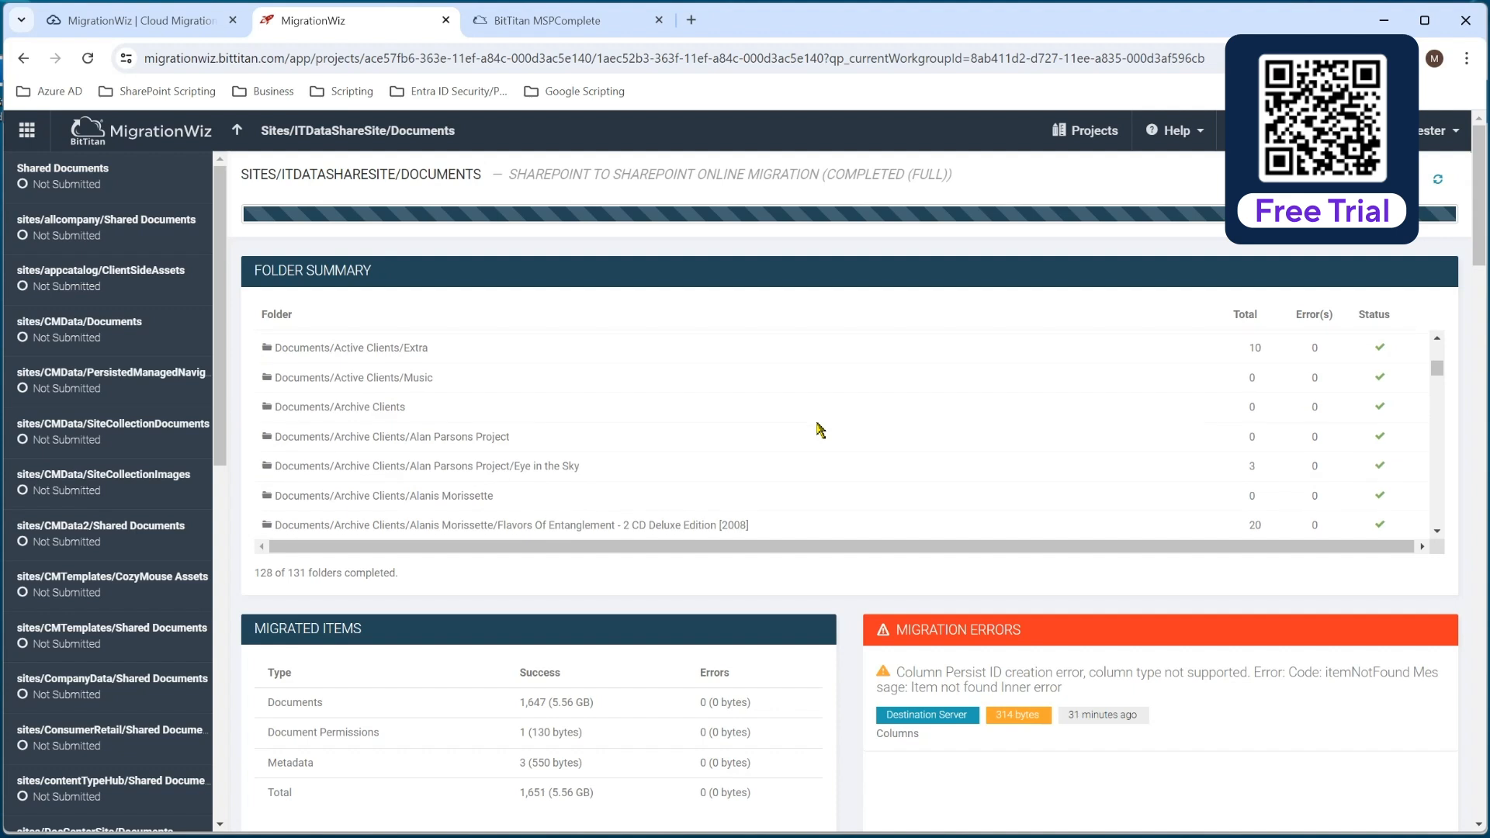
pyautogui.scroll(-5, 820, 429)
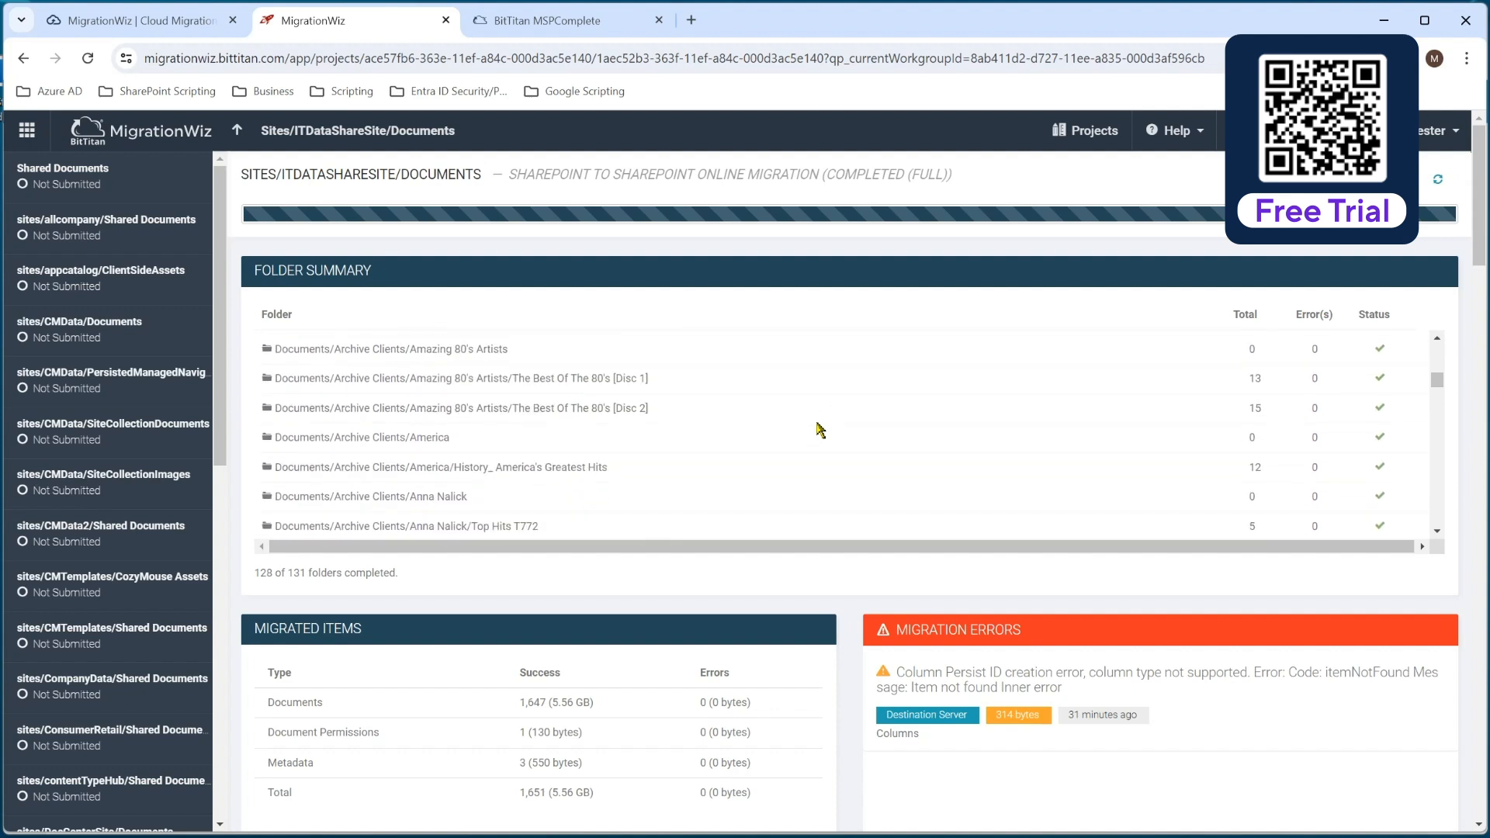
pyautogui.scroll(6, 817, 428)
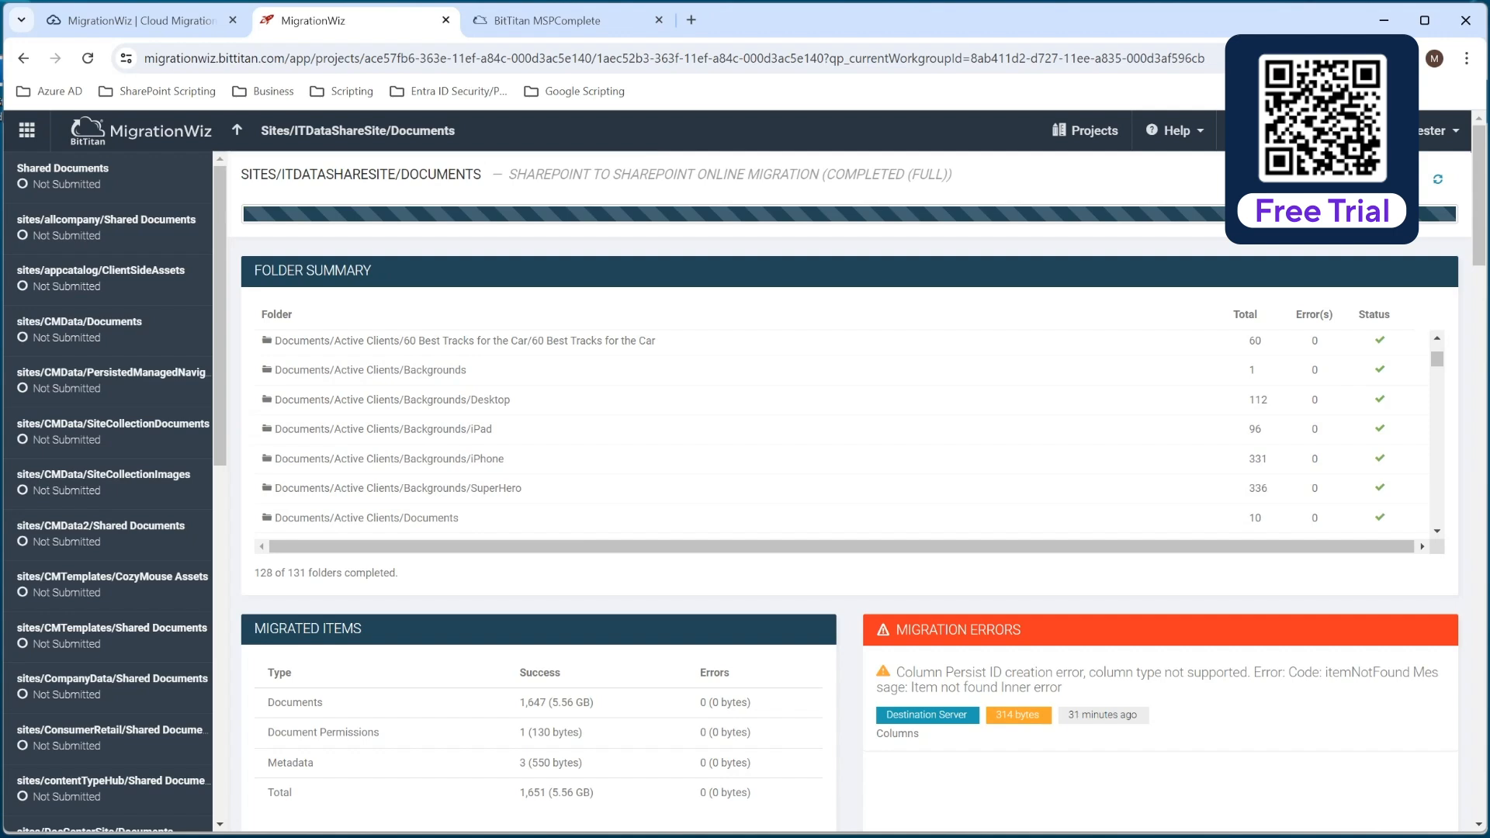
# Switch to the destination IT Data Share site in SharePoint, reload its Documents library and inspect the files in Active Clients/60 Best Tracks for the Car.
pyautogui.hotkey('alt', 'Tab')
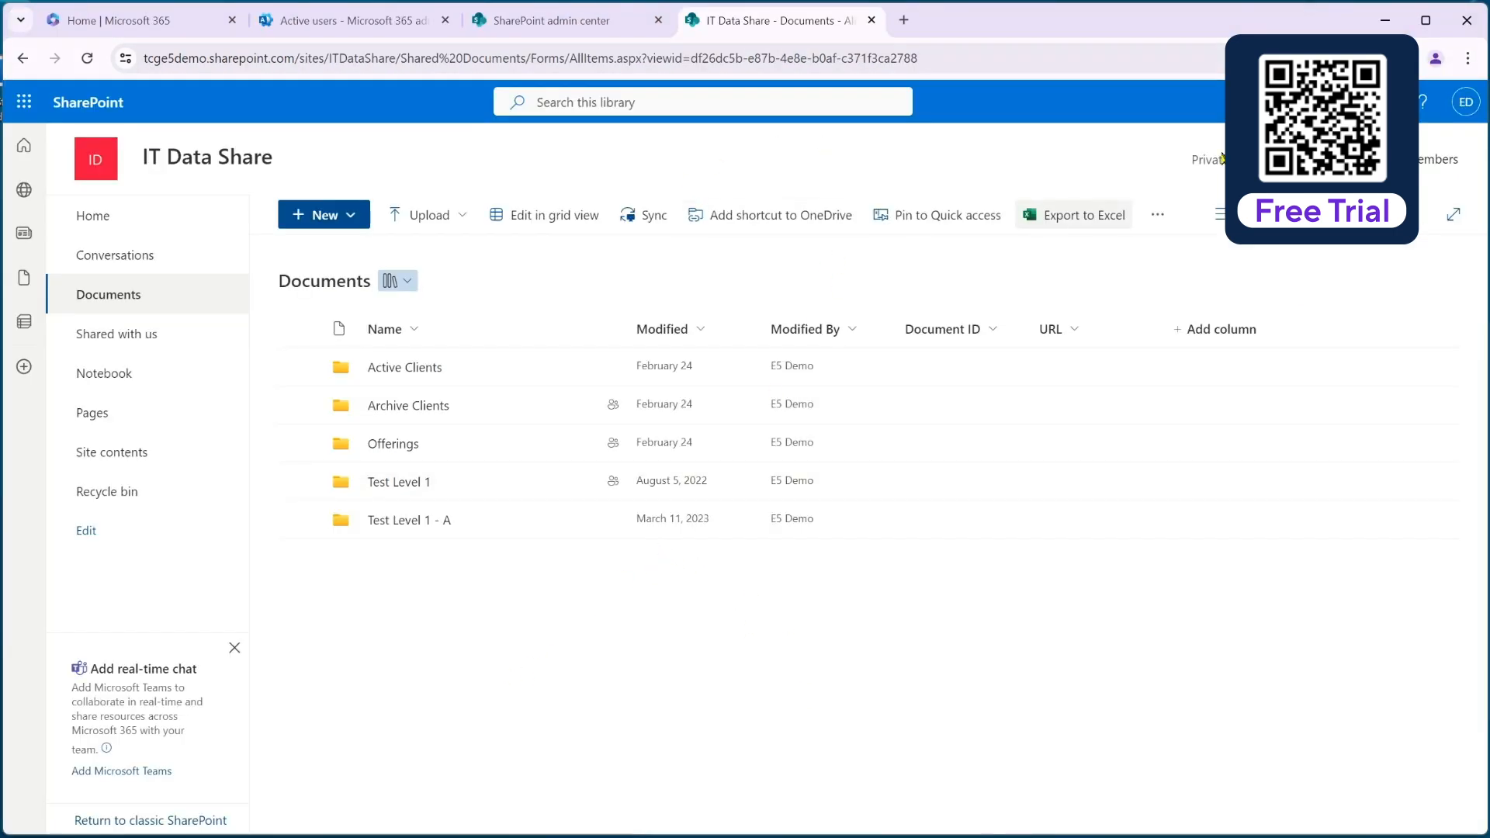
pyautogui.click(1122, 51)
pyautogui.press('Return')
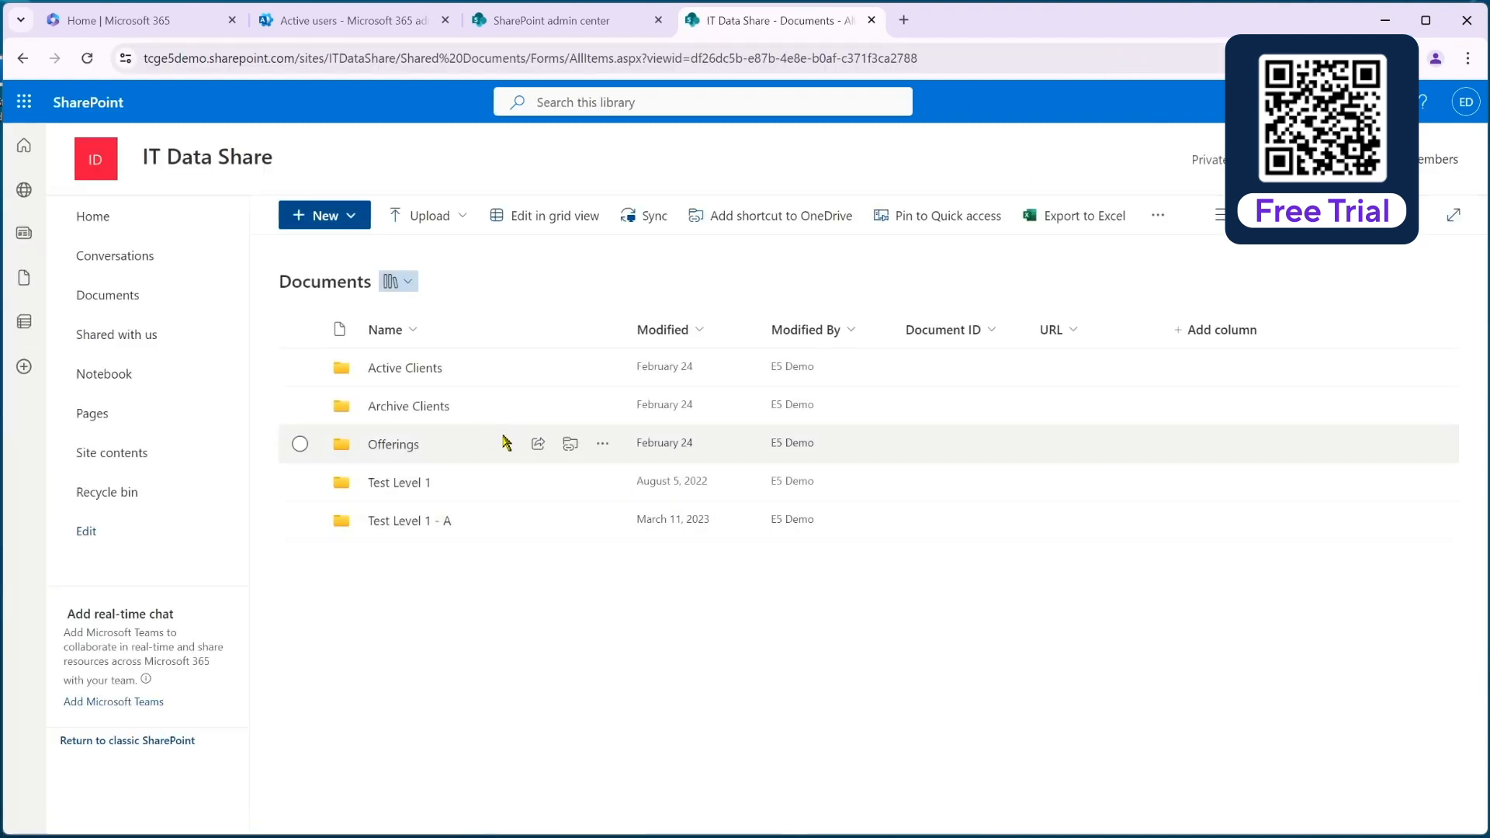
pyautogui.click(405, 370)
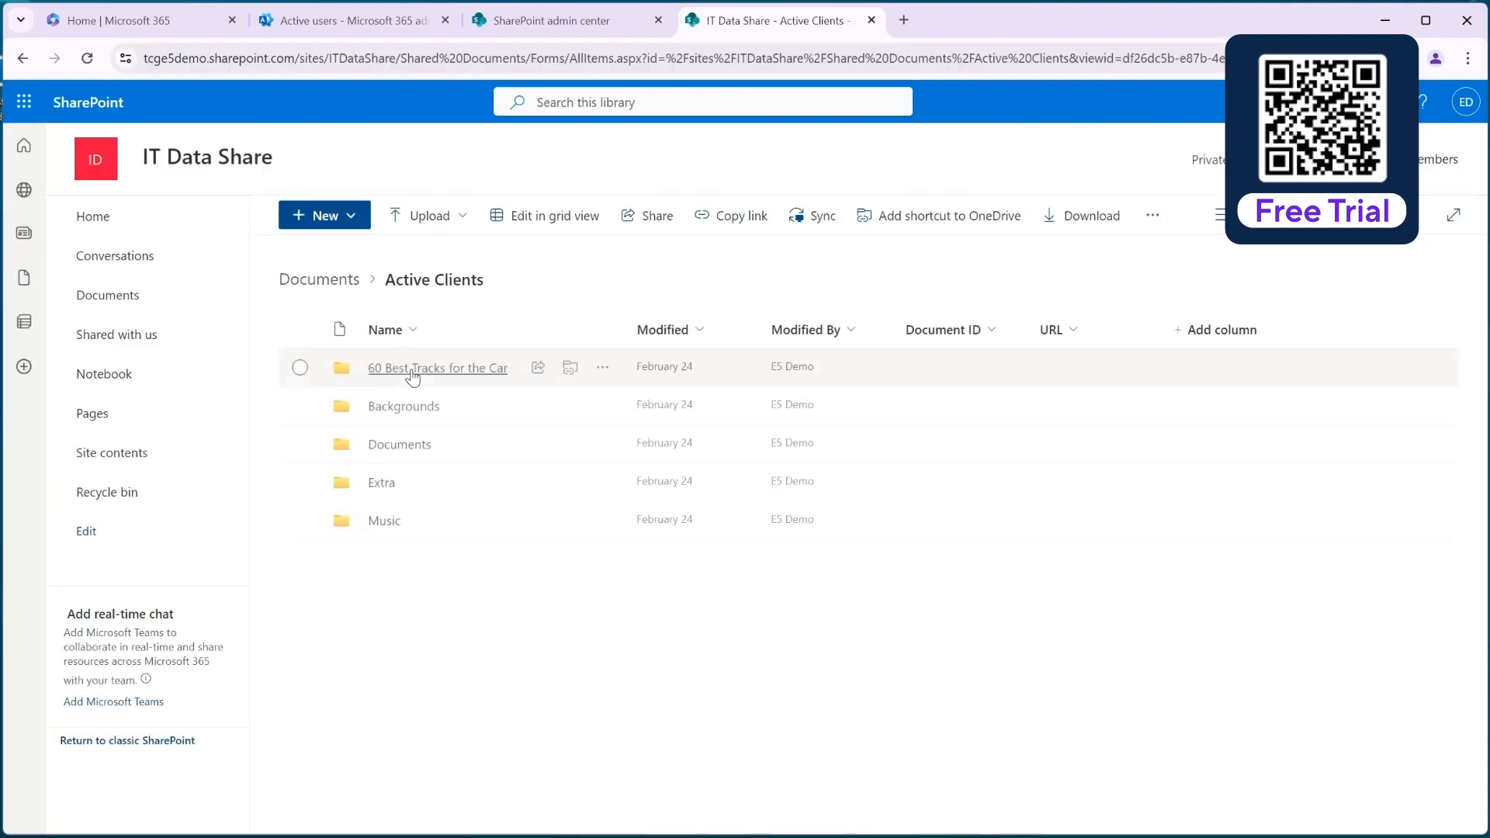
pyautogui.click(405, 369)
pyautogui.click(402, 369)
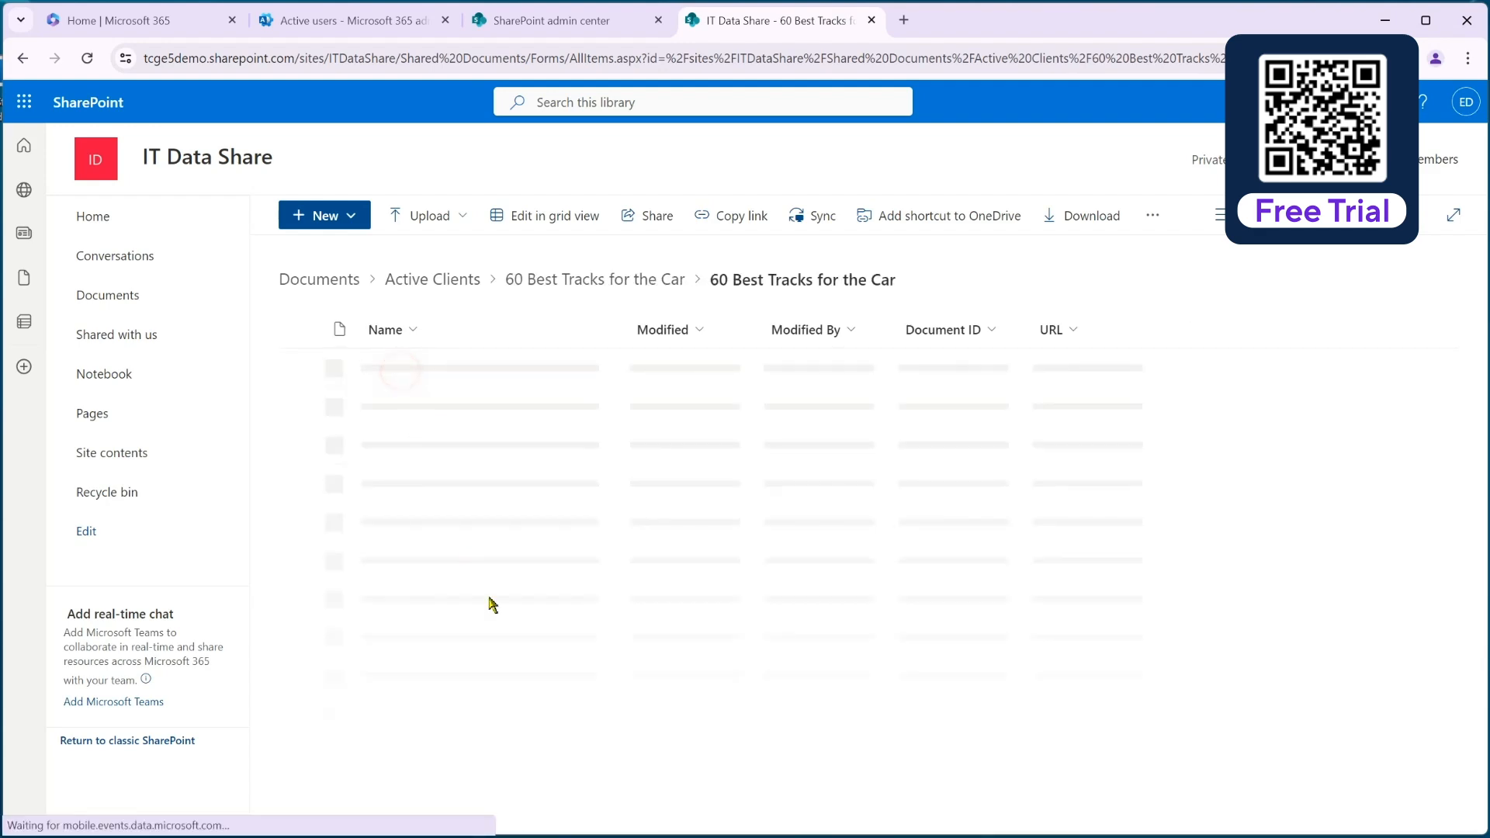
pyautogui.scroll(-5, 489, 602)
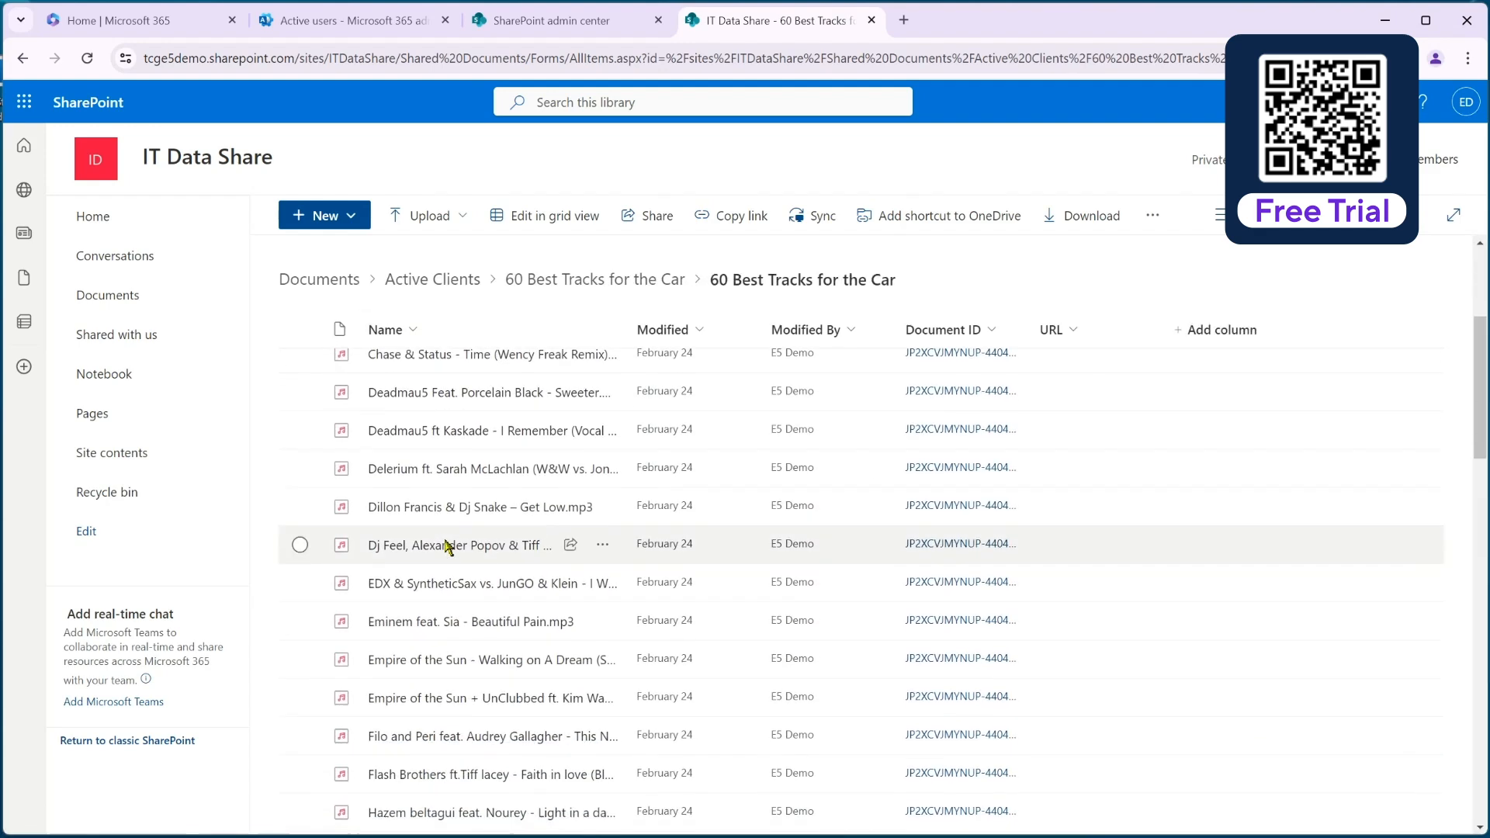
pyautogui.scroll(5, 446, 547)
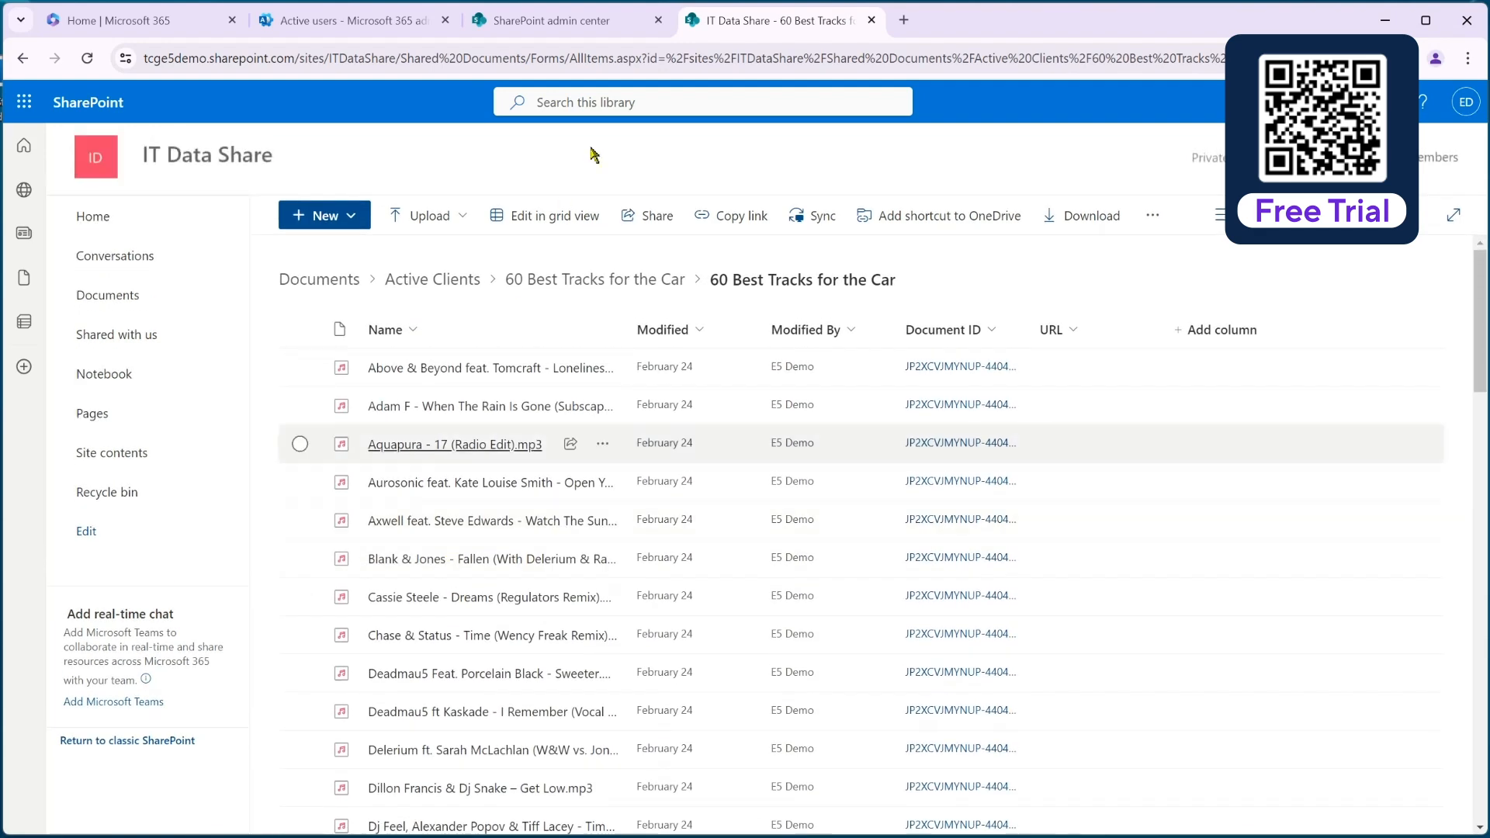
pyautogui.click(319, 279)
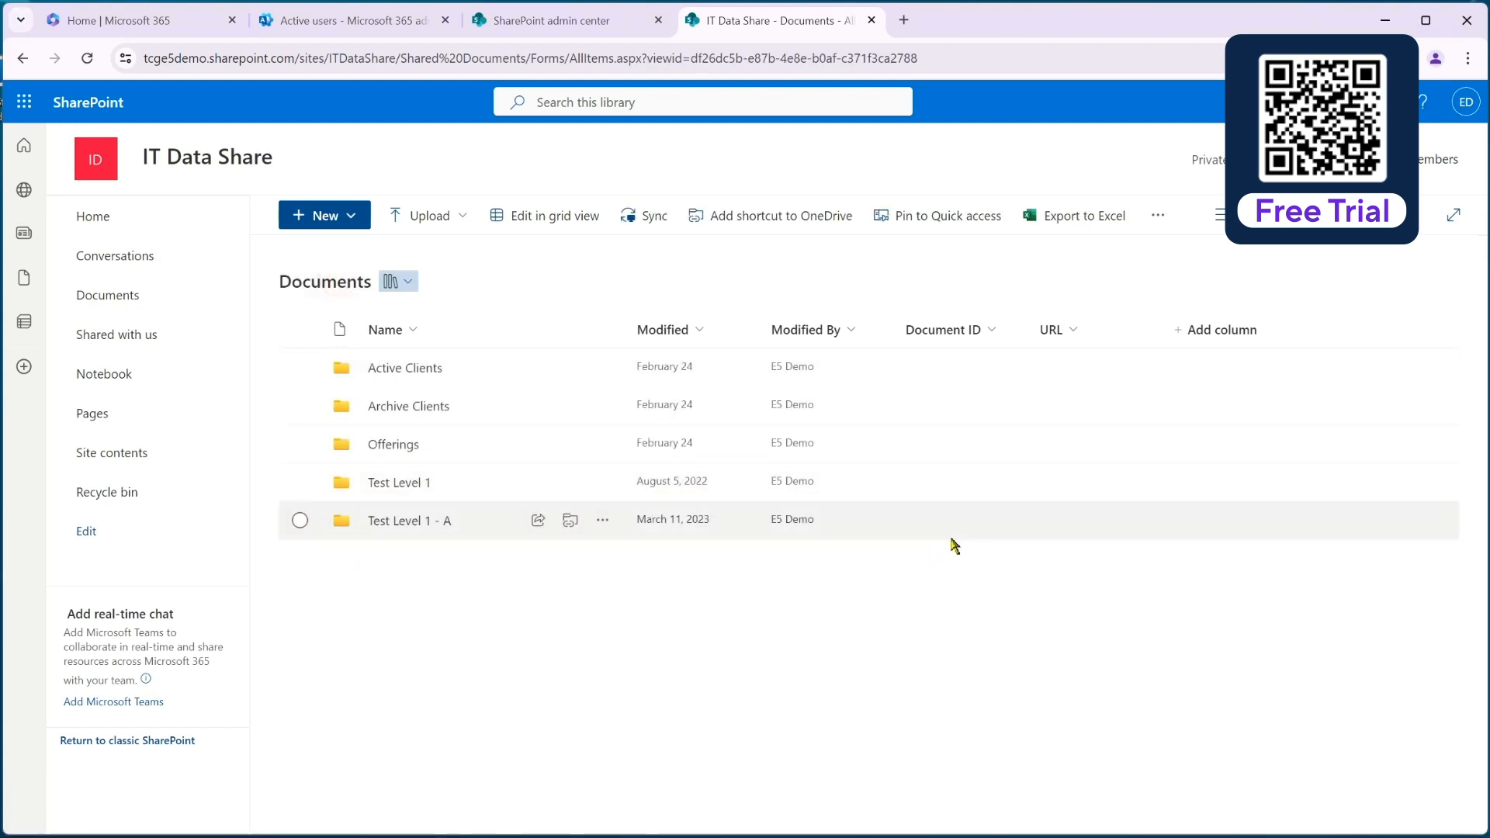
# In the SharePoint admin center, close the IT Data Share site details and reload the Active sites list to check its storage used.
pyautogui.click(582, 20)
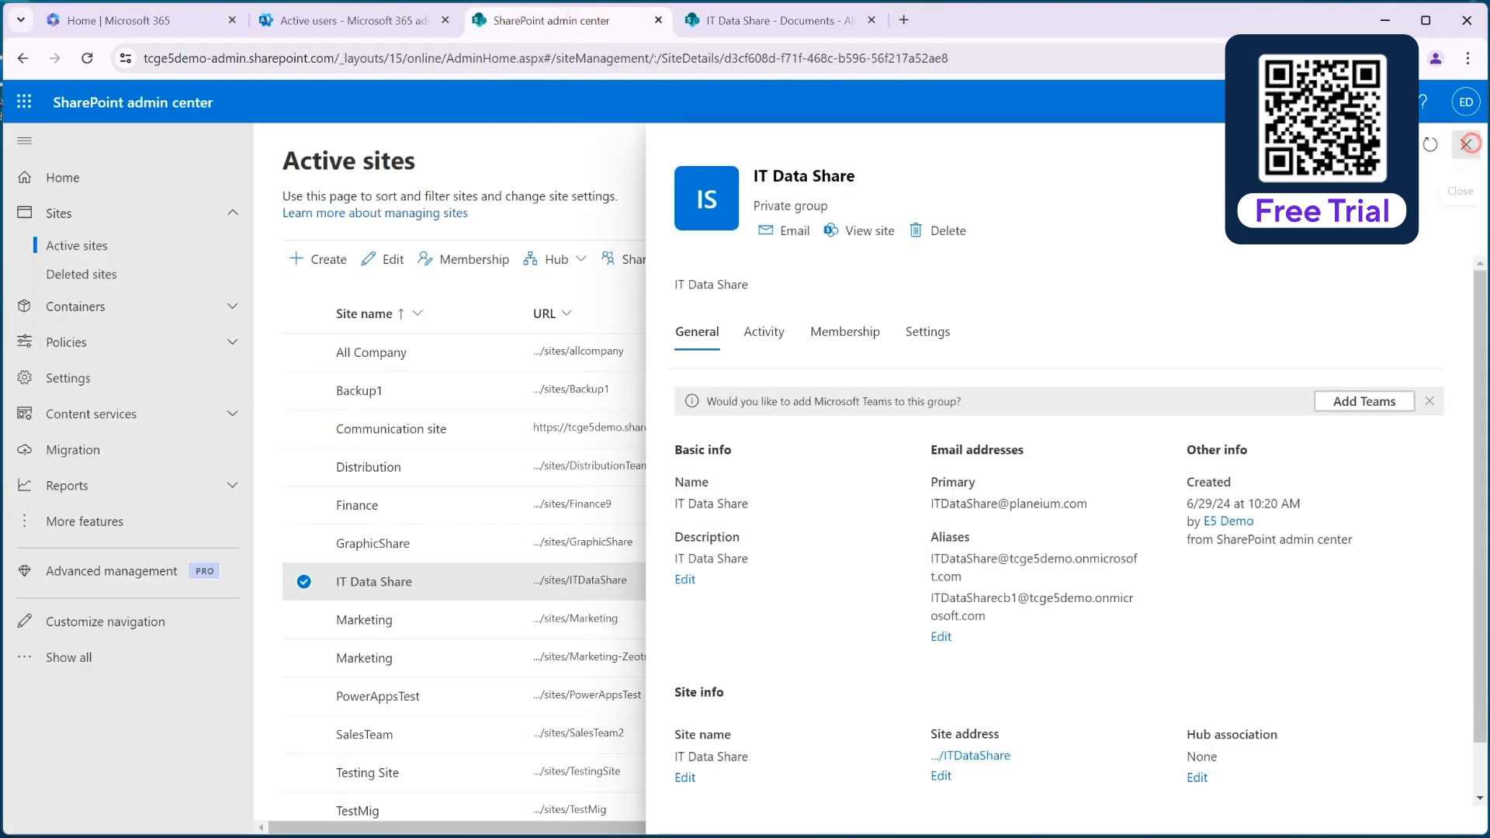
pyautogui.click(1466, 144)
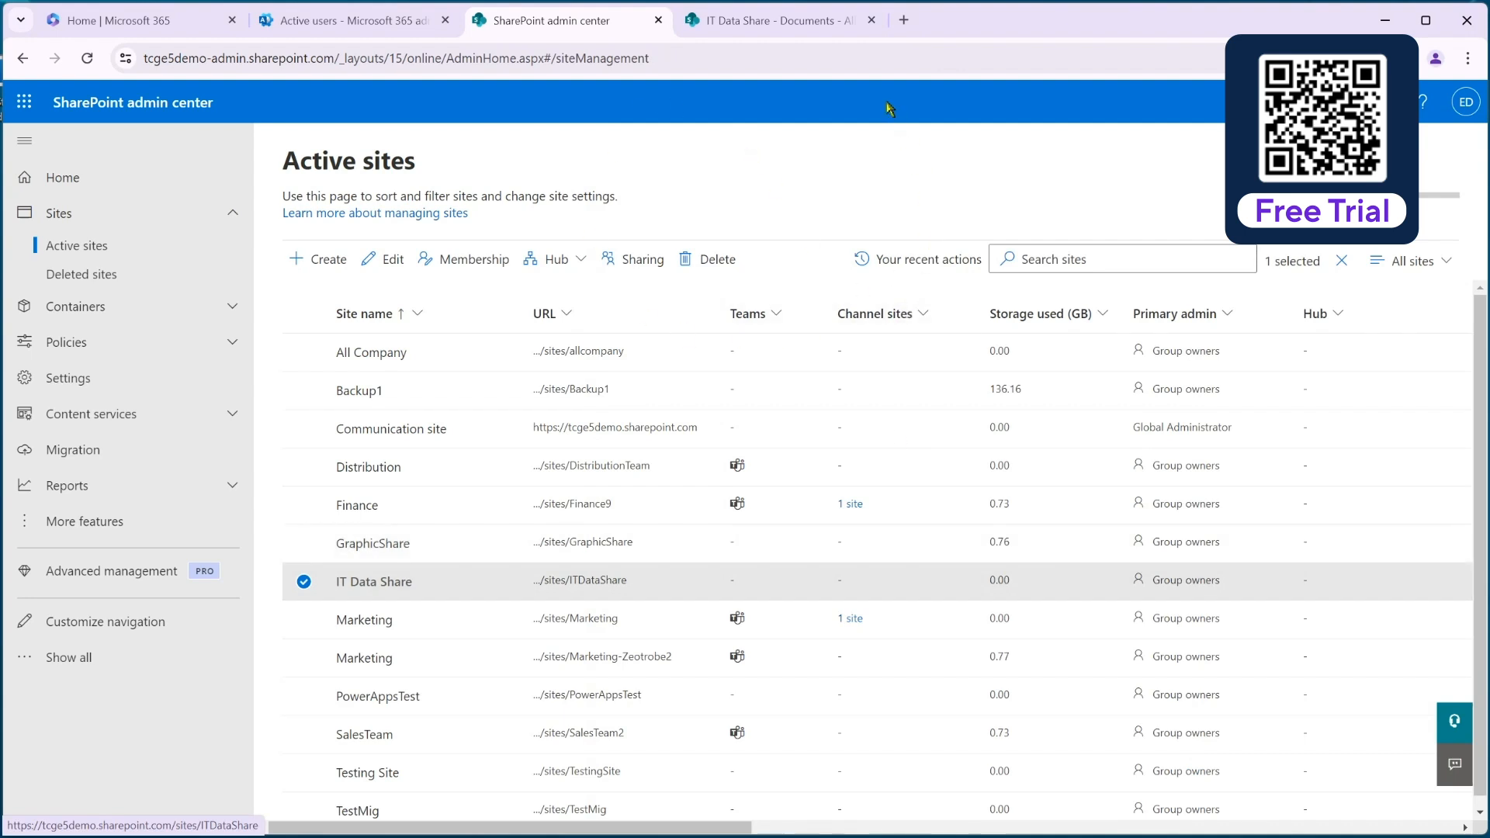
pyautogui.click(880, 58)
pyautogui.press('Return')
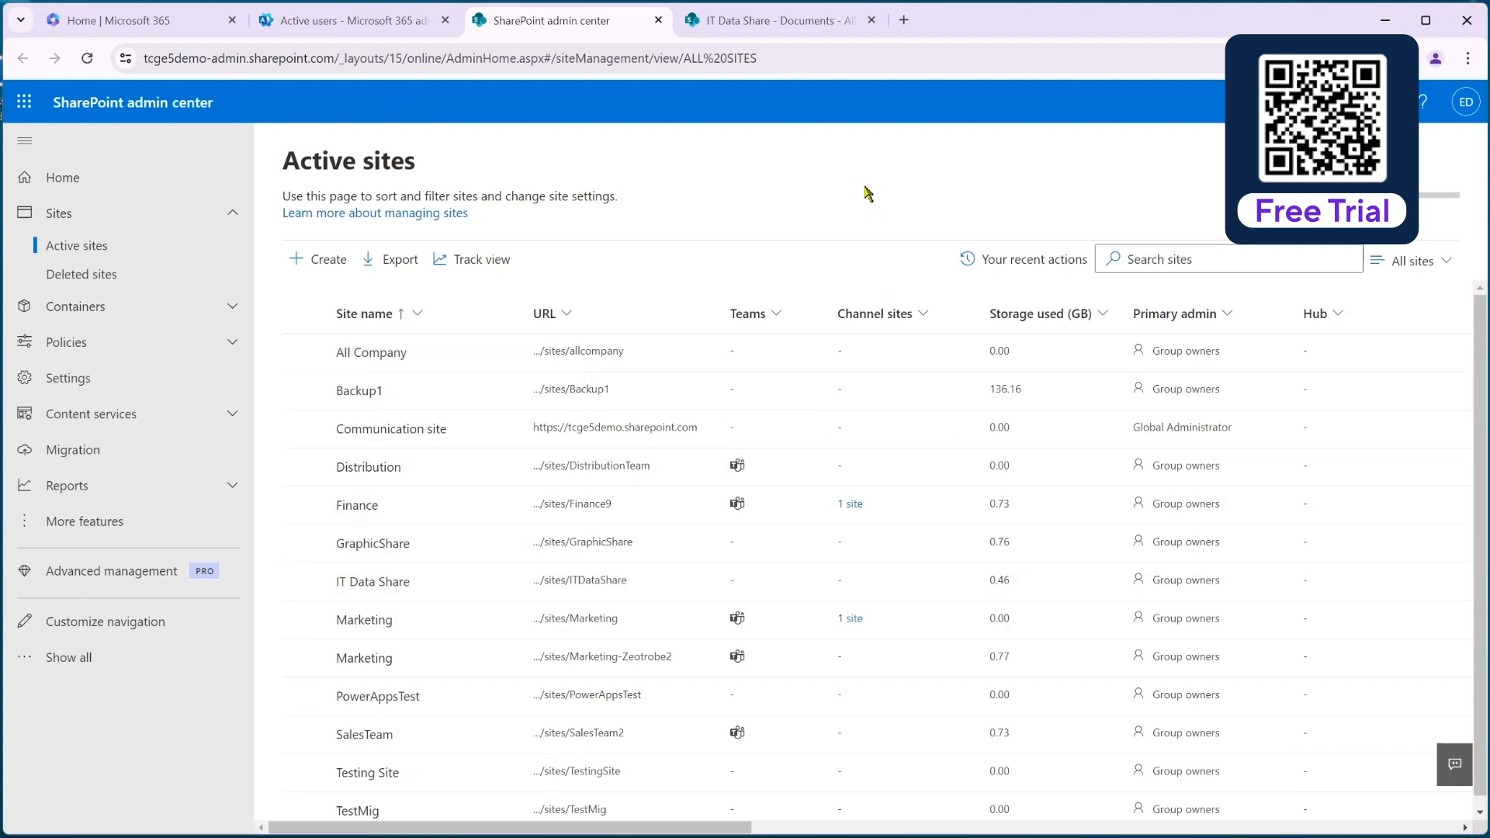
pyautogui.click(854, 64)
pyautogui.press('Return')
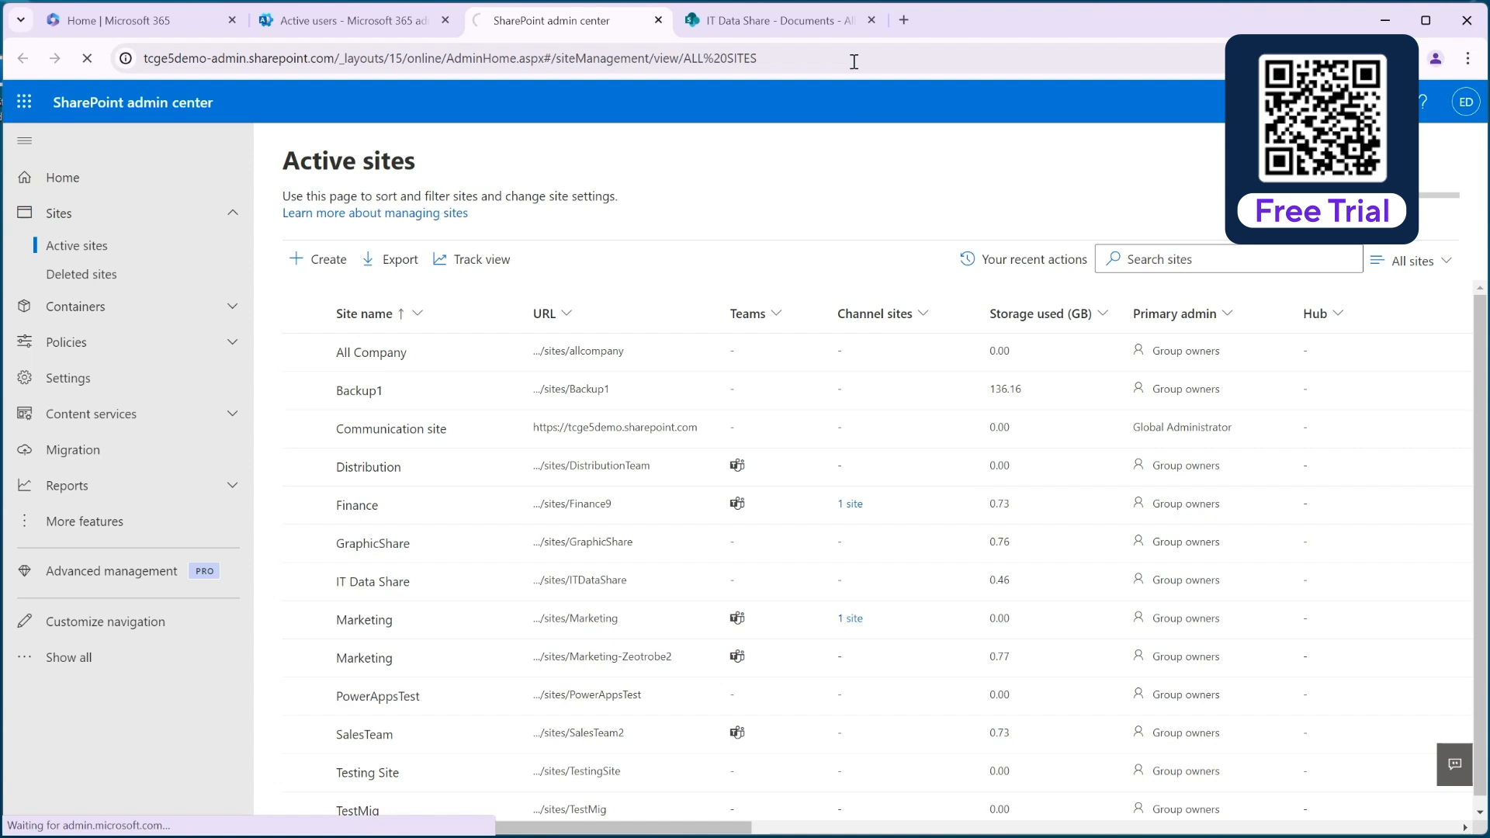